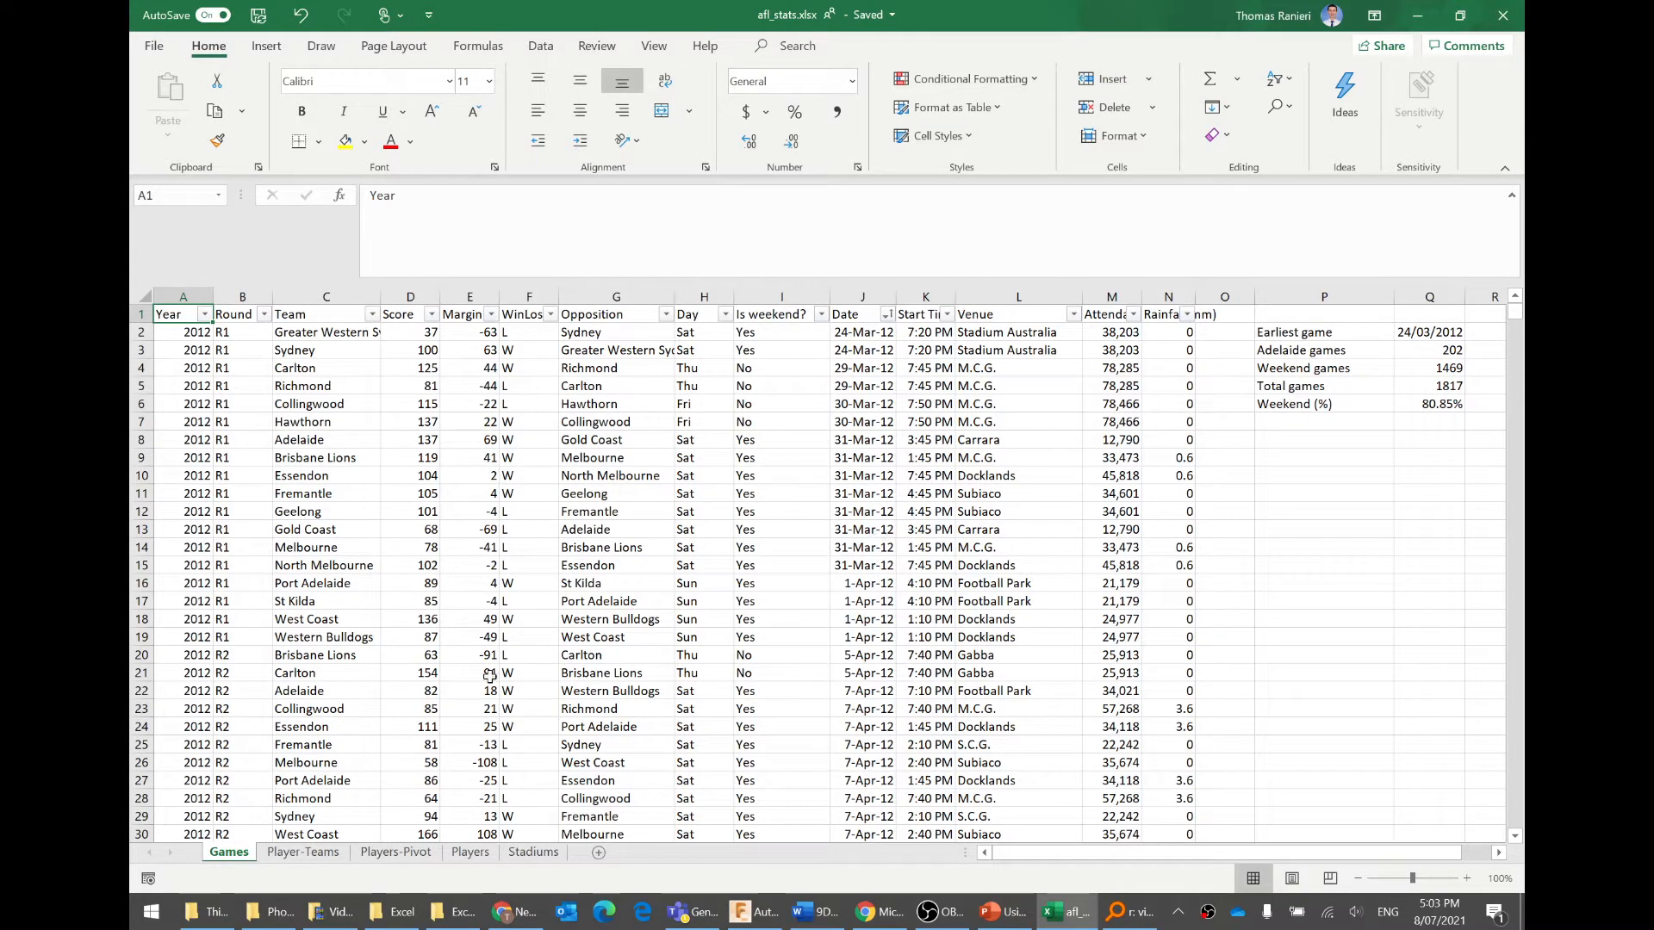
- Create a PivotTable on a new worksheet from the Games data range A1:N3635
left_click(207, 385)
key("Right")
key("Right")
left_click(176, 320)
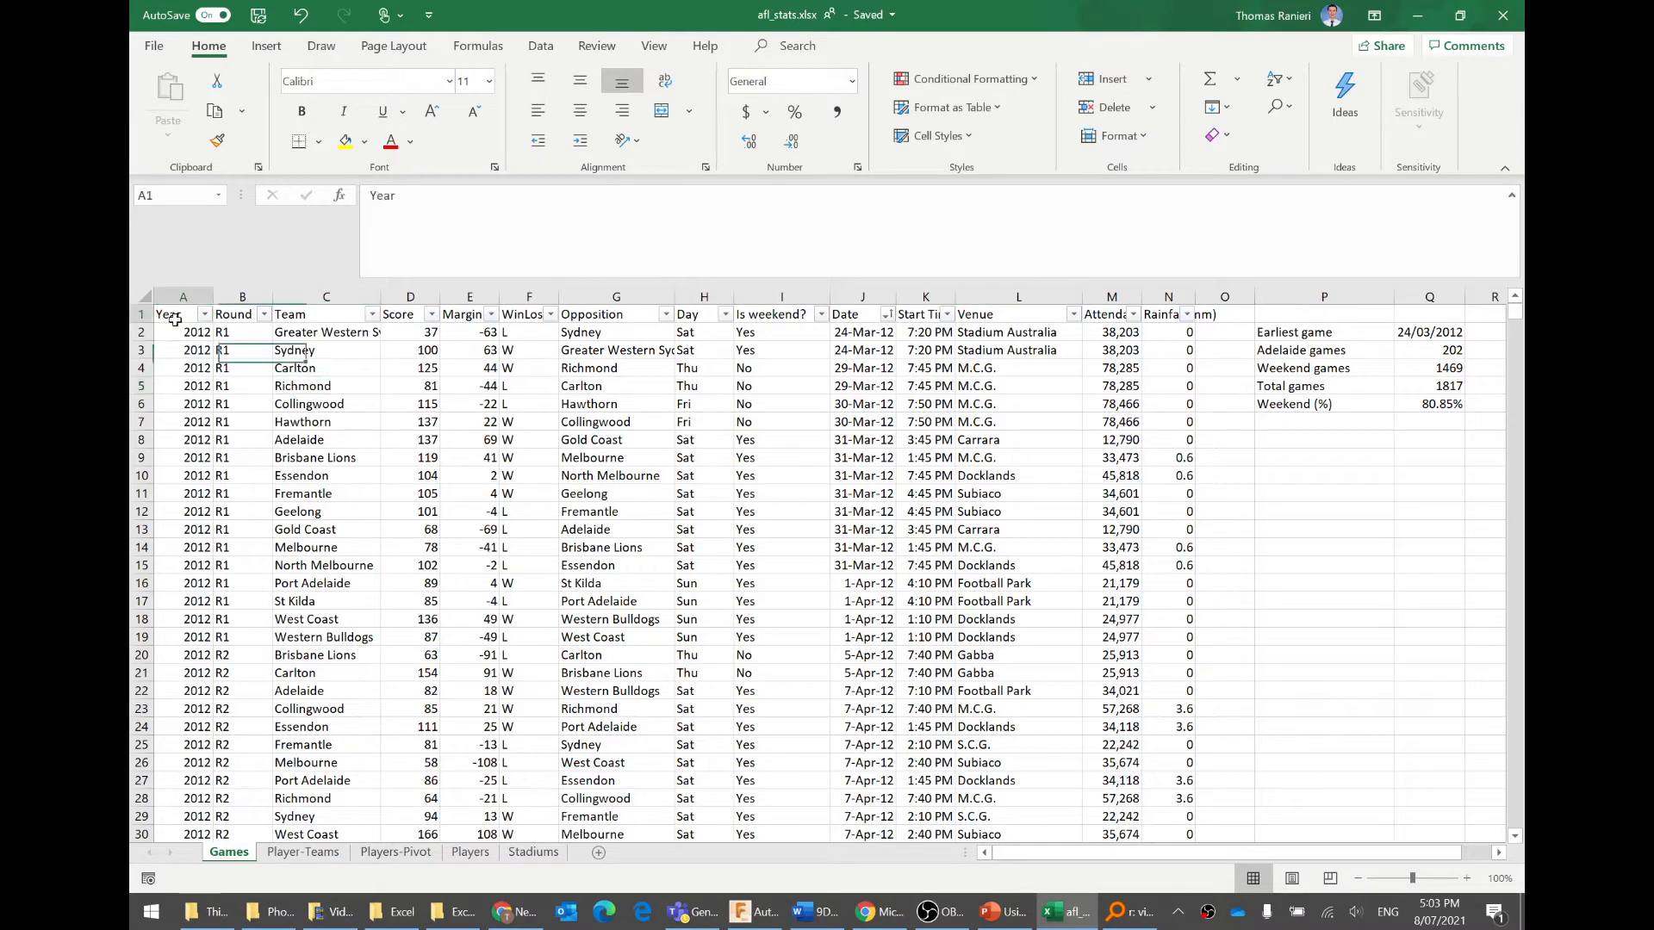
left_click(266, 47)
left_click(167, 95)
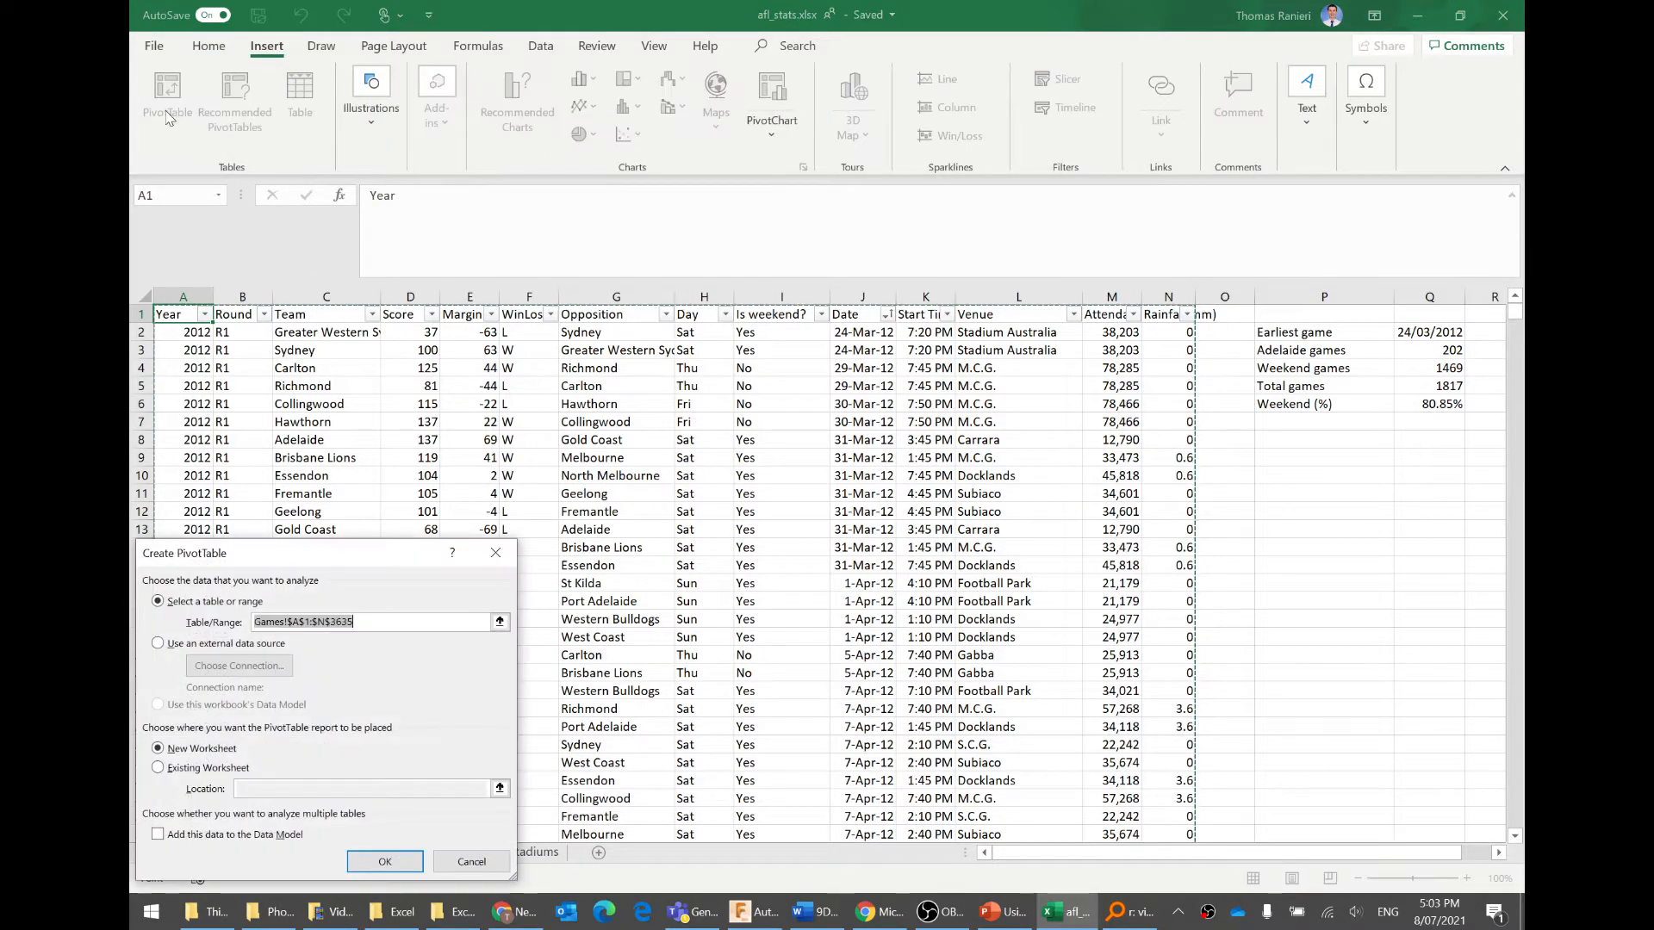
left_click(417, 865)
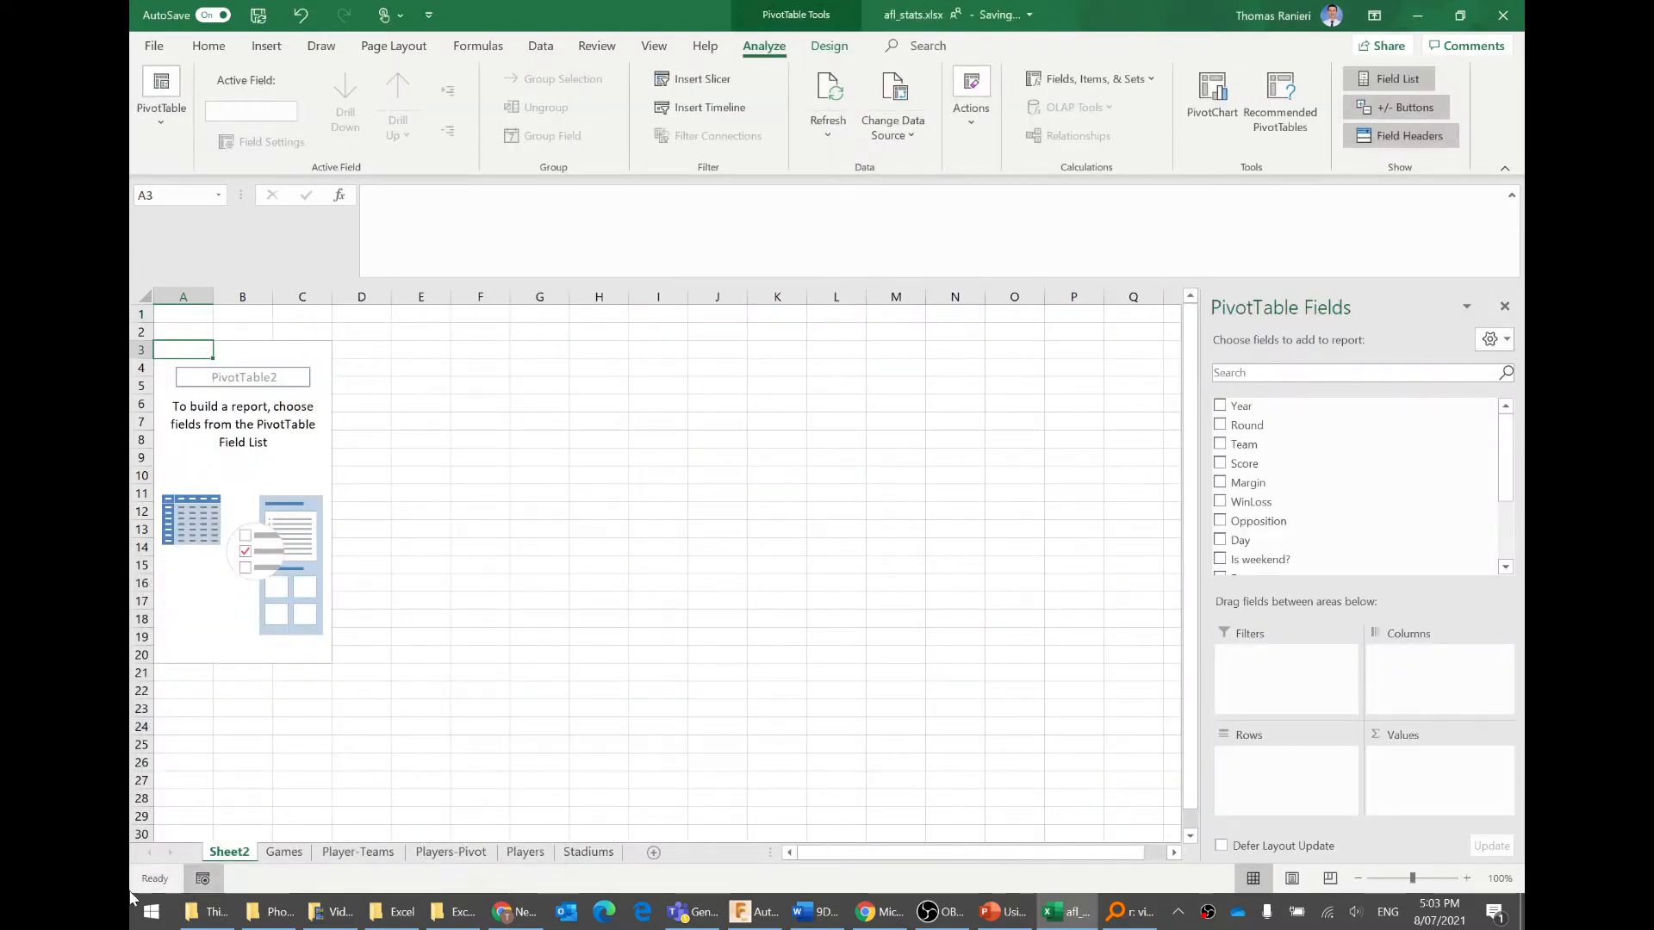
- Rename the new sheet Games-Pivot and add the Team field to the PivotTable's rows
right_click(232, 855)
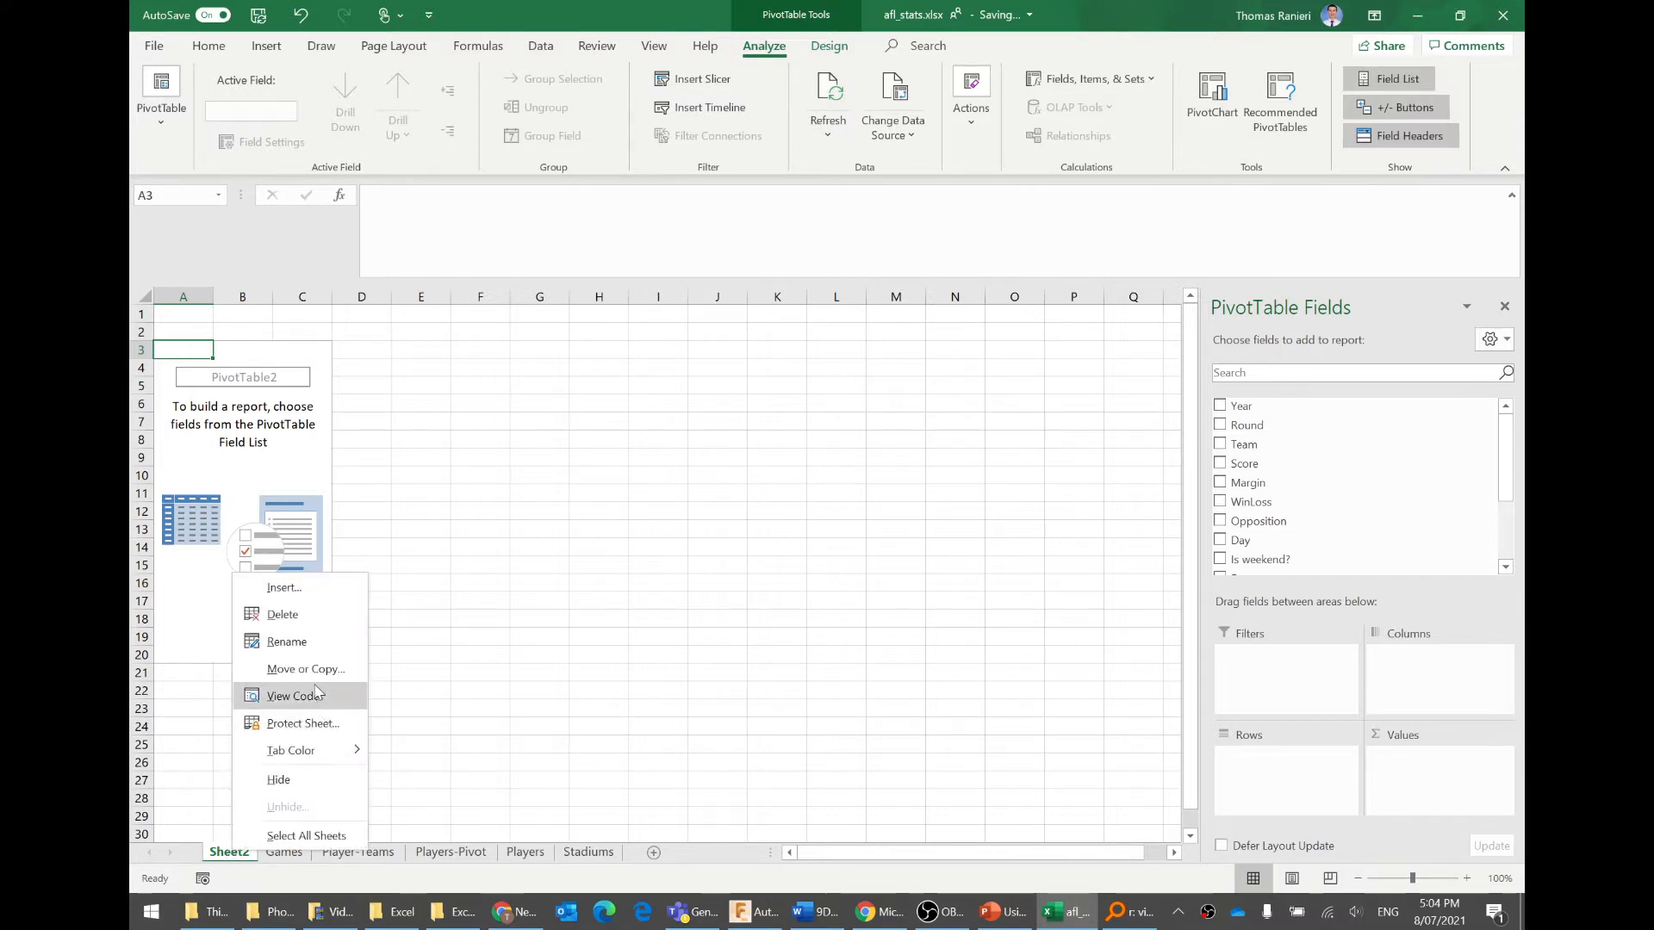
left_click(286, 615)
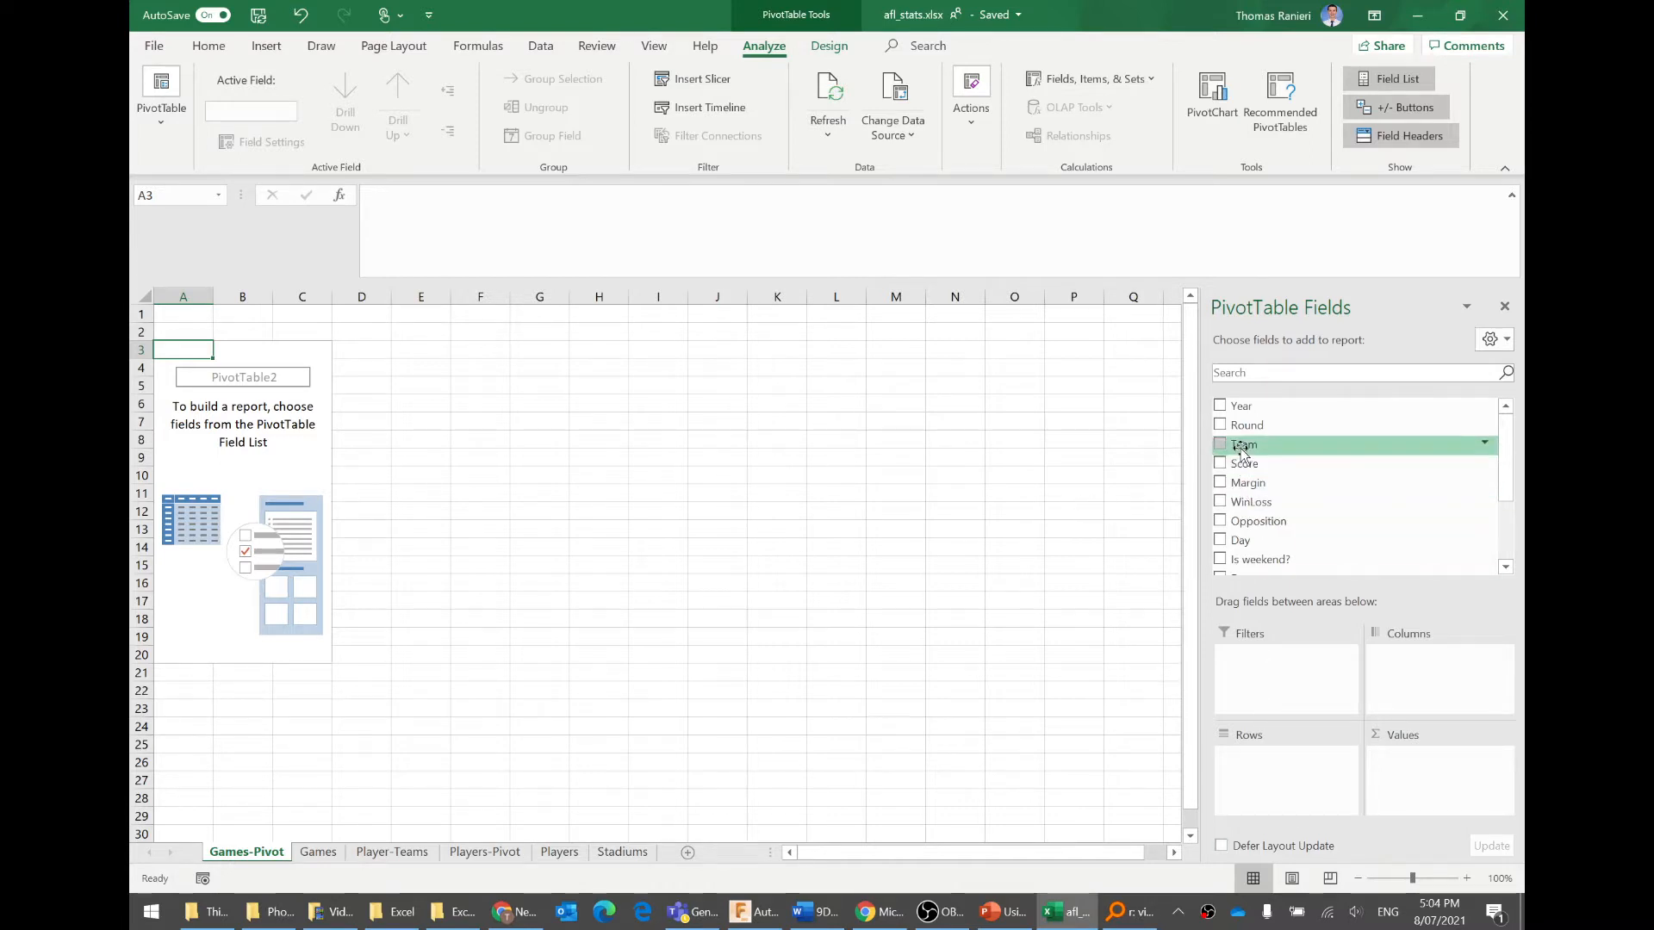
left_click_drag(1243, 449, 1241, 758)
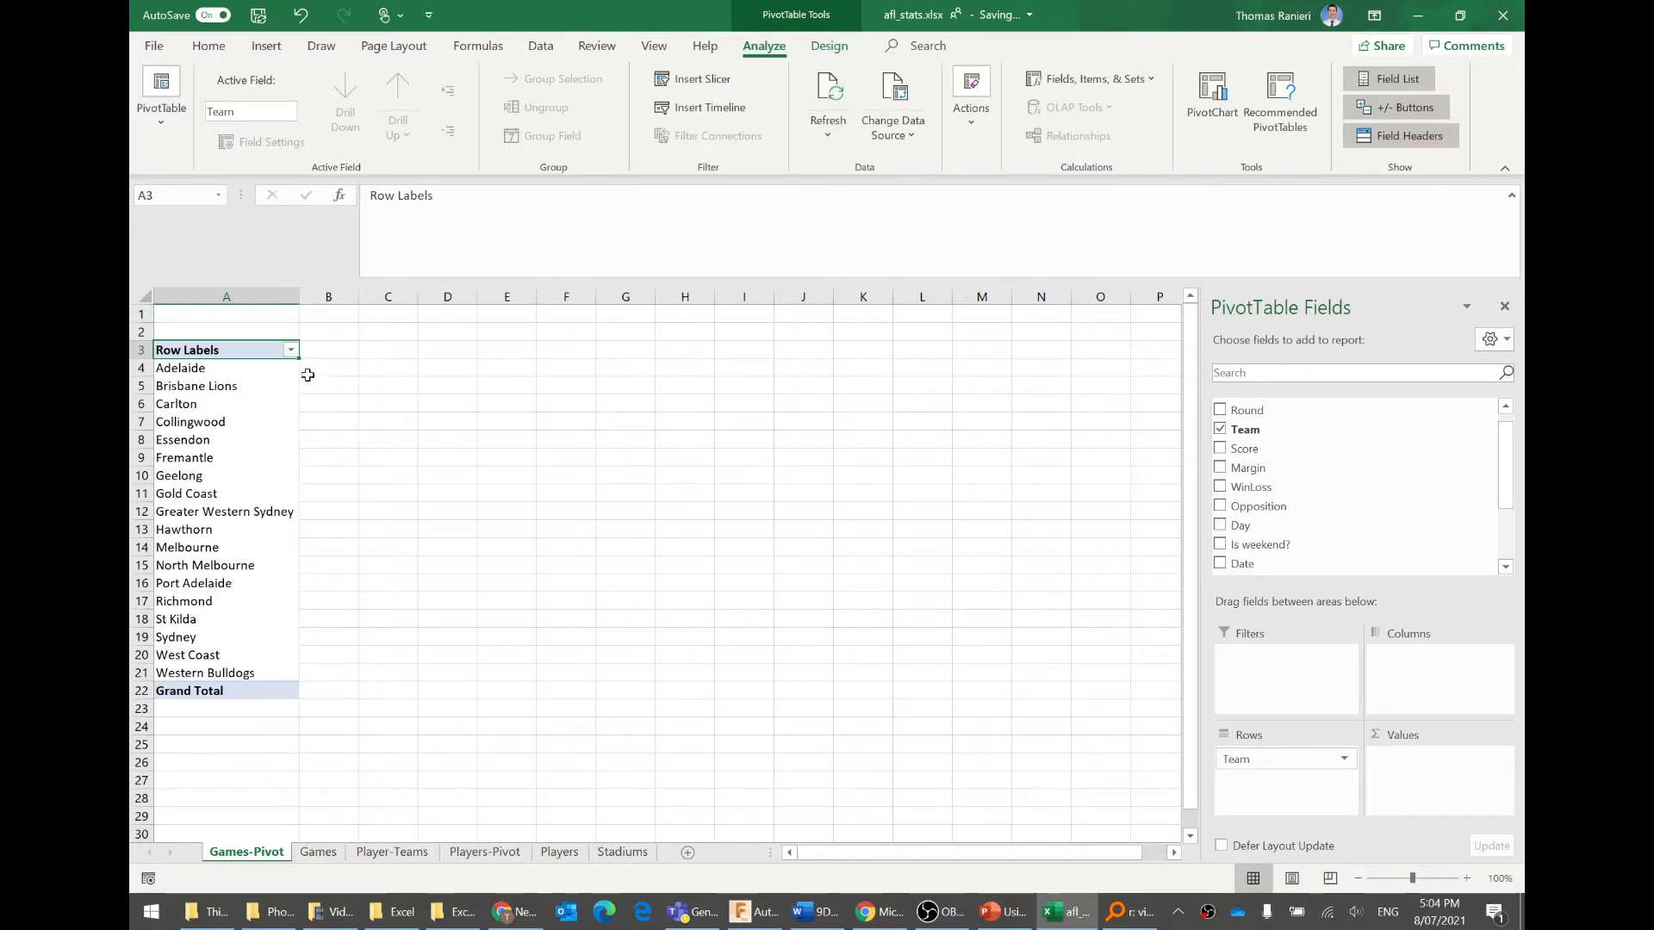
- Sort the data on the Games sheet by Team from A to Z
left_click(318, 852)
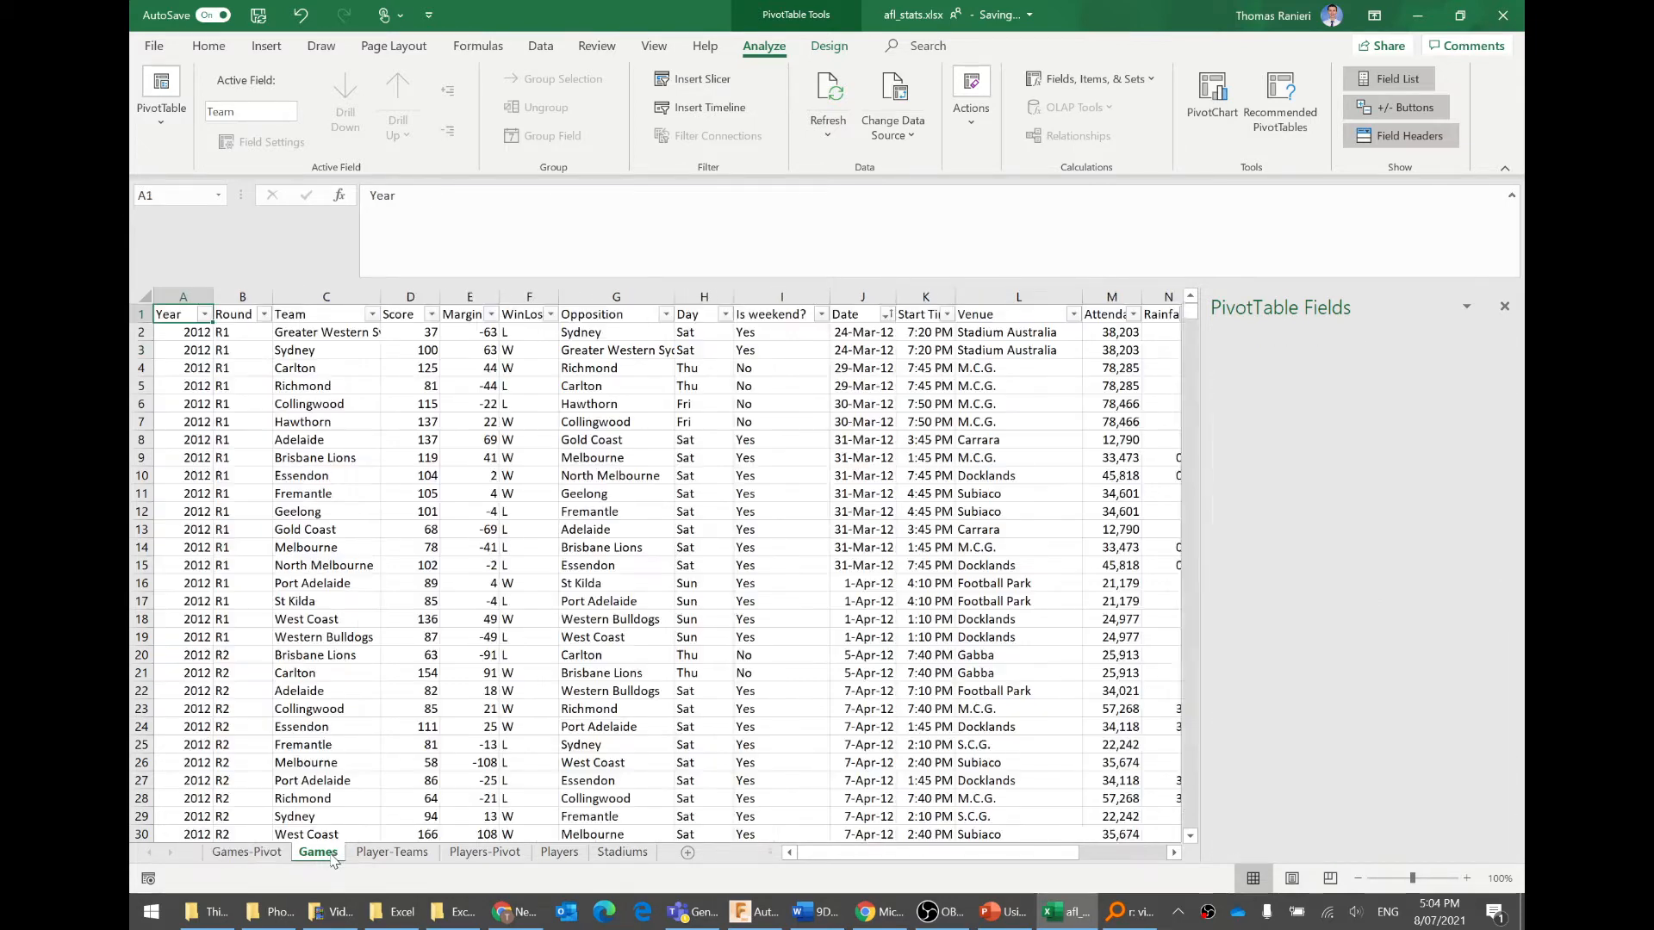
left_click(312, 334)
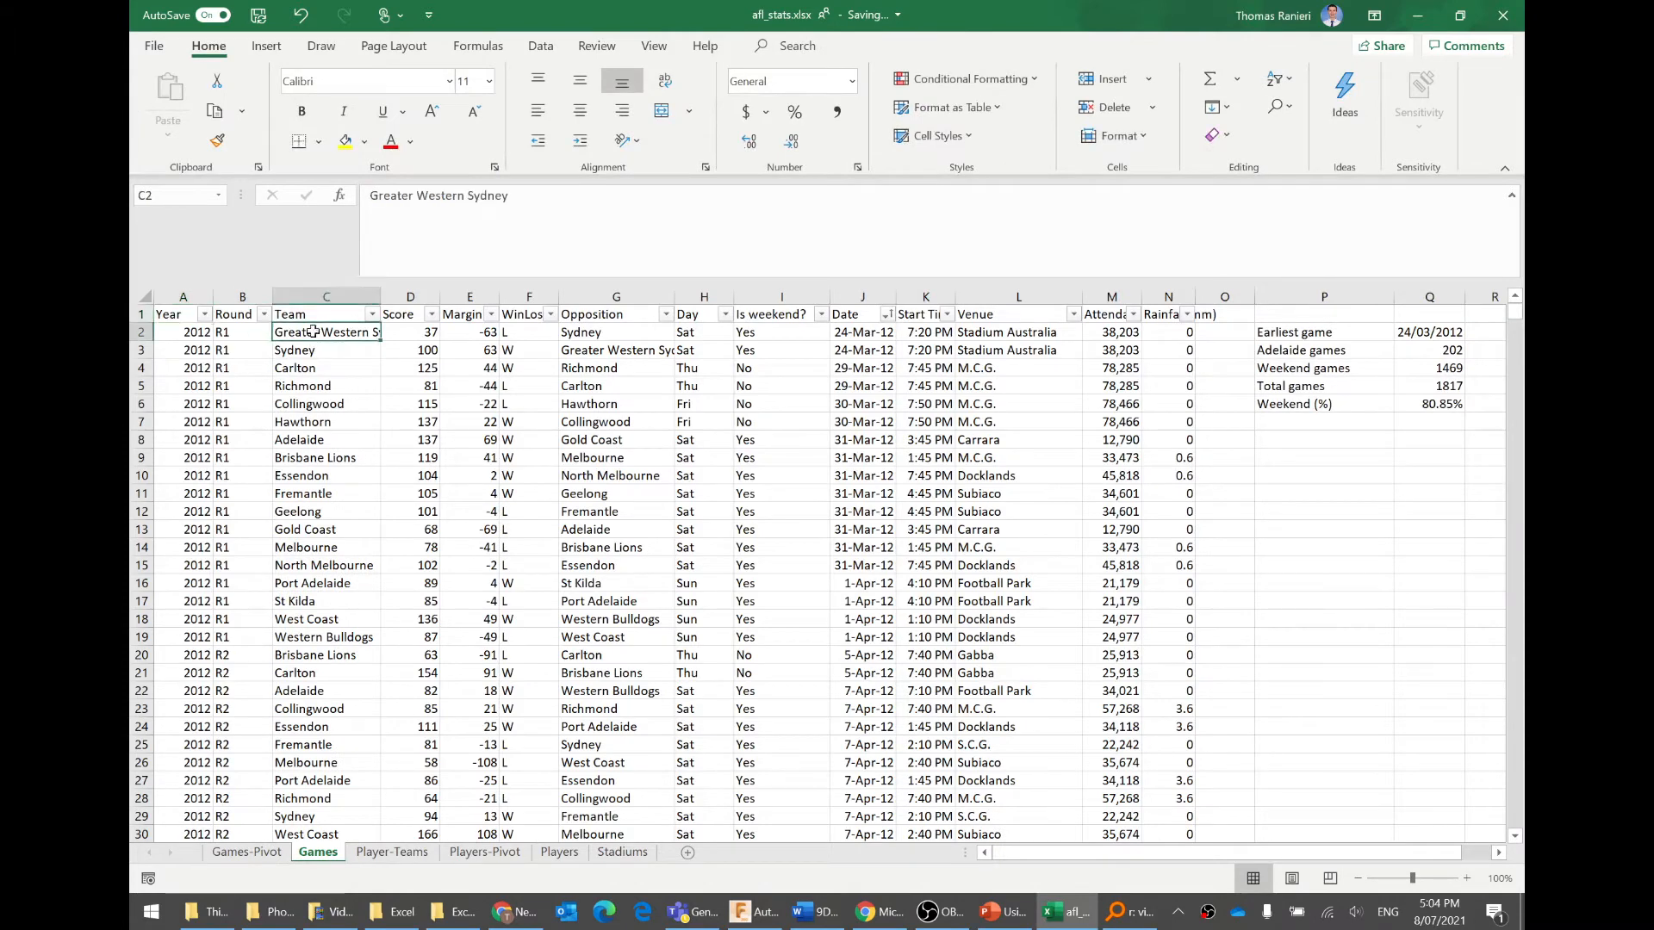
left_click(373, 314)
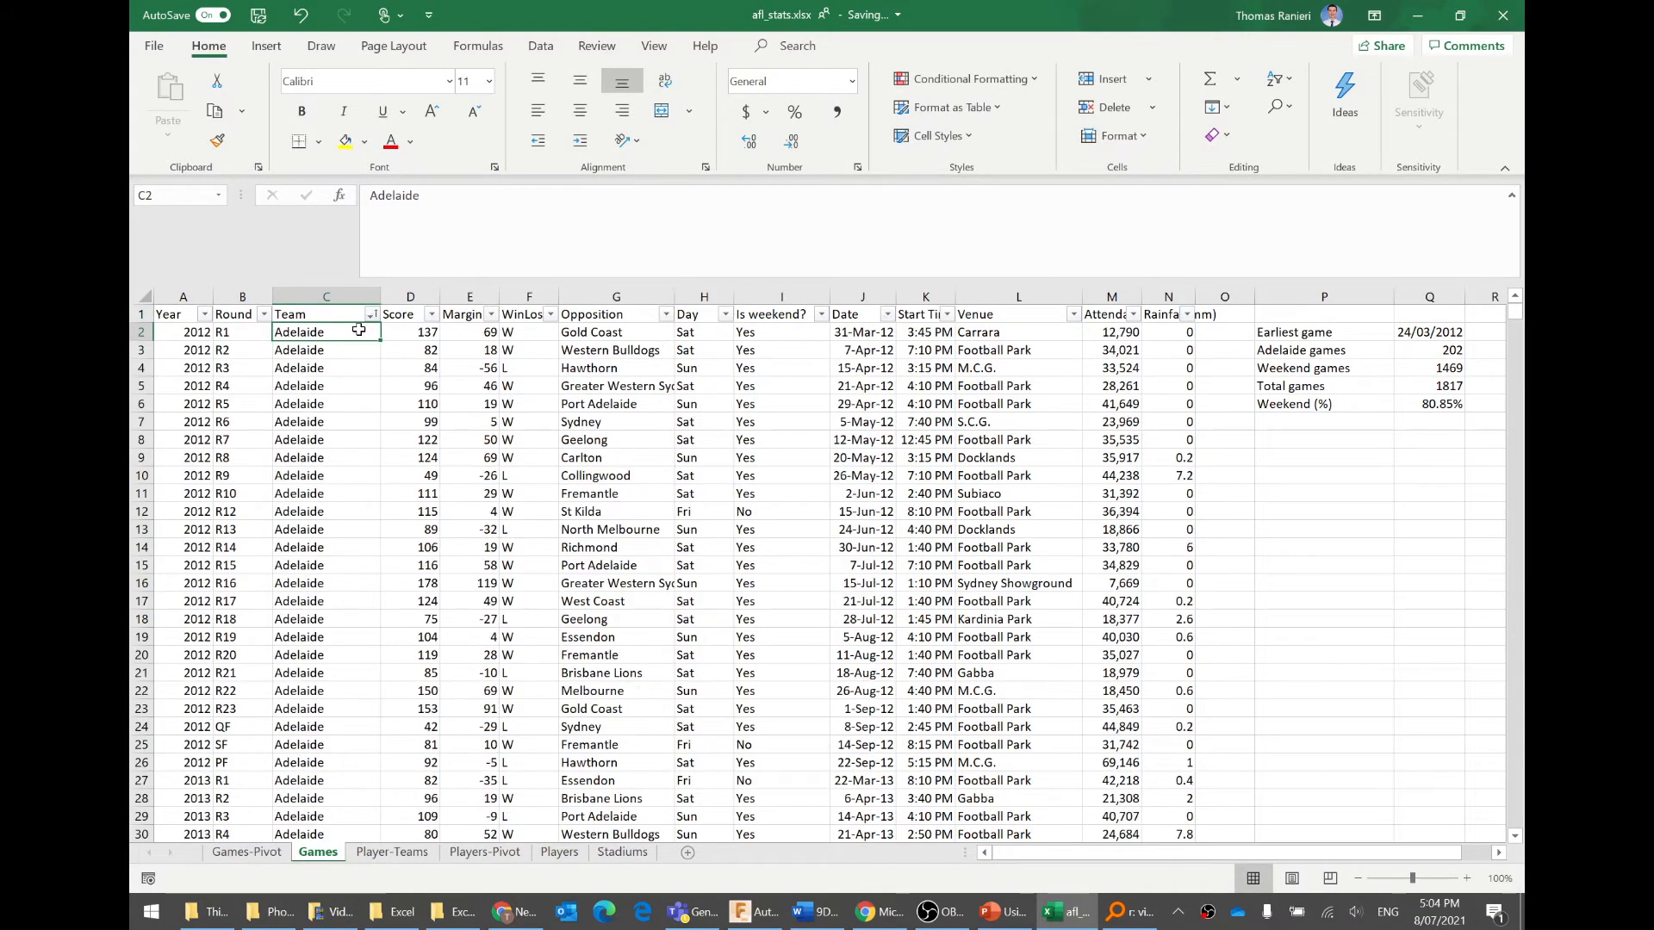
- Select all Adelaide game records in A2:N203 and relate them to the Adelaide row on the Games-Pivot sheet
scroll(449, 629, "down", 15)
scroll(421, 754, "up", 15)
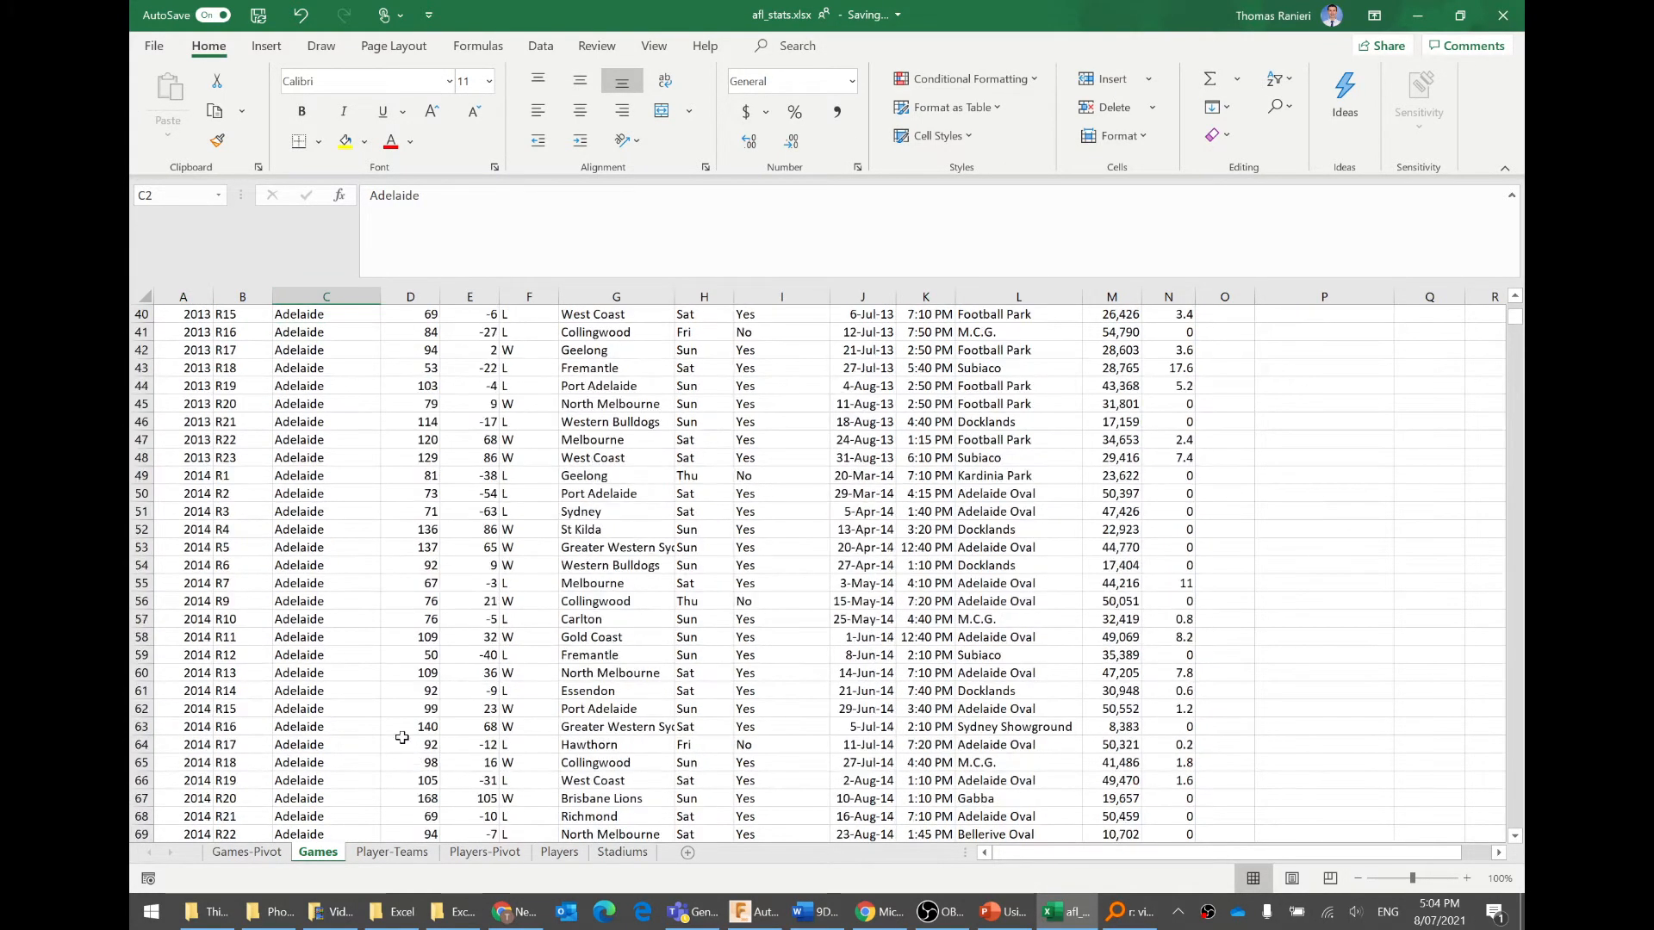
left_click_drag(186, 336, 1141, 711)
scroll(1141, 712, "down", 20)
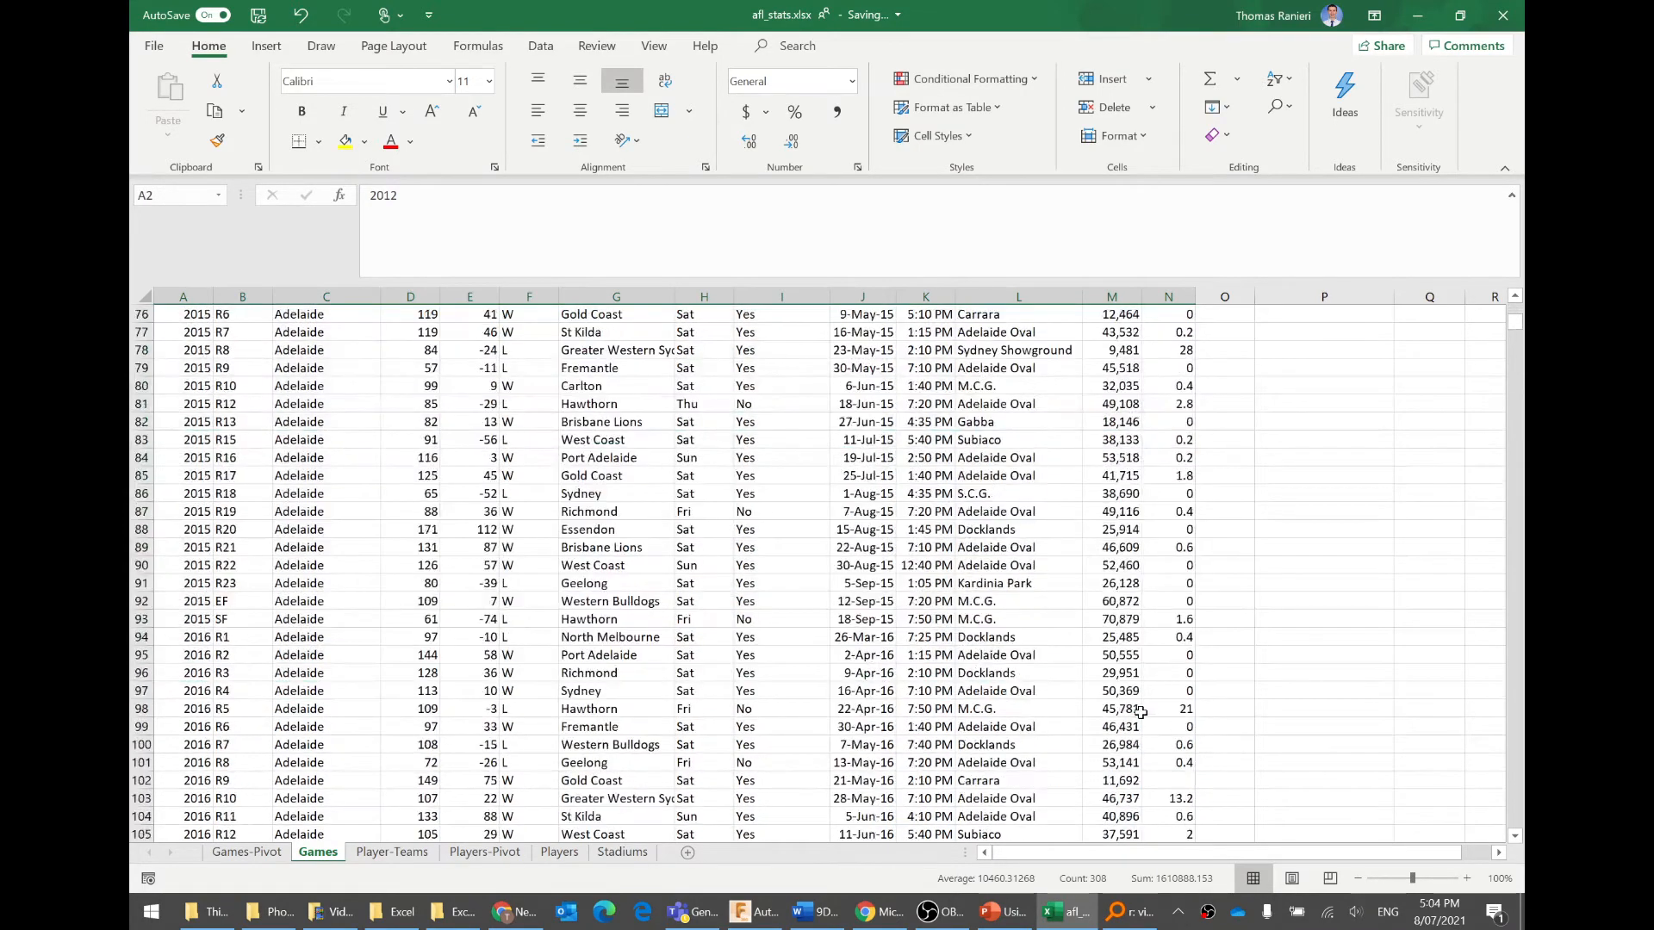
scroll(1141, 712, "down", 20)
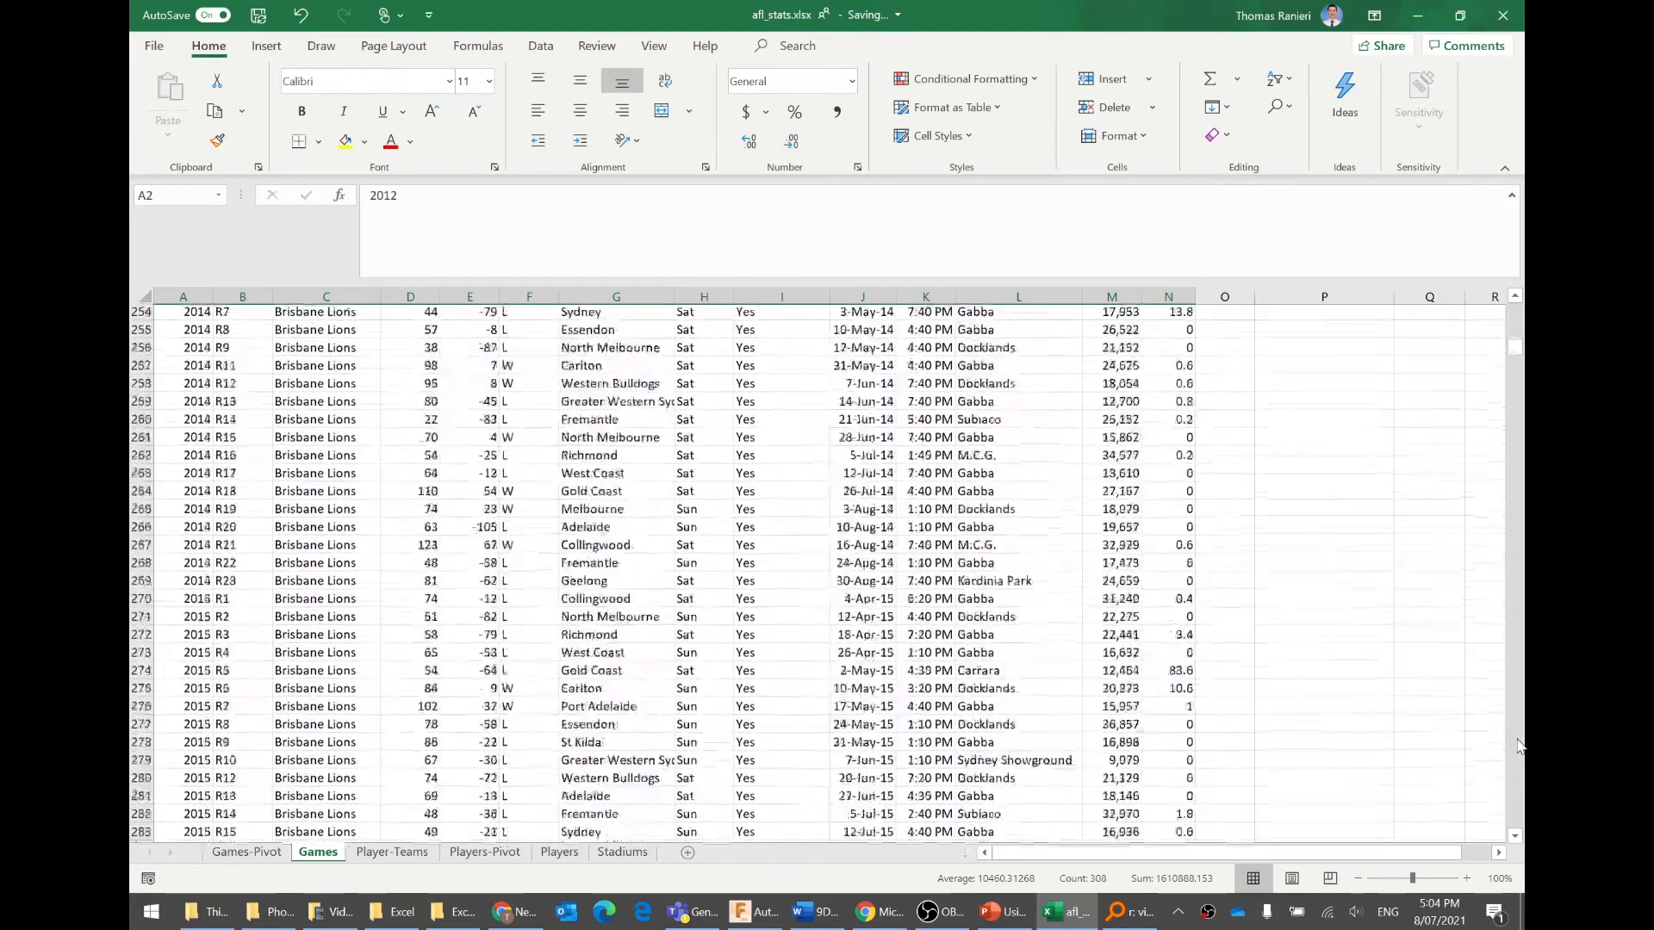
scroll(1380, 709, "up", 20)
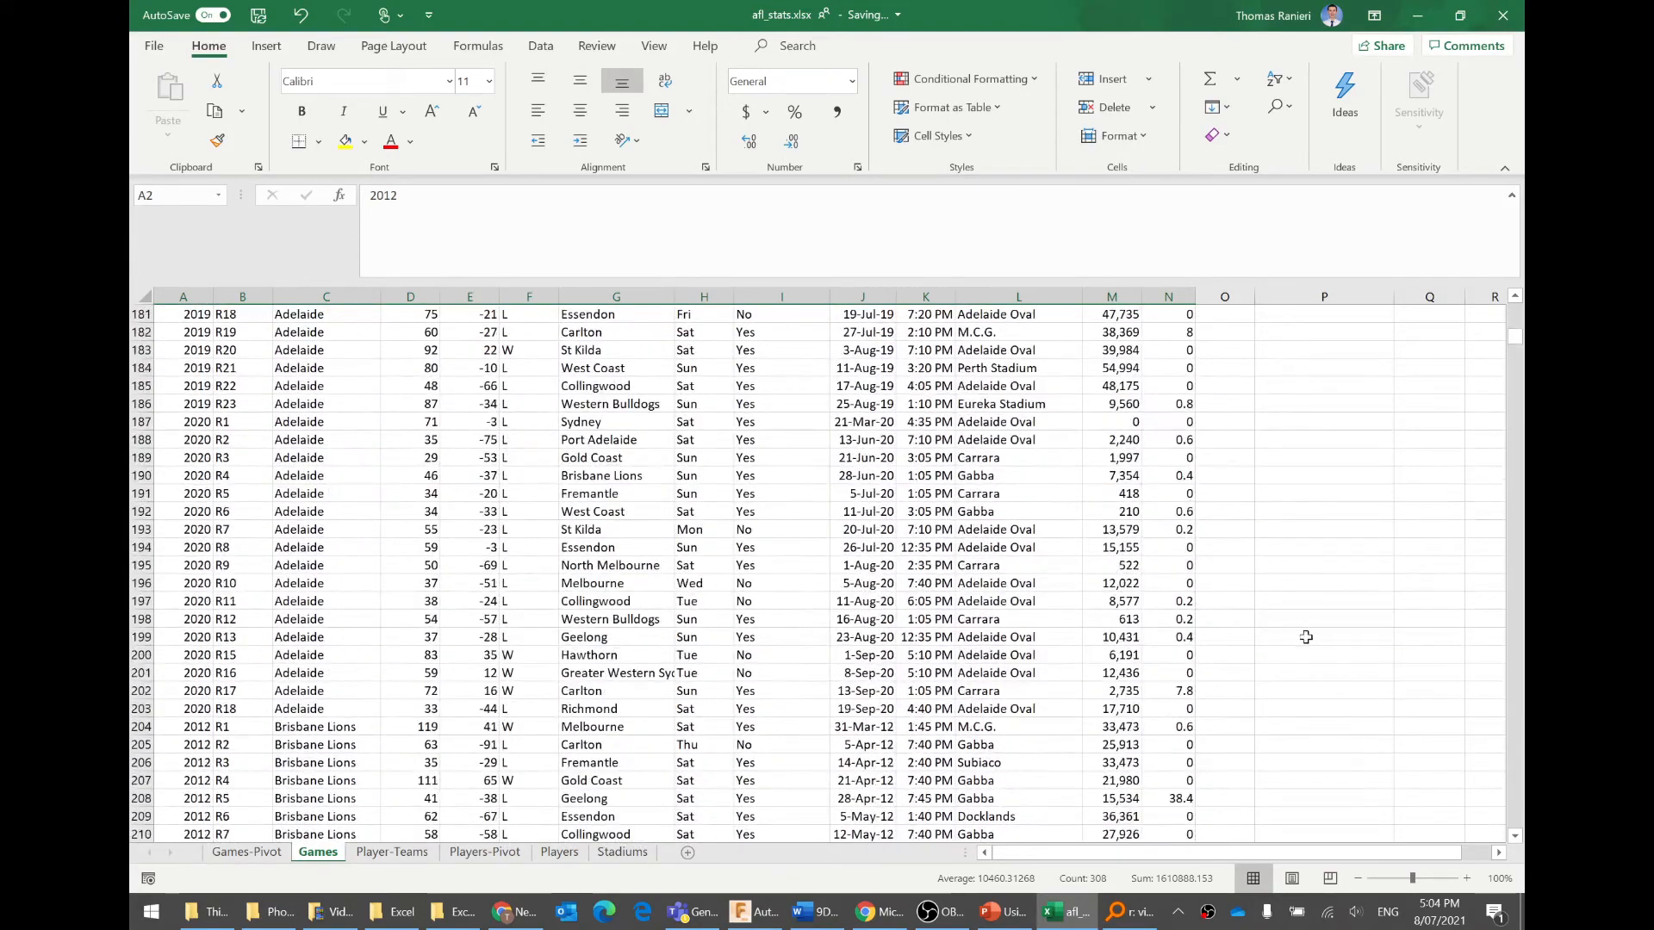
left_click(1187, 708, "shift")
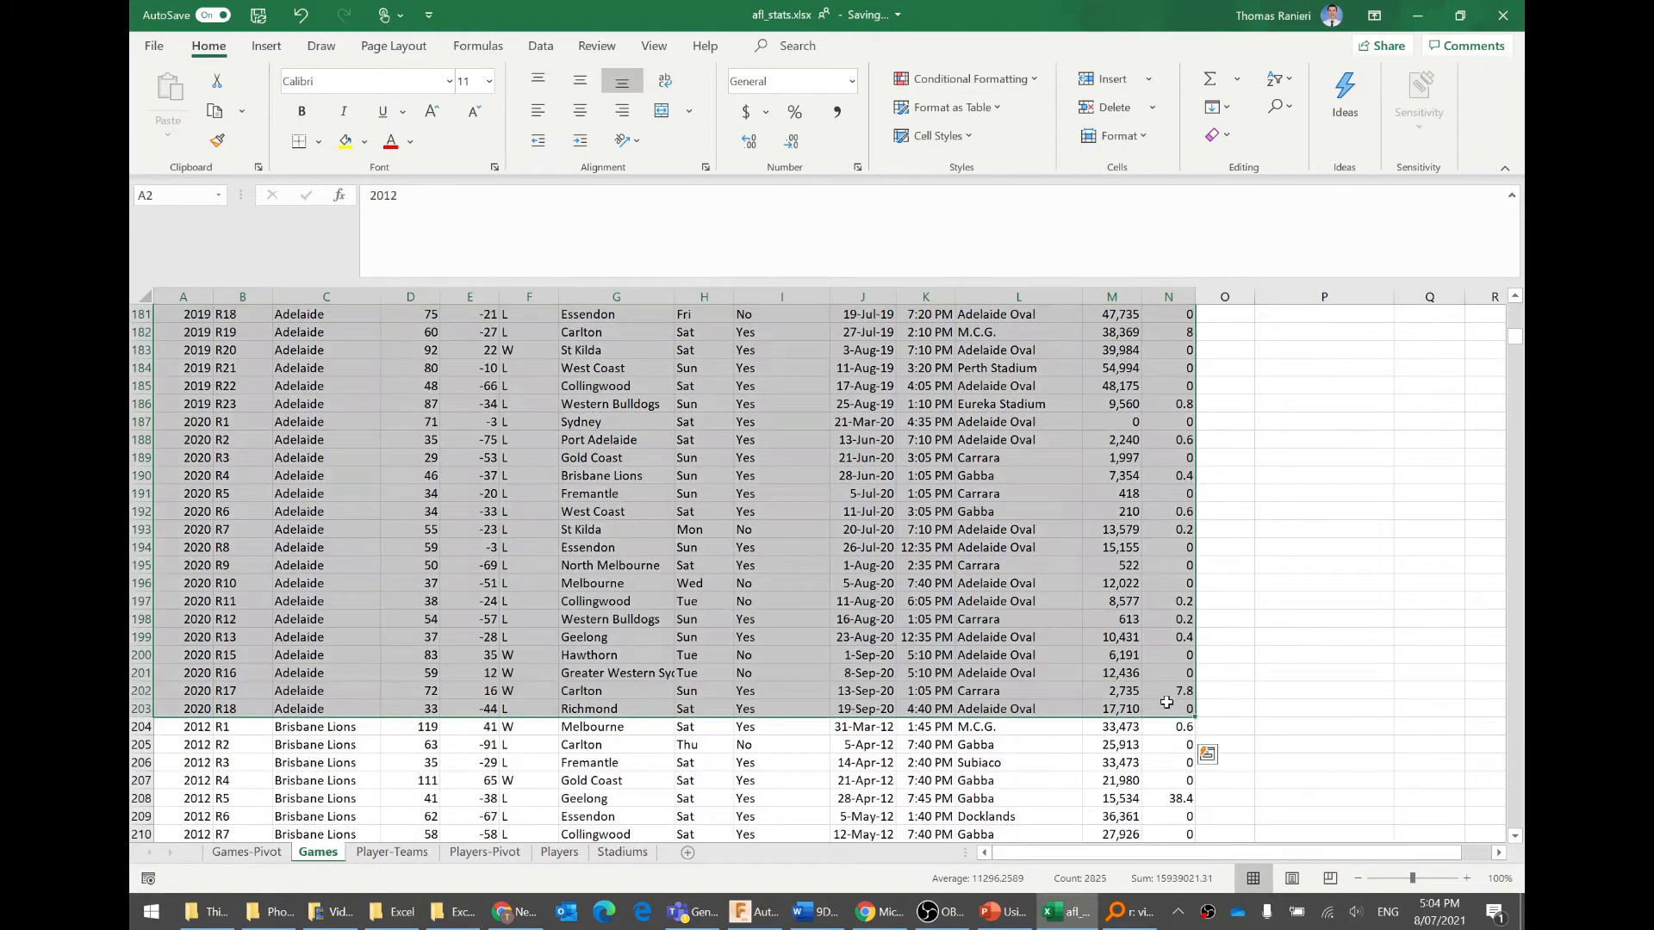
left_click(276, 853)
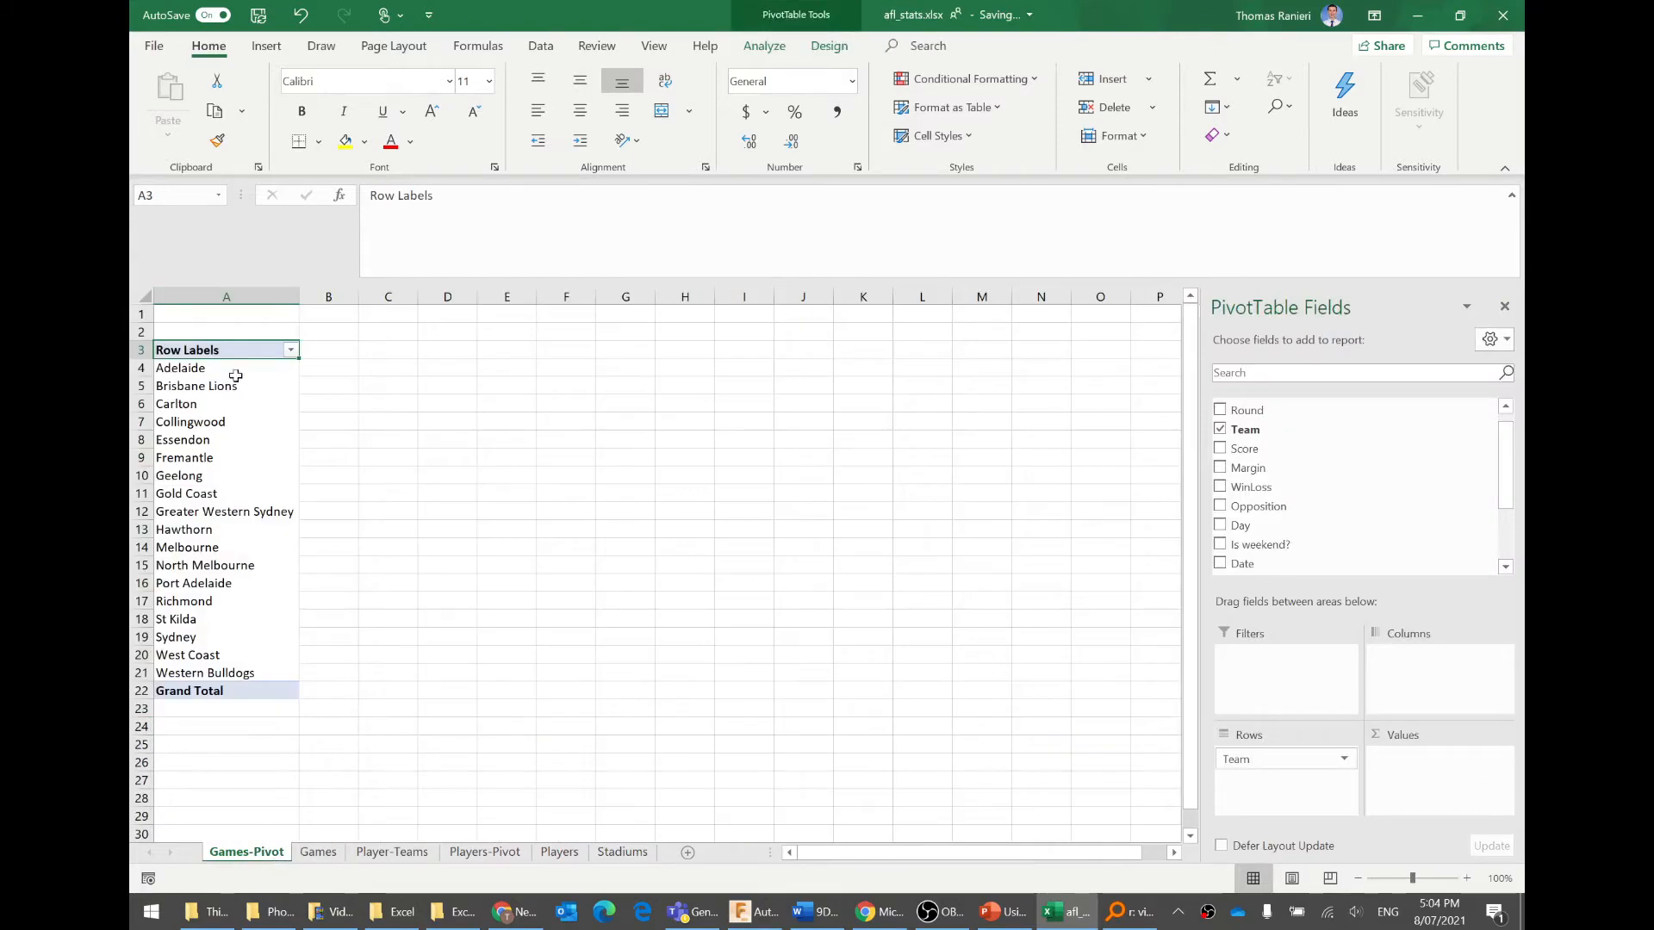
- Select all of Adelaide's scores in D2:D203 on the Games sheet to check their summary statistics
left_click(318, 852)
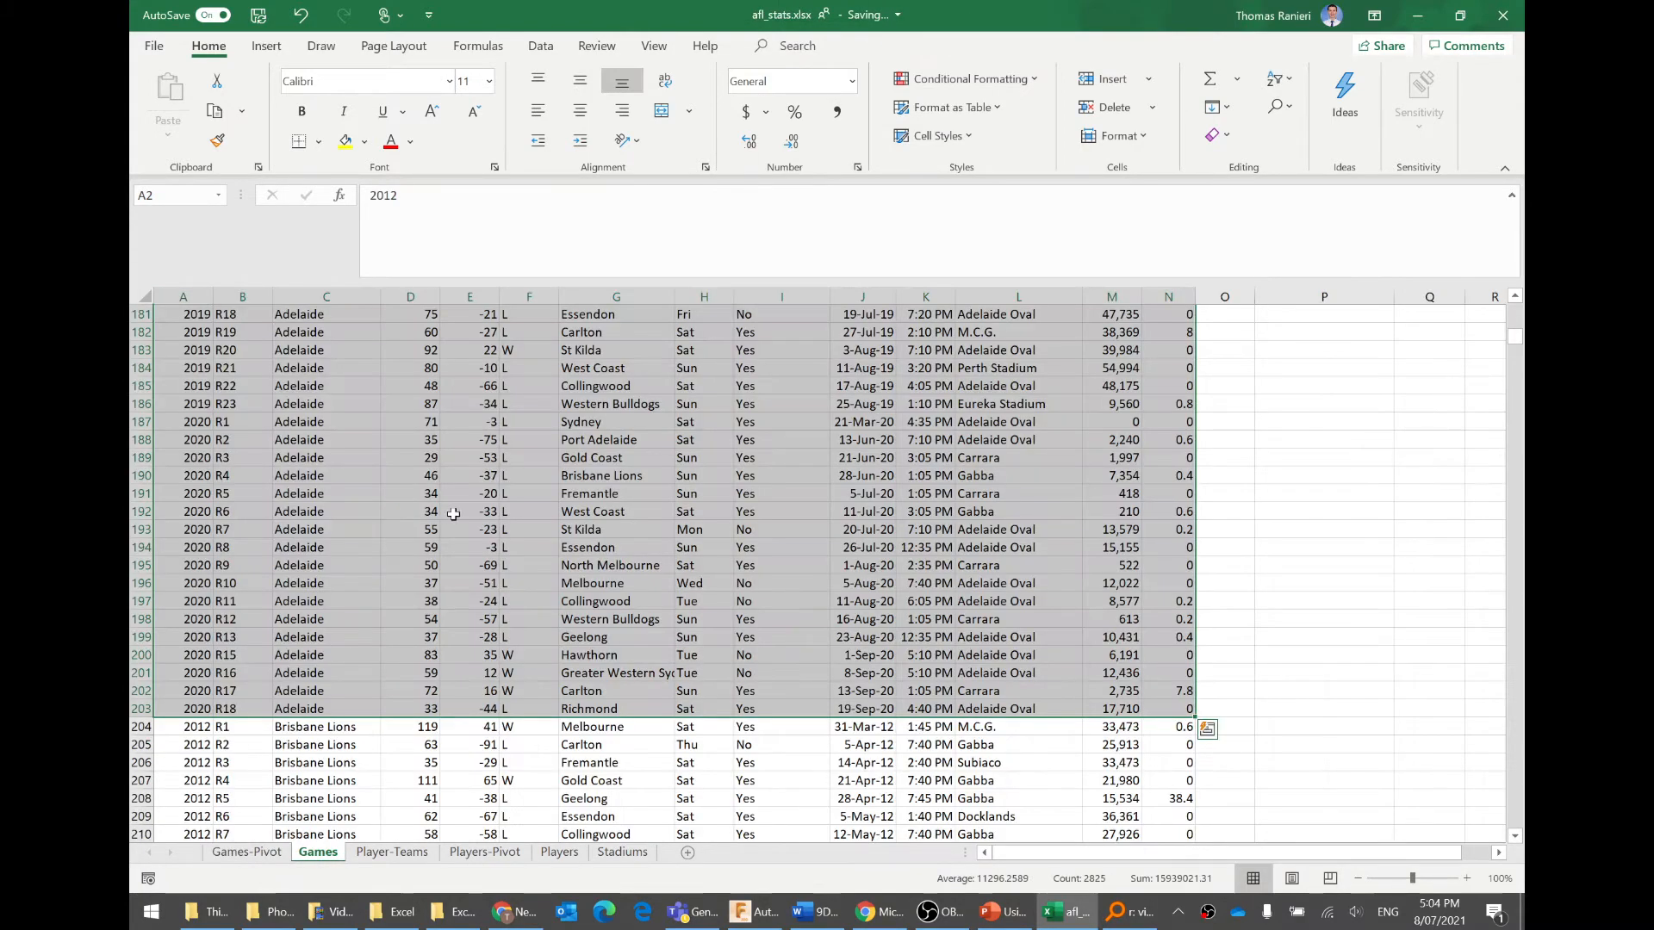
scroll(415, 532, "up", 15)
scroll(415, 532, "up", 20)
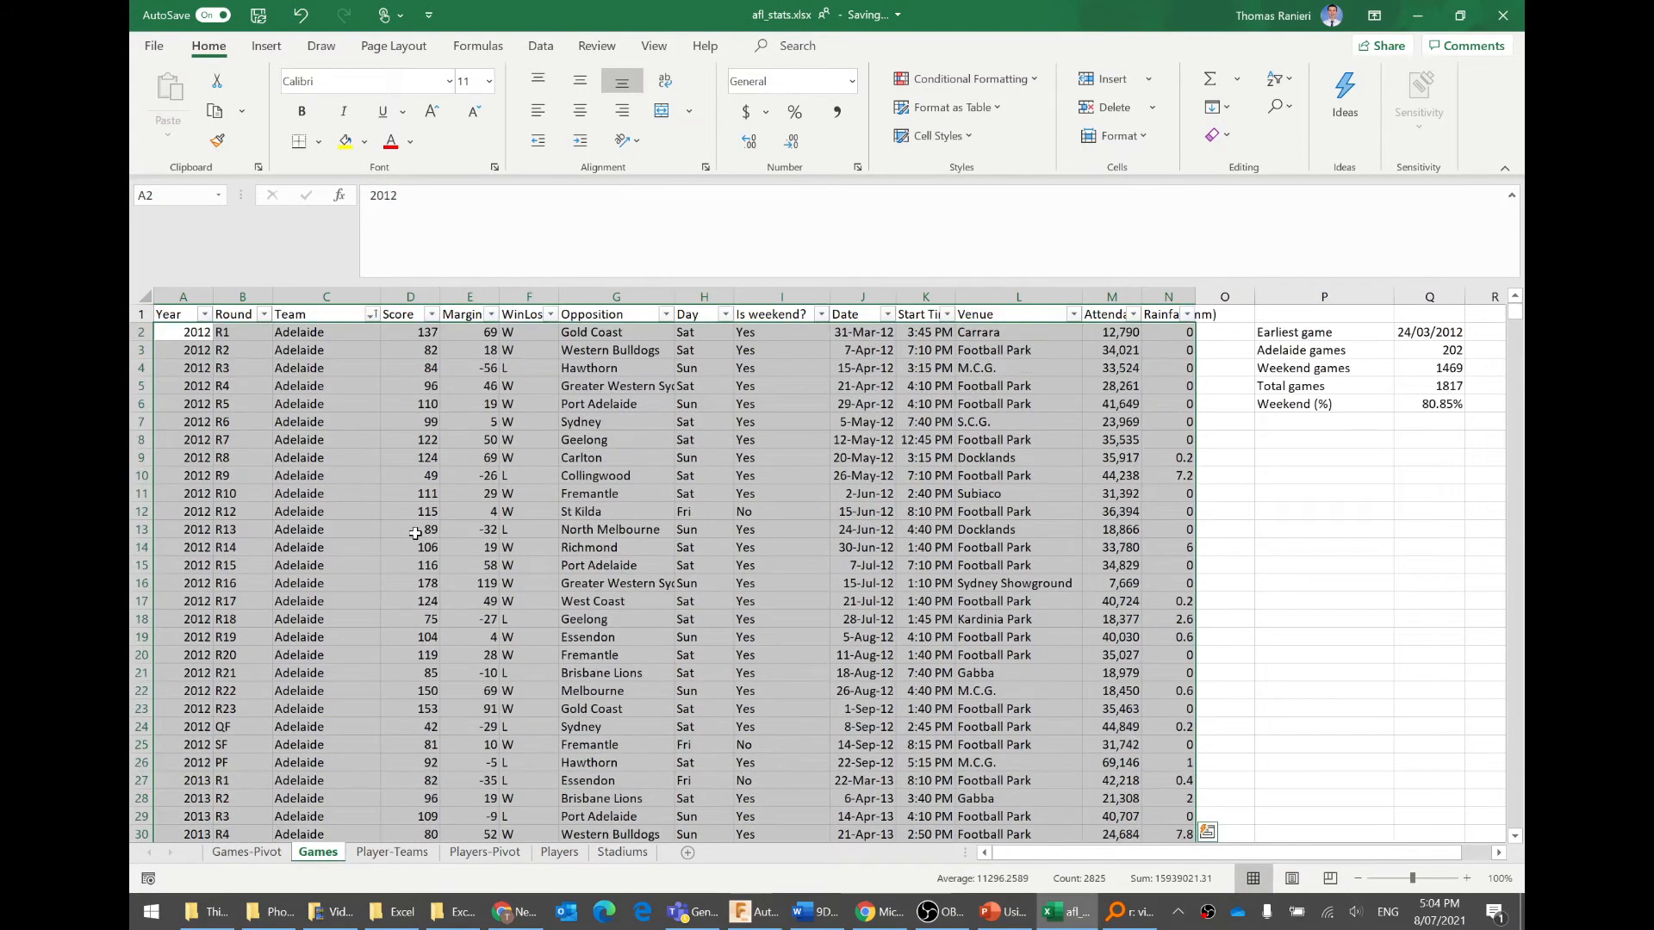
left_click(416, 335)
scroll(437, 732, "down", 15)
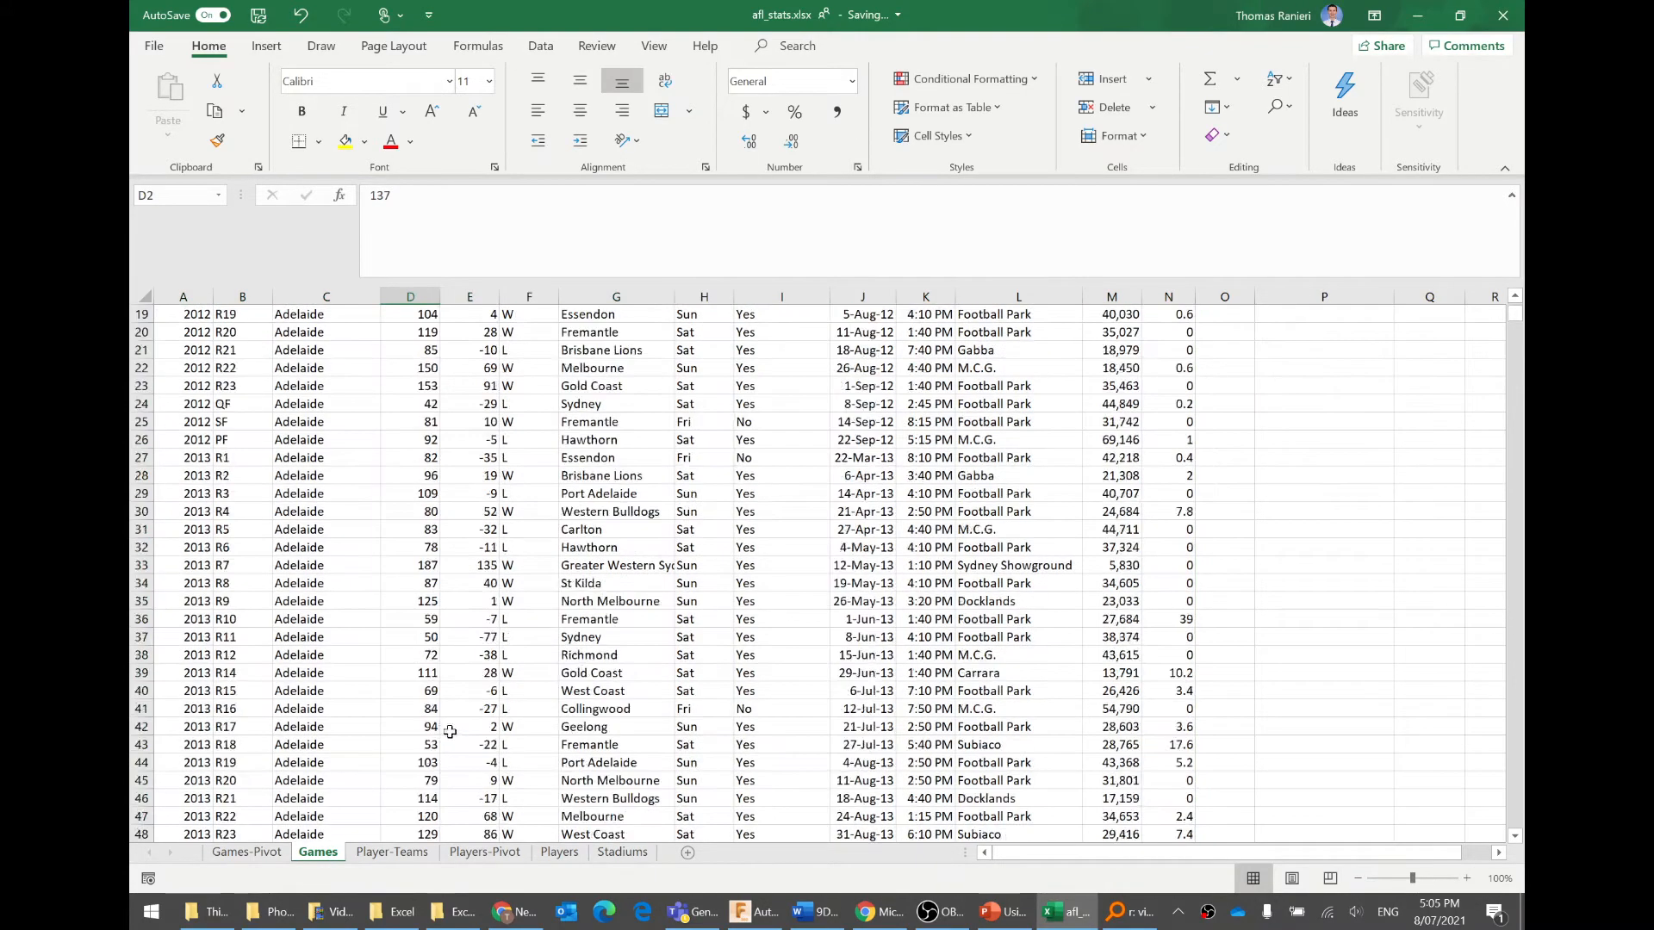
scroll(440, 737, "down", 20)
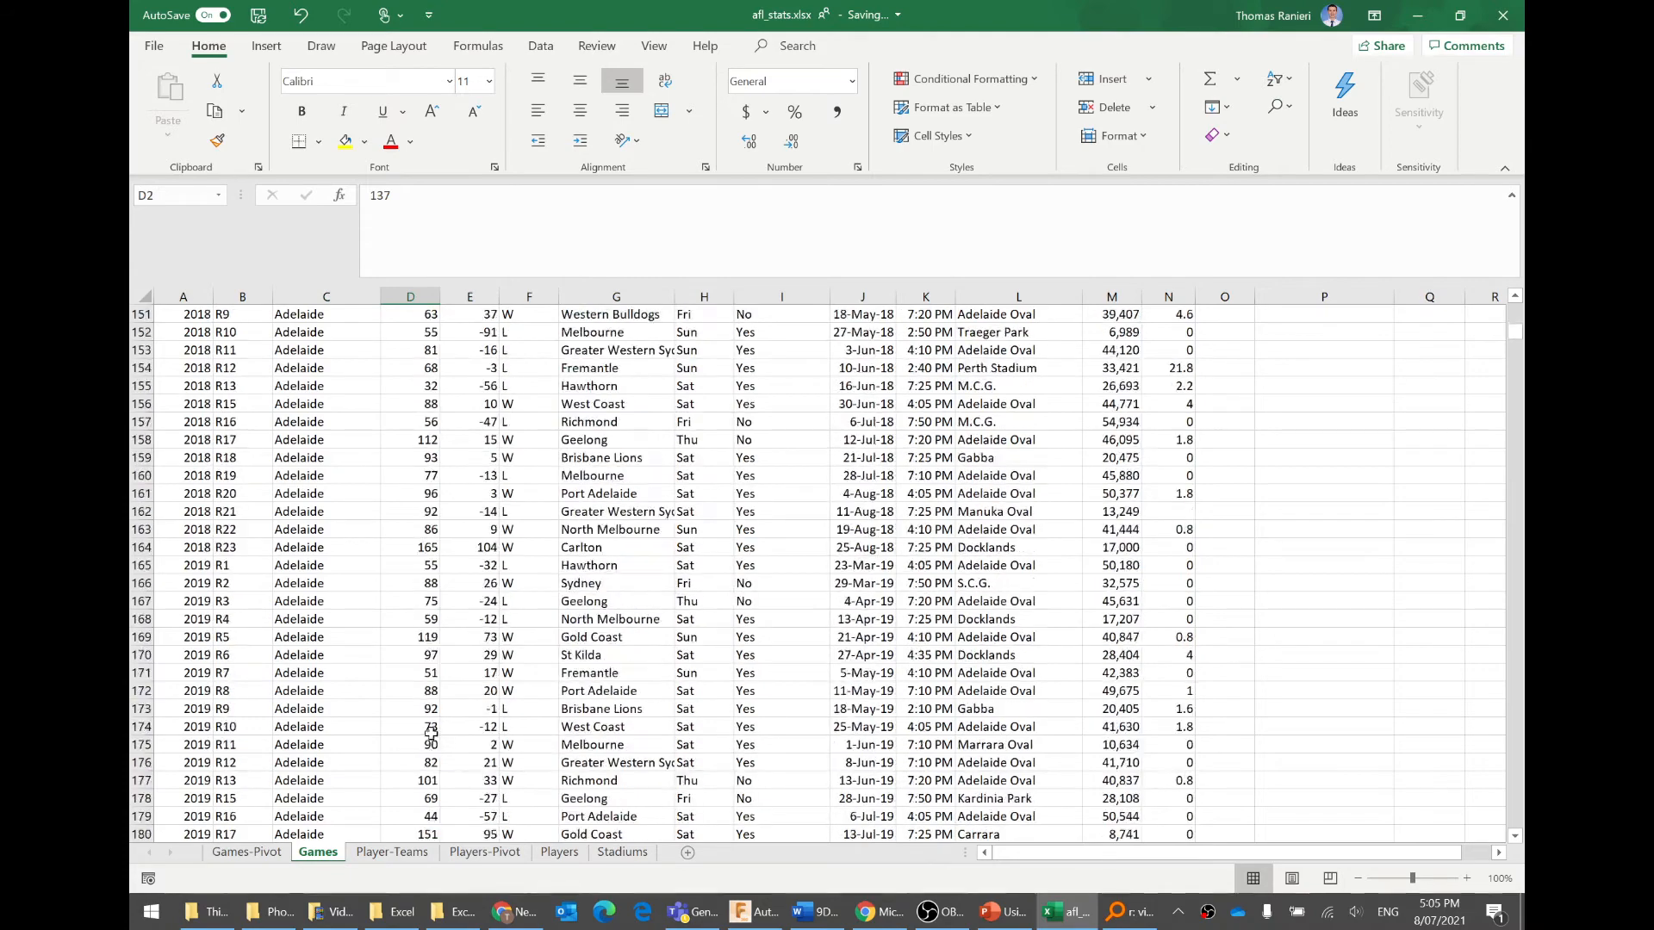
scroll(428, 733, "down", 14)
scroll(428, 732, "up", 8)
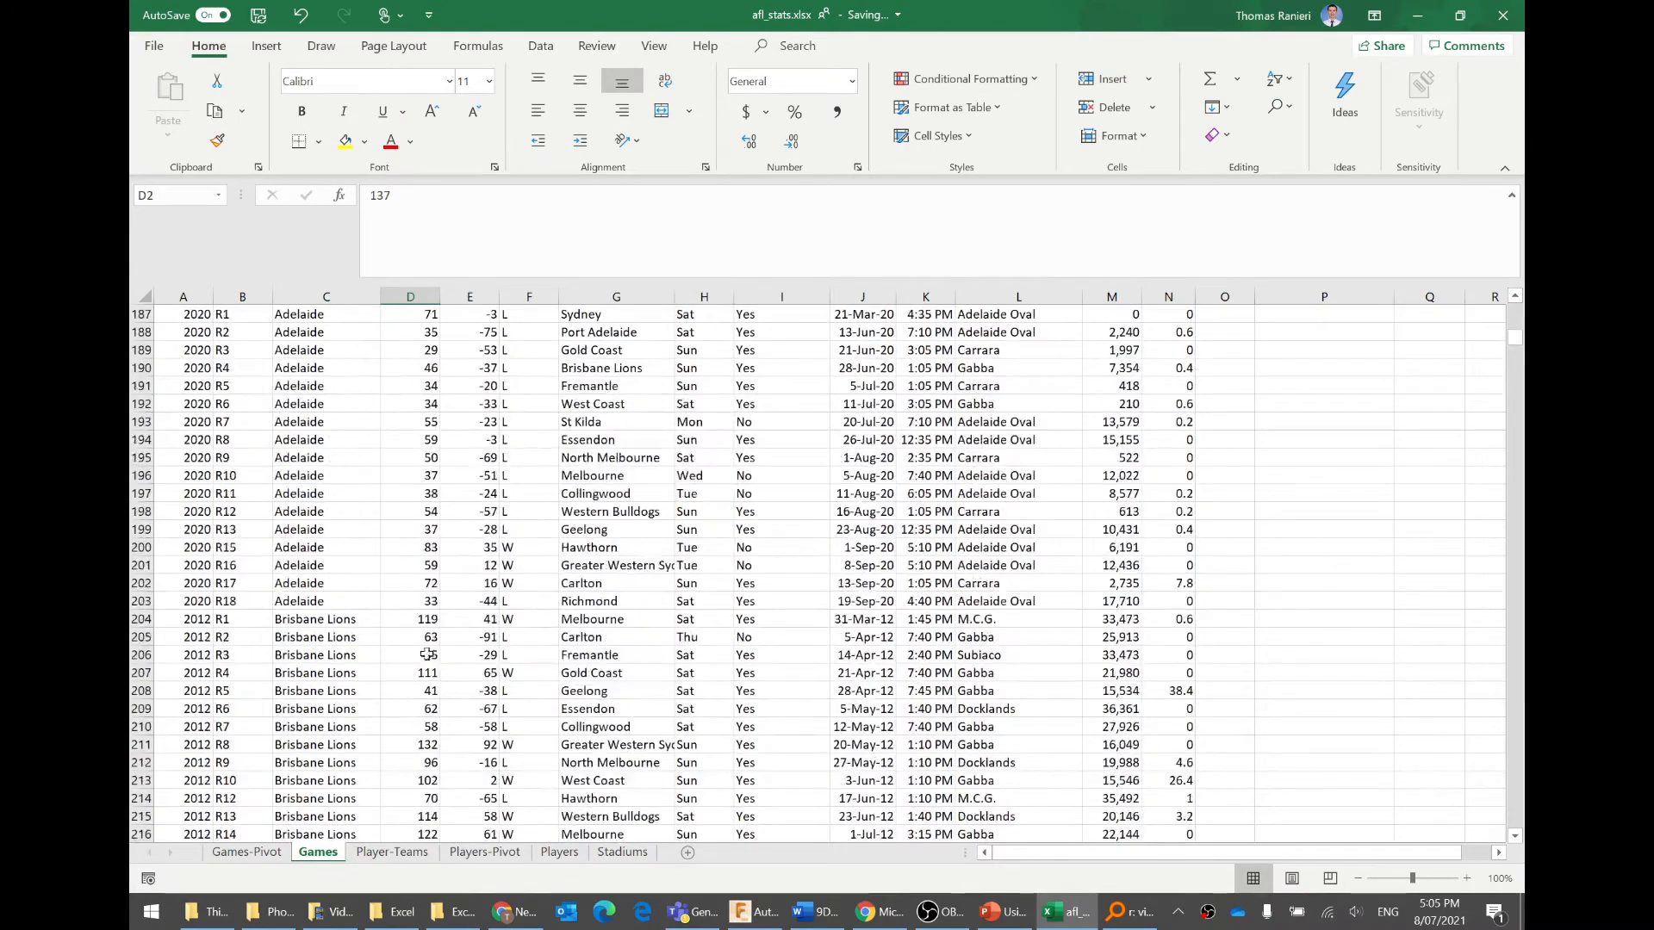
left_click(422, 601, "shift")
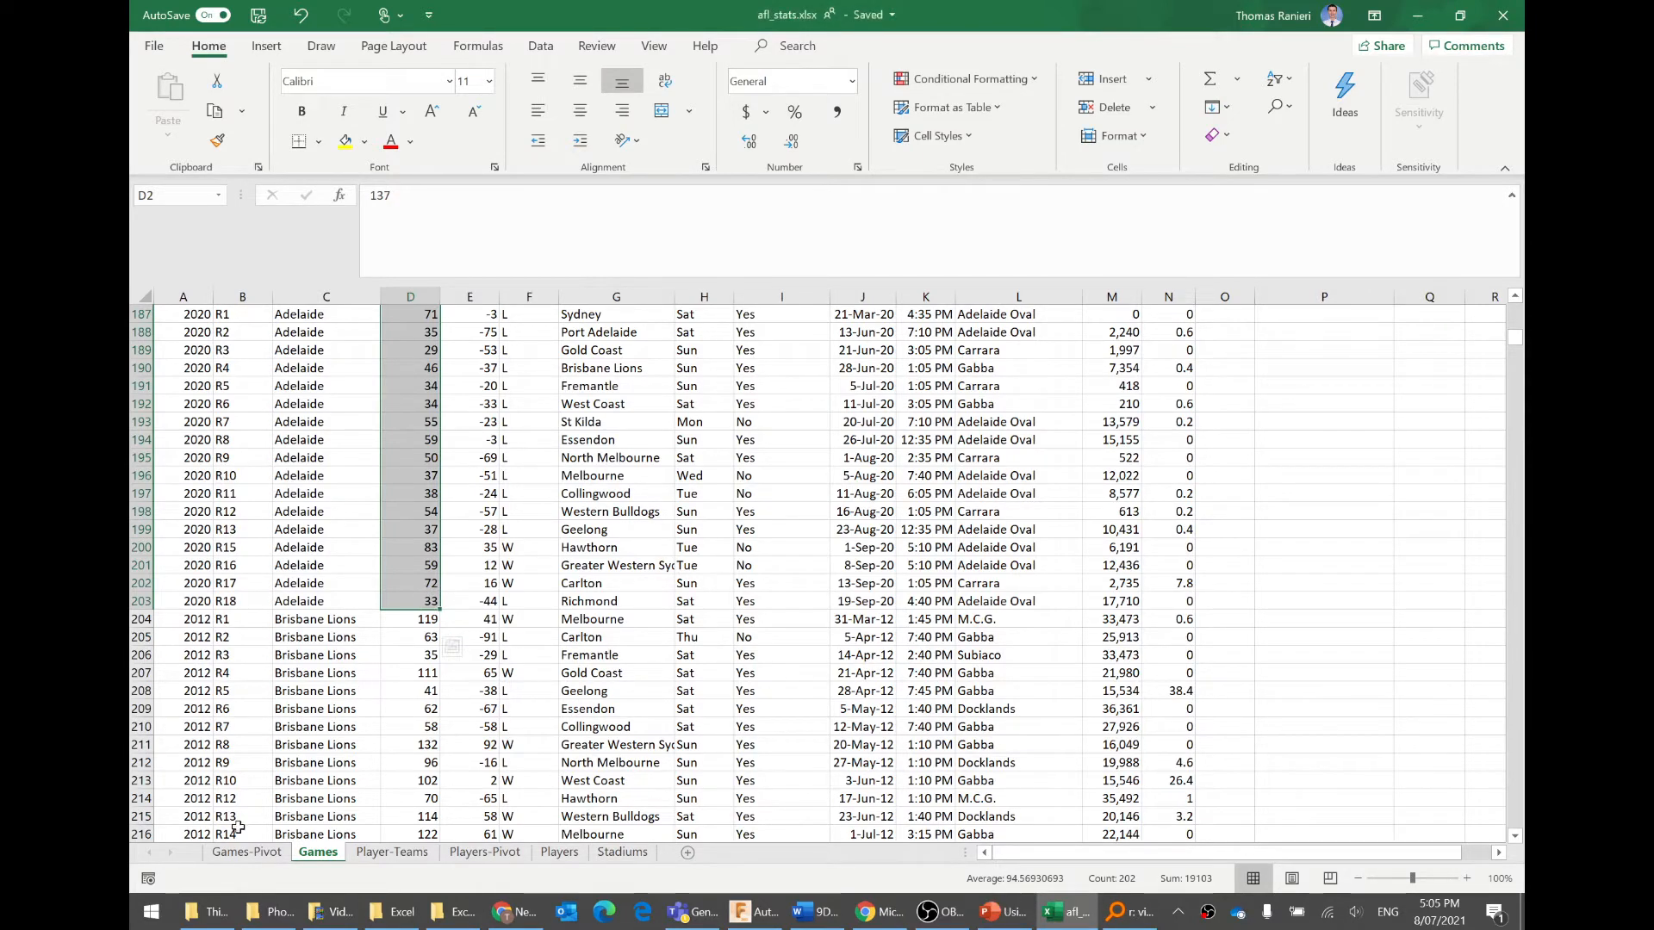
- Add the Score field to the values of the Games-Pivot table and summarize it by Average
left_click(246, 852)
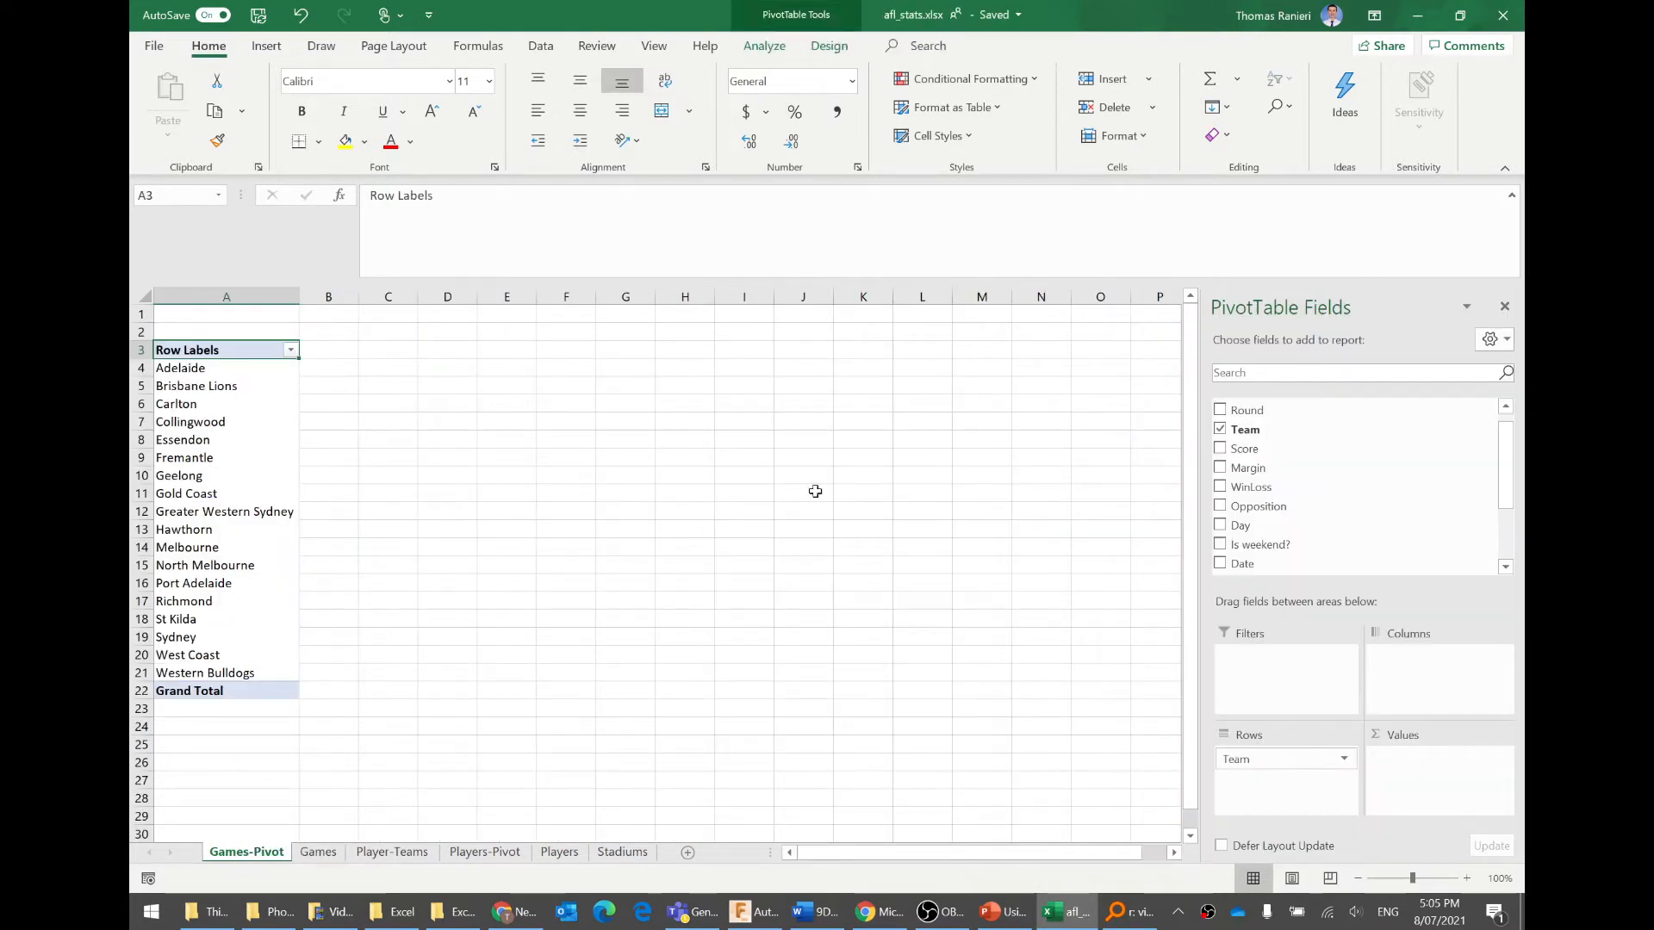
left_click_drag(1245, 449, 1445, 780)
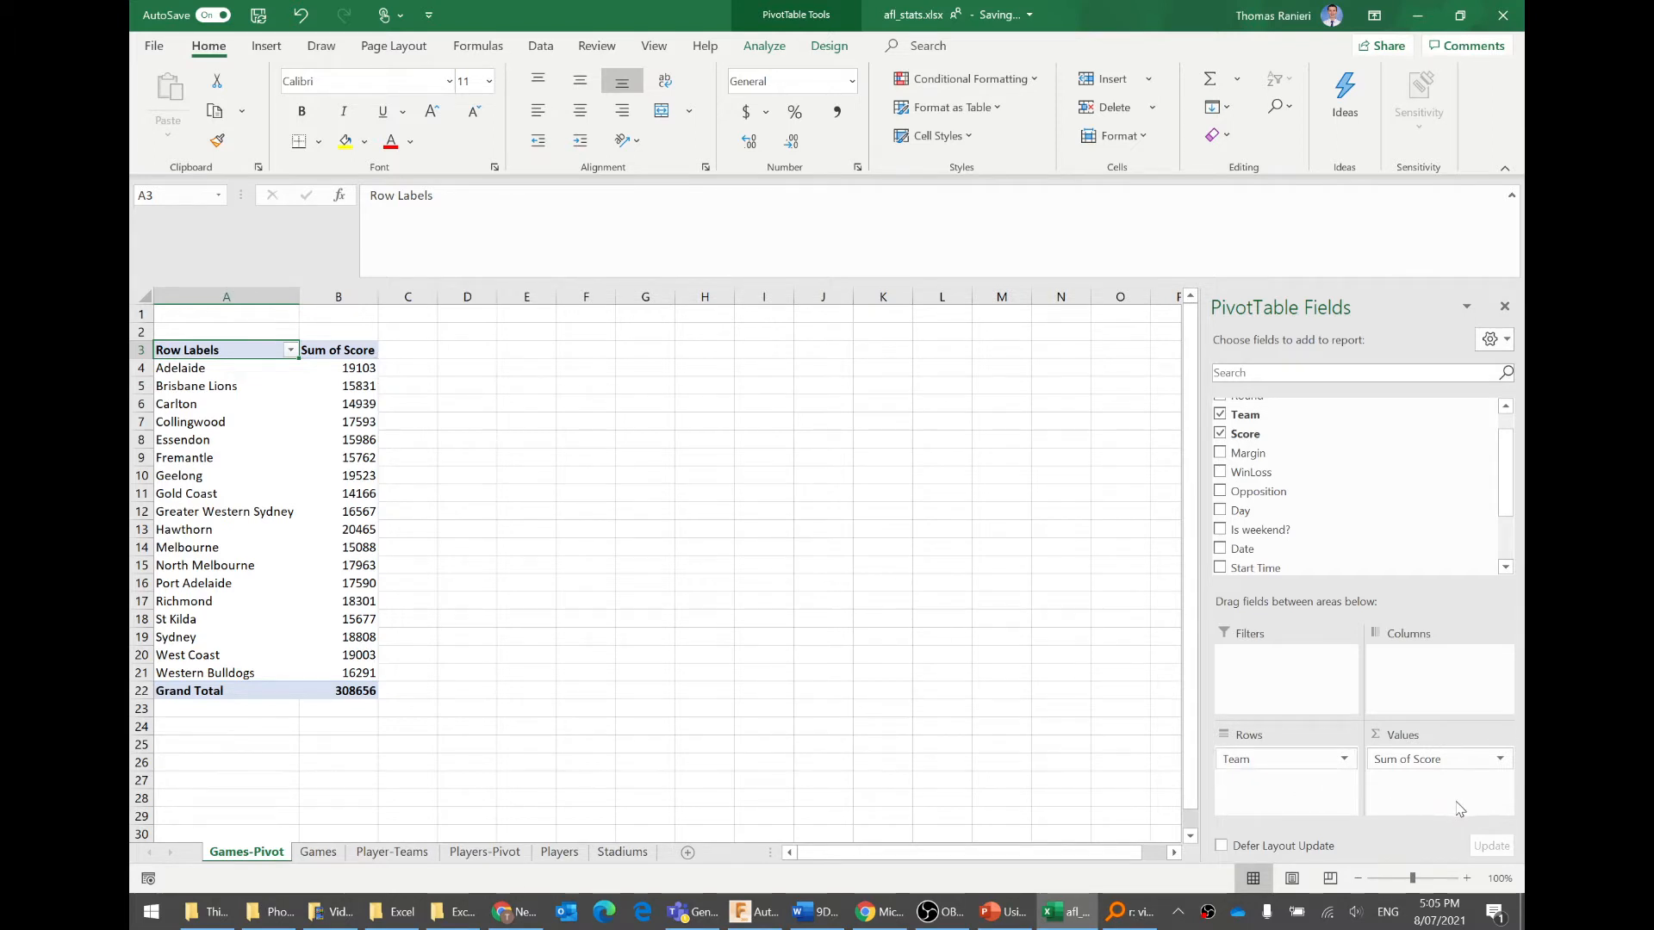
left_click(1494, 762)
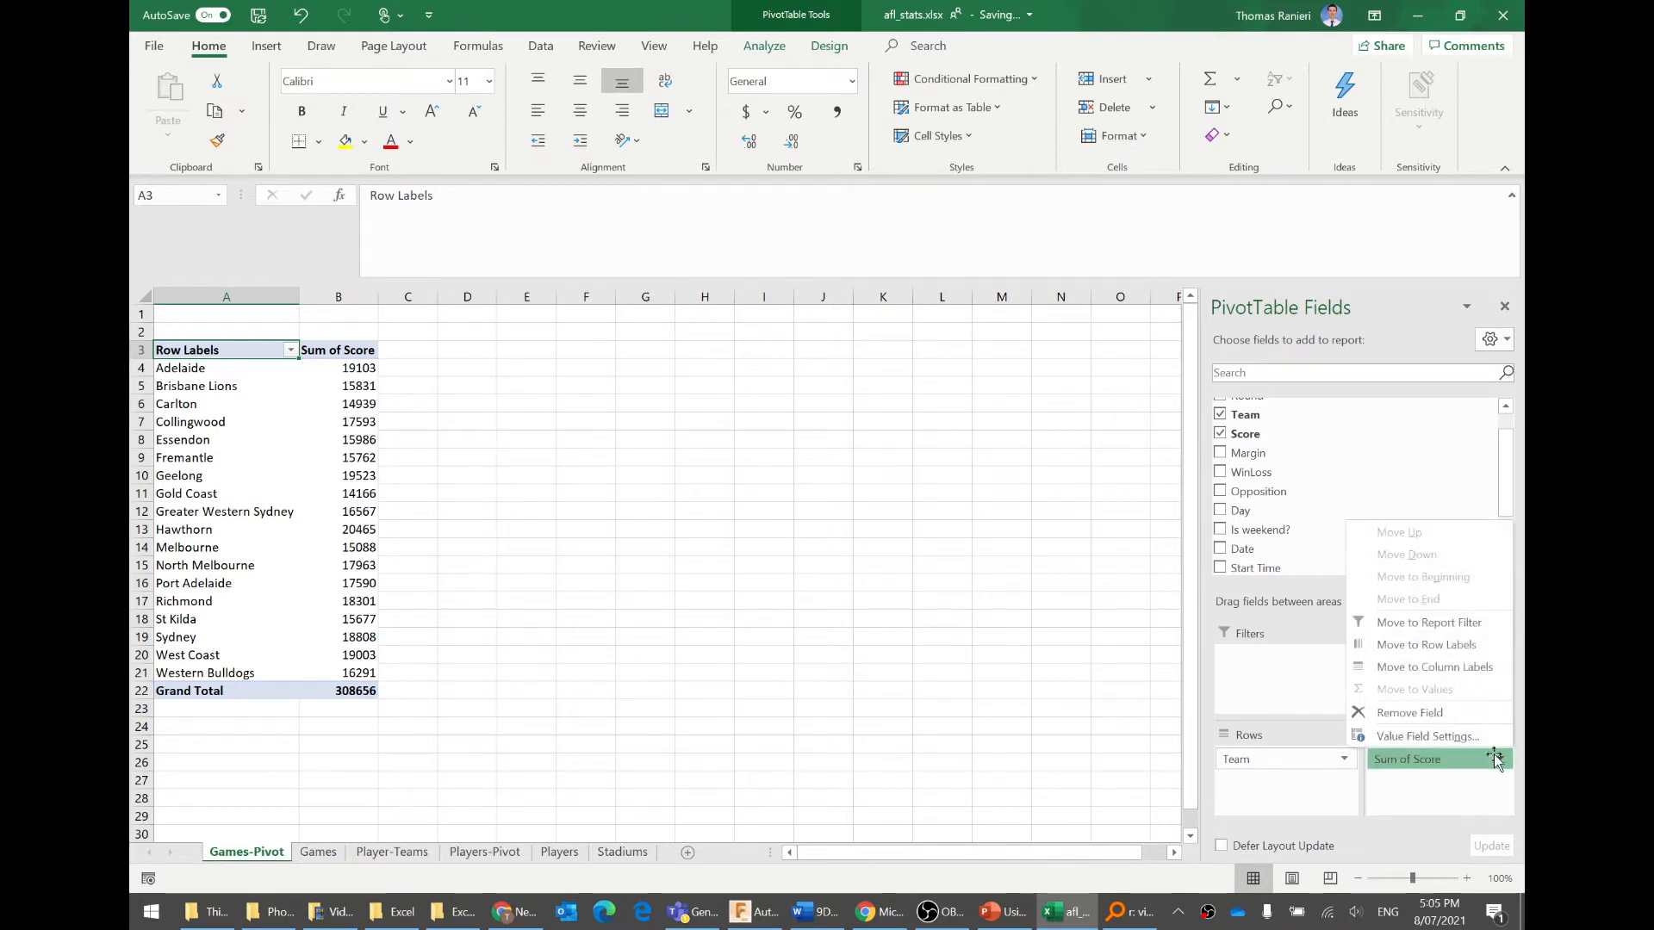
left_click(1491, 741)
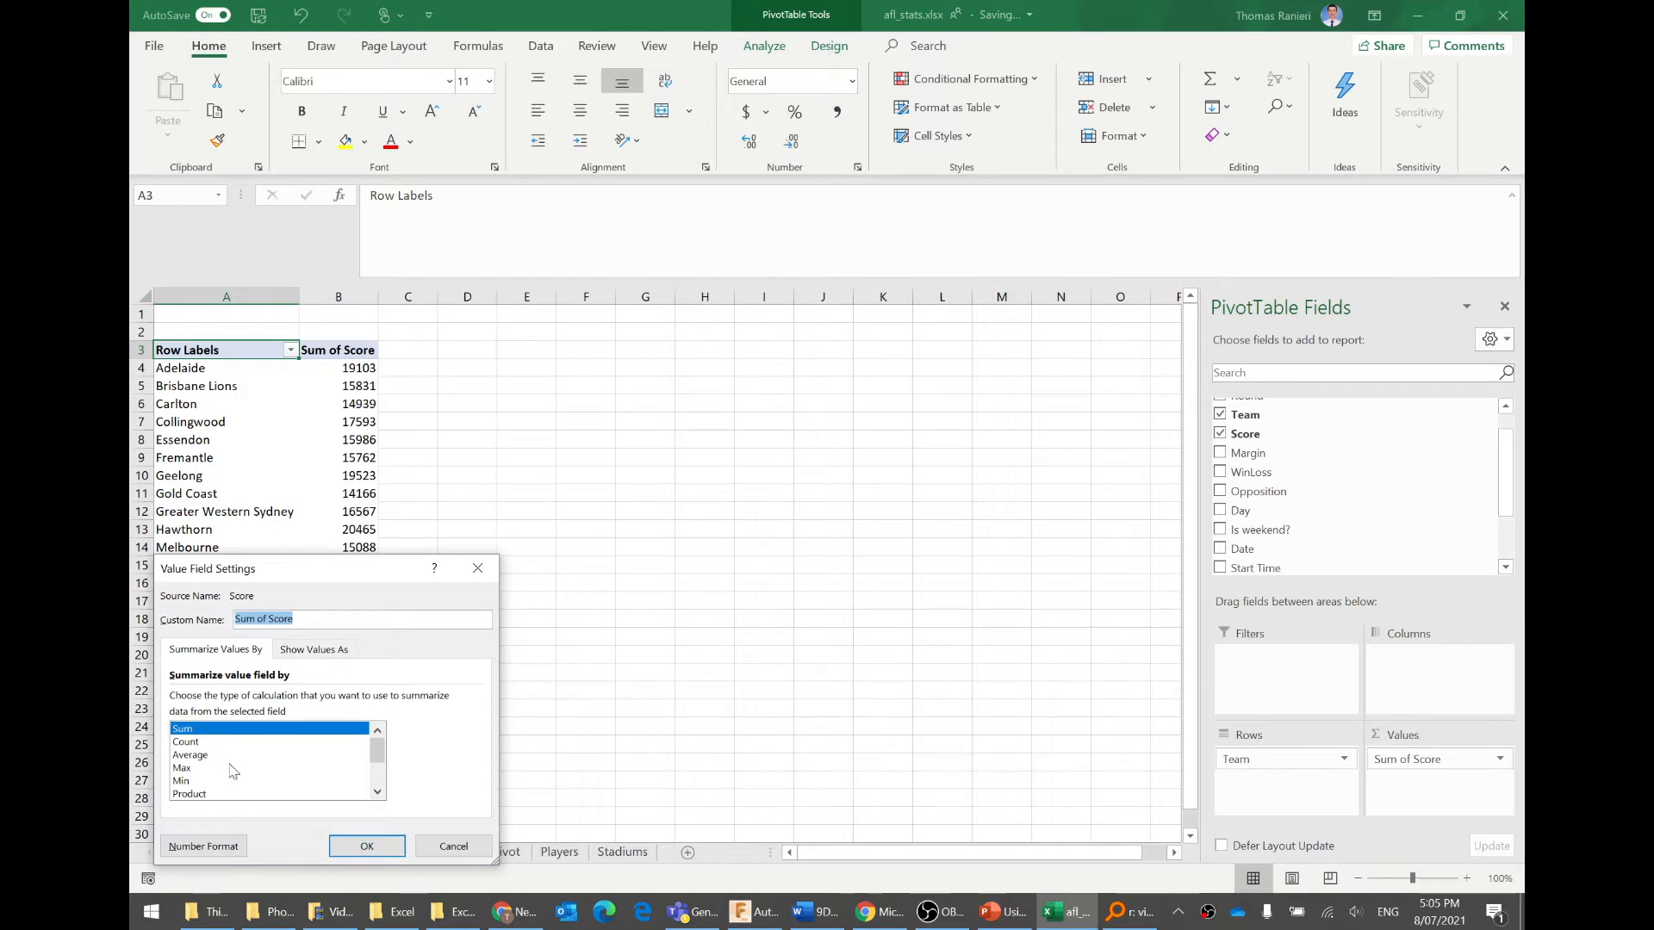
left_click(222, 756)
left_click(365, 846)
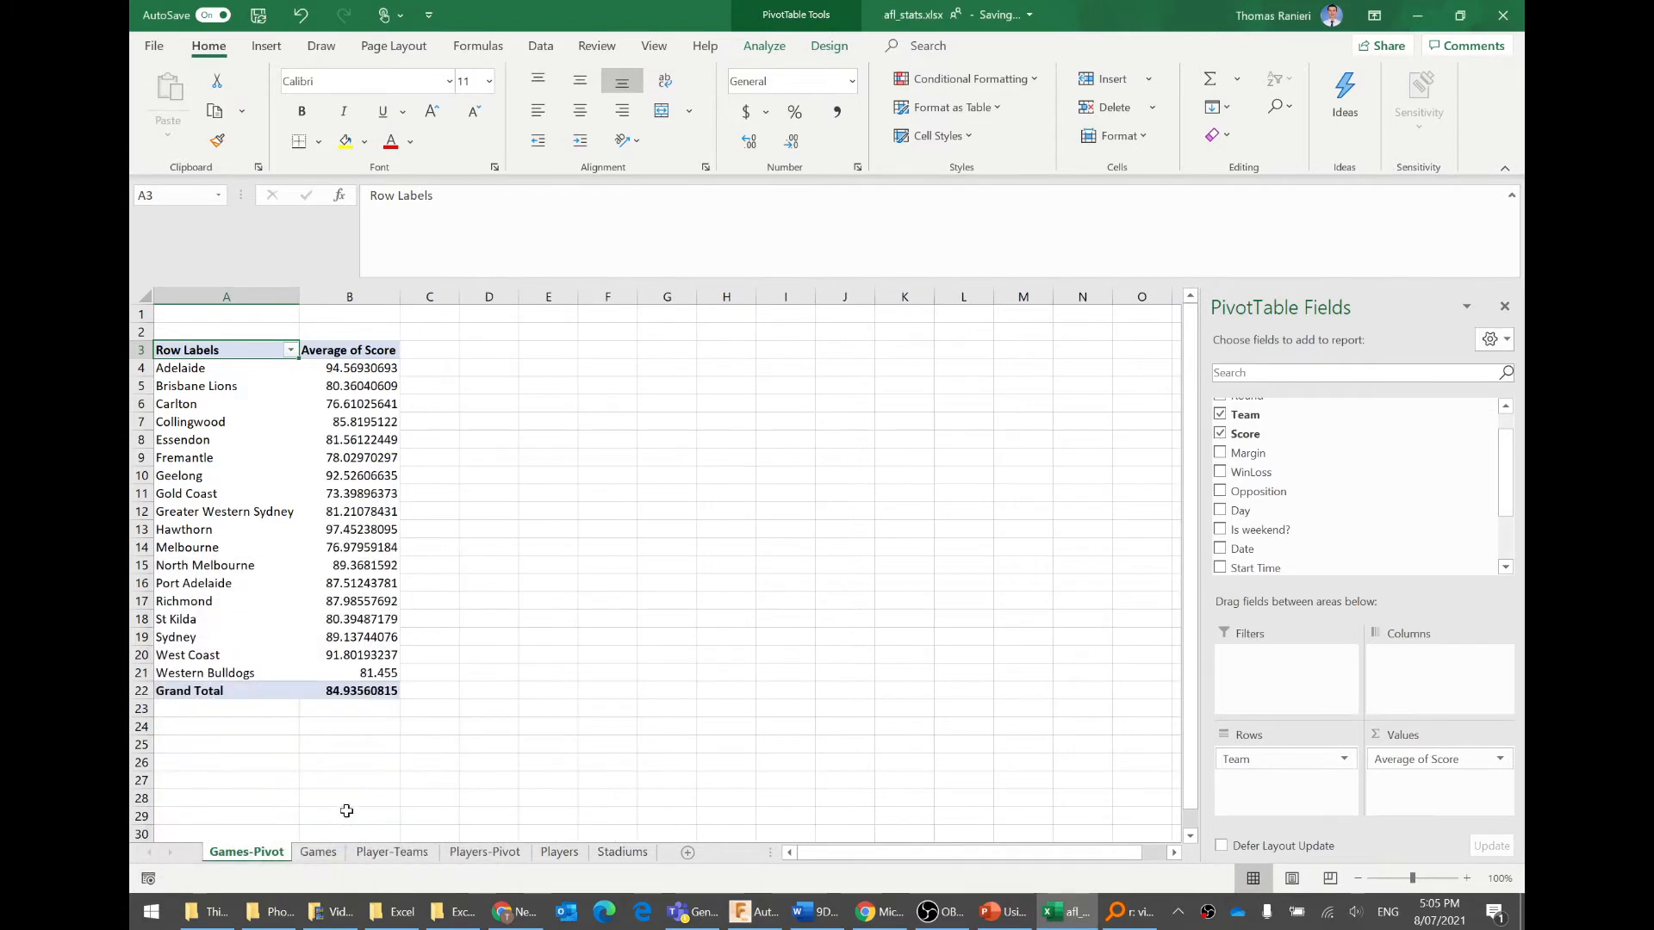
- Compare Adelaide's average score in the PivotTable with the average of its selected scores on the Games sheet
left_click(367, 371)
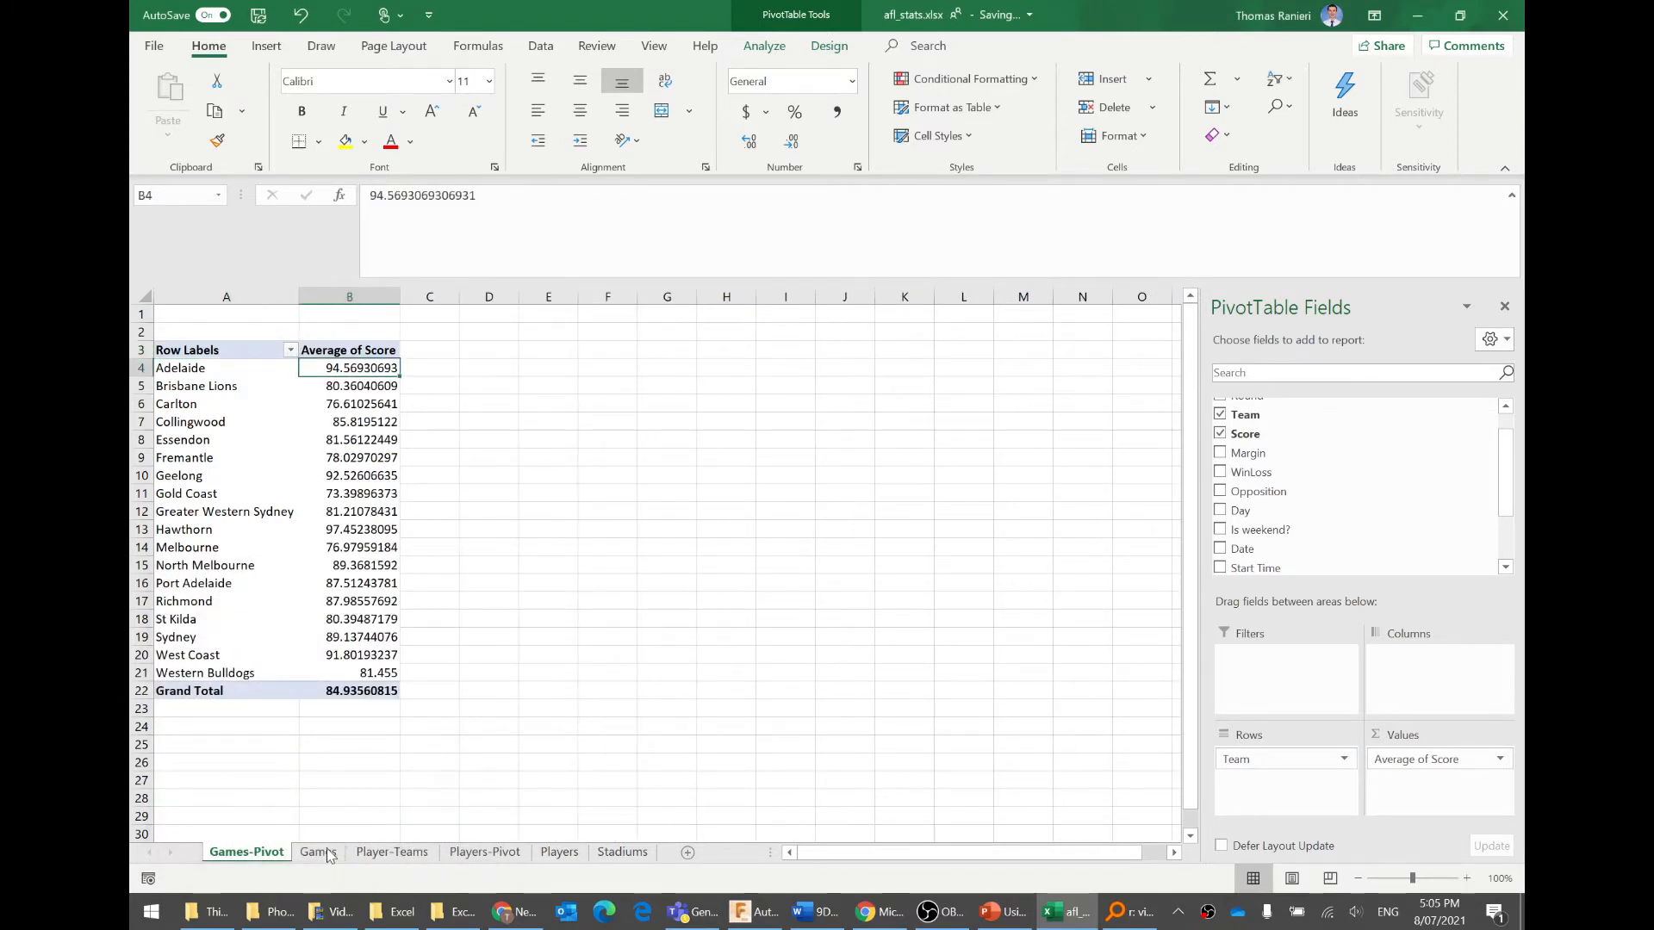
left_click(318, 852)
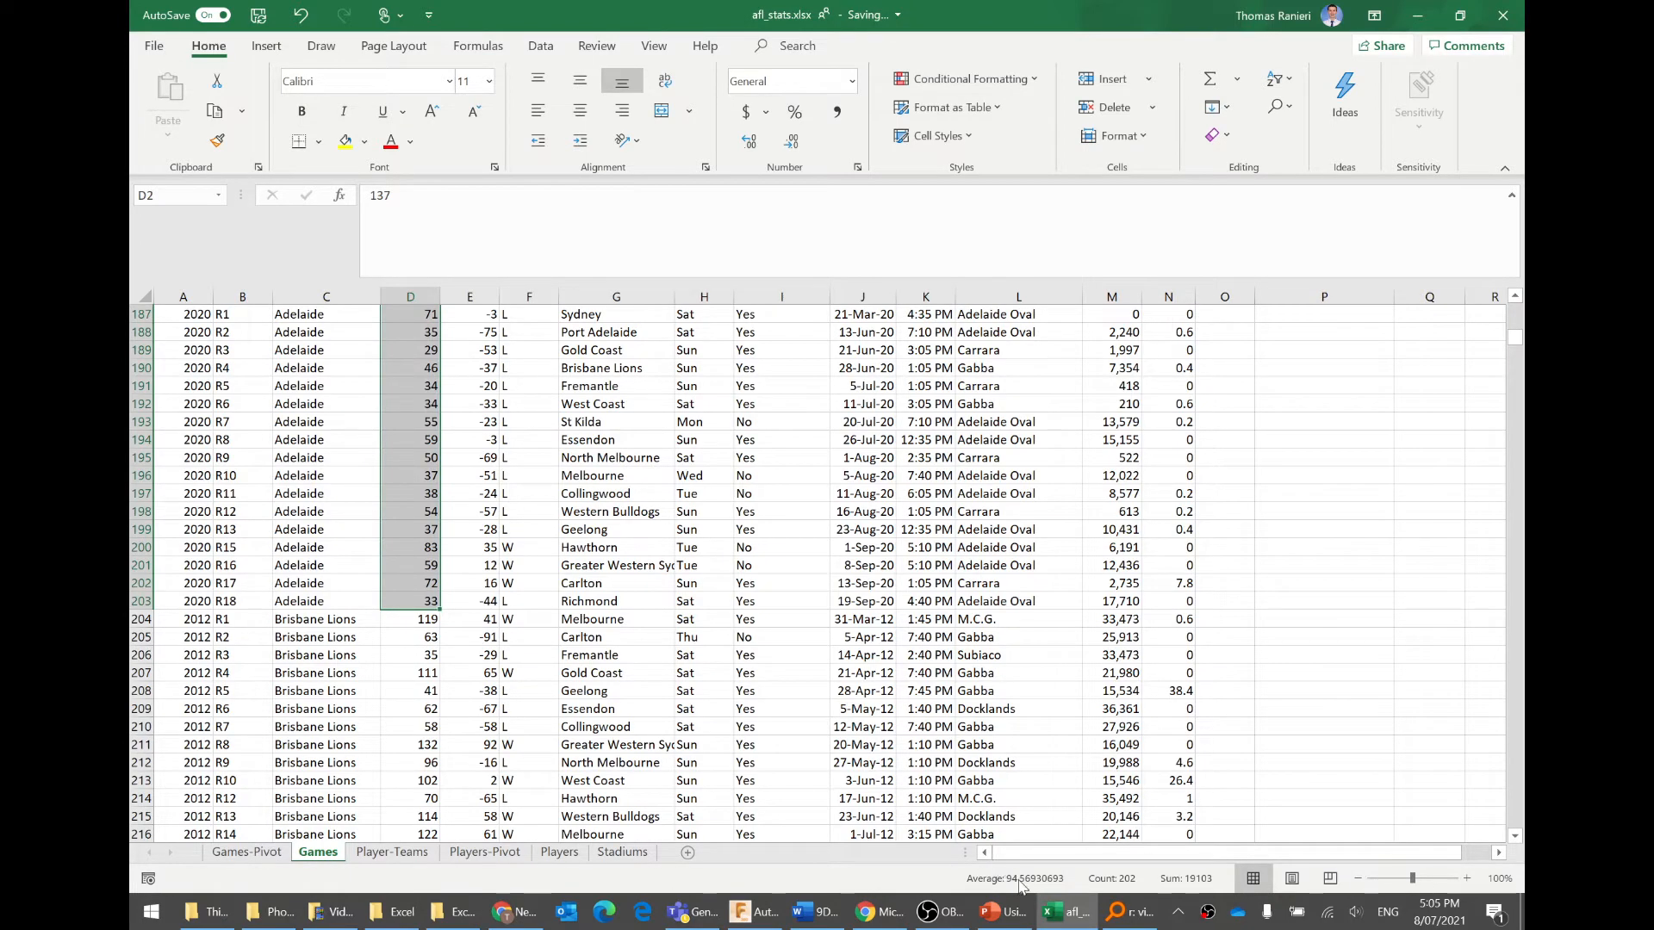
left_click(246, 852)
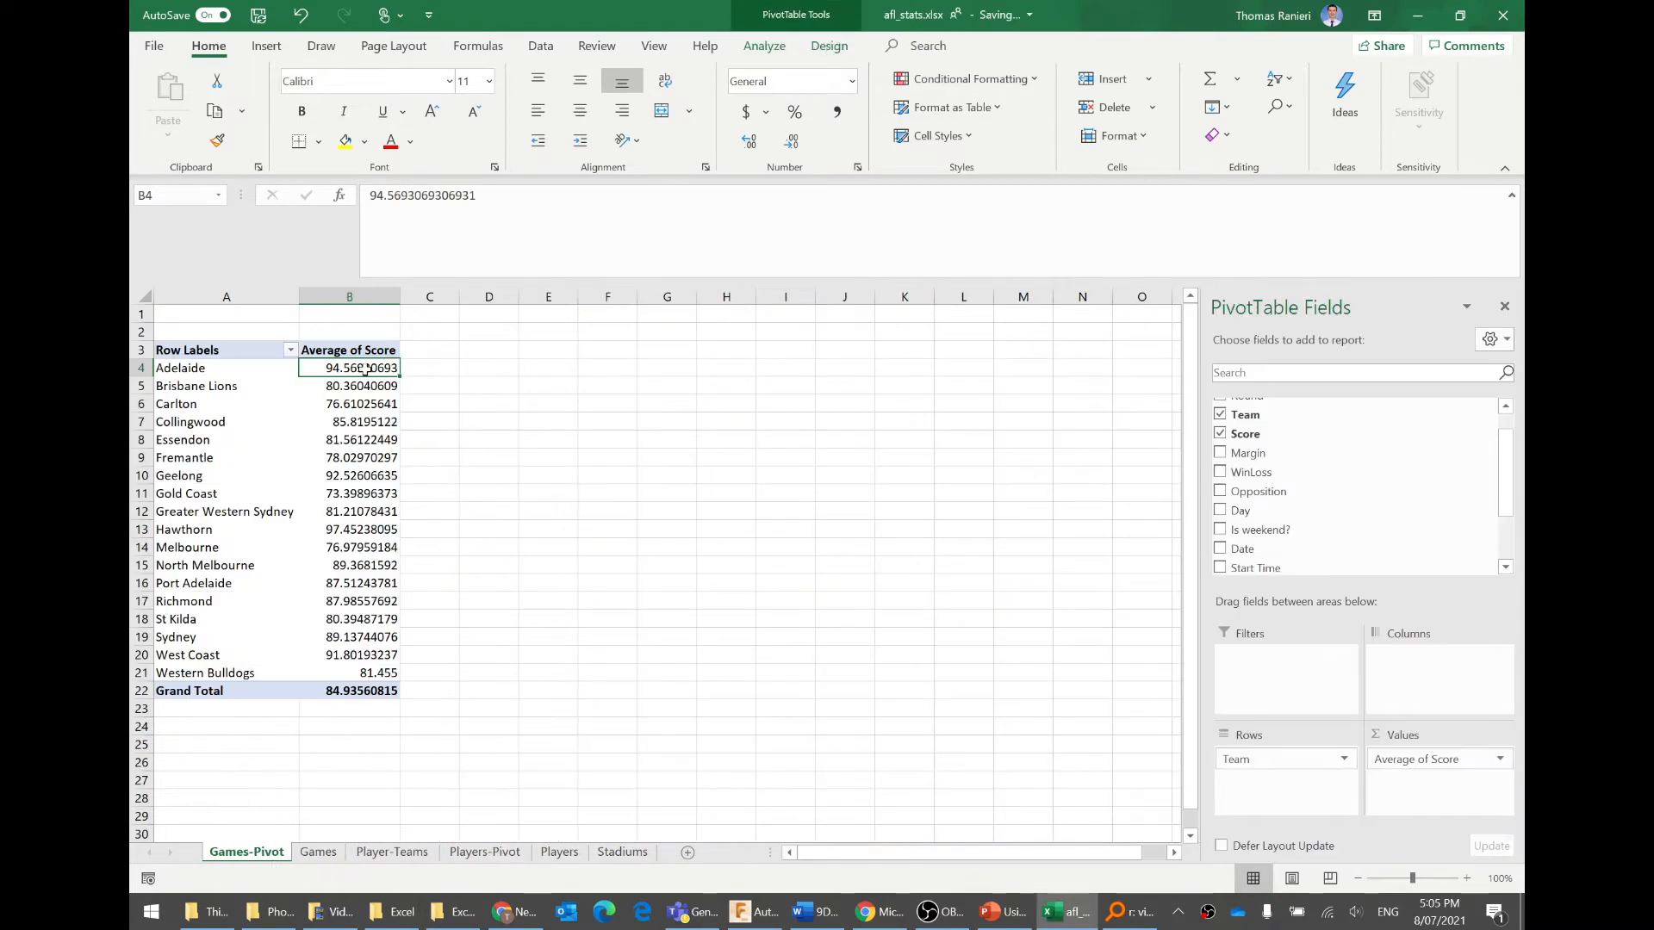
mouse_move(366, 370)
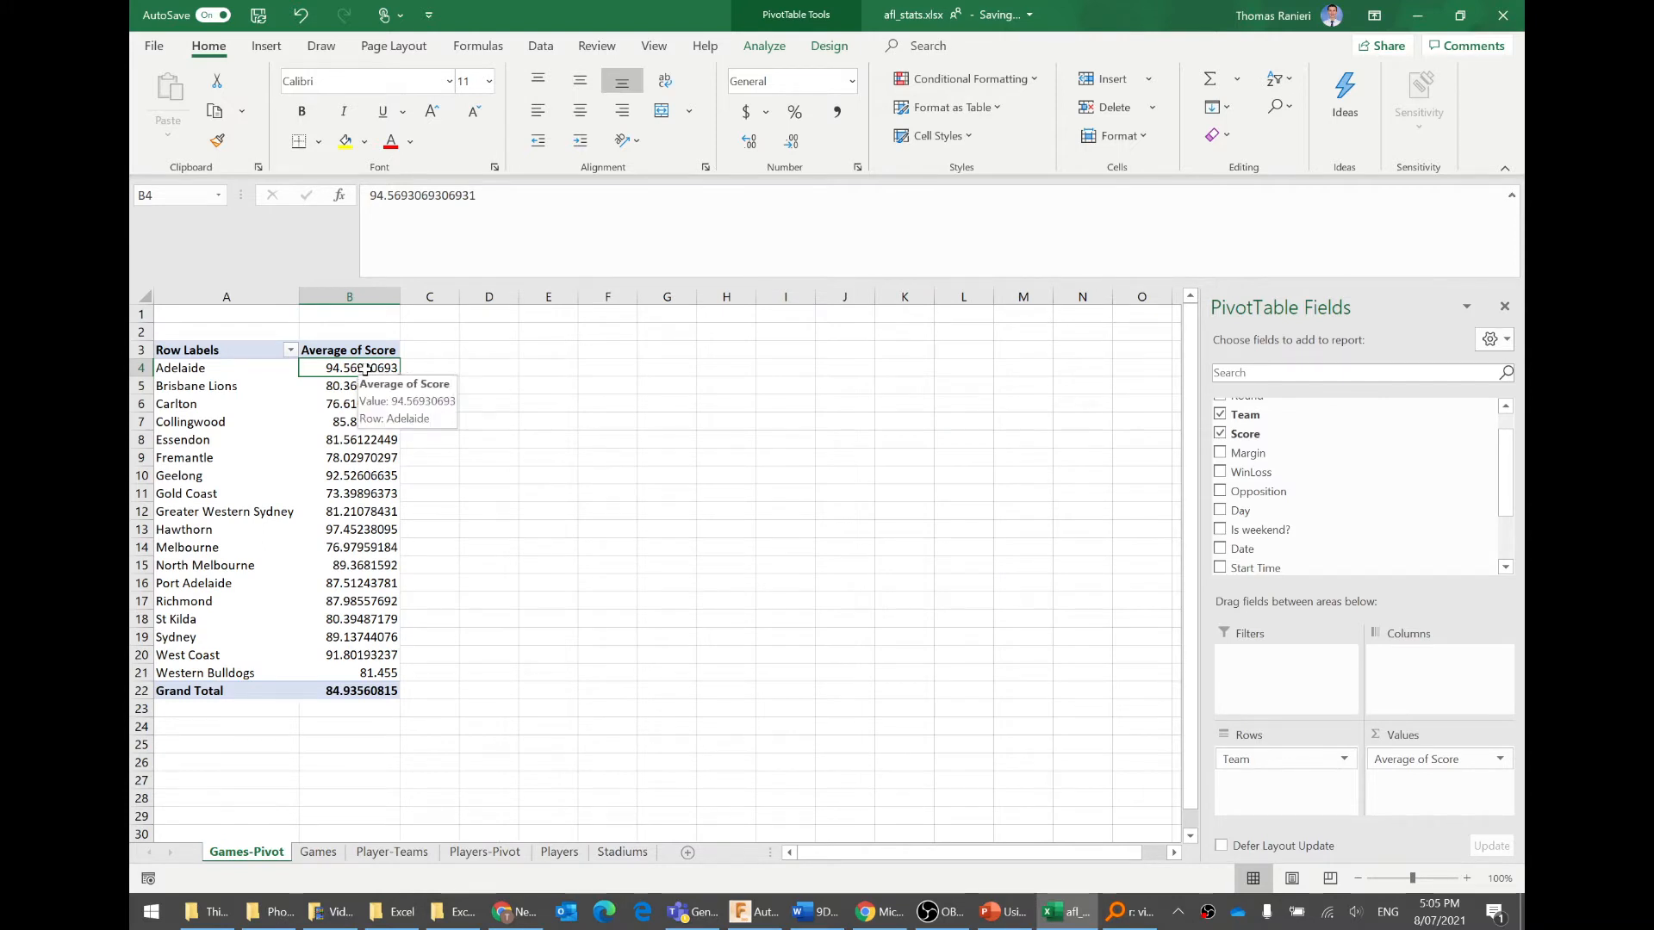
- Format the Average of Score values in B4:B22 to show no decimal places
left_click(361, 690, "shift")
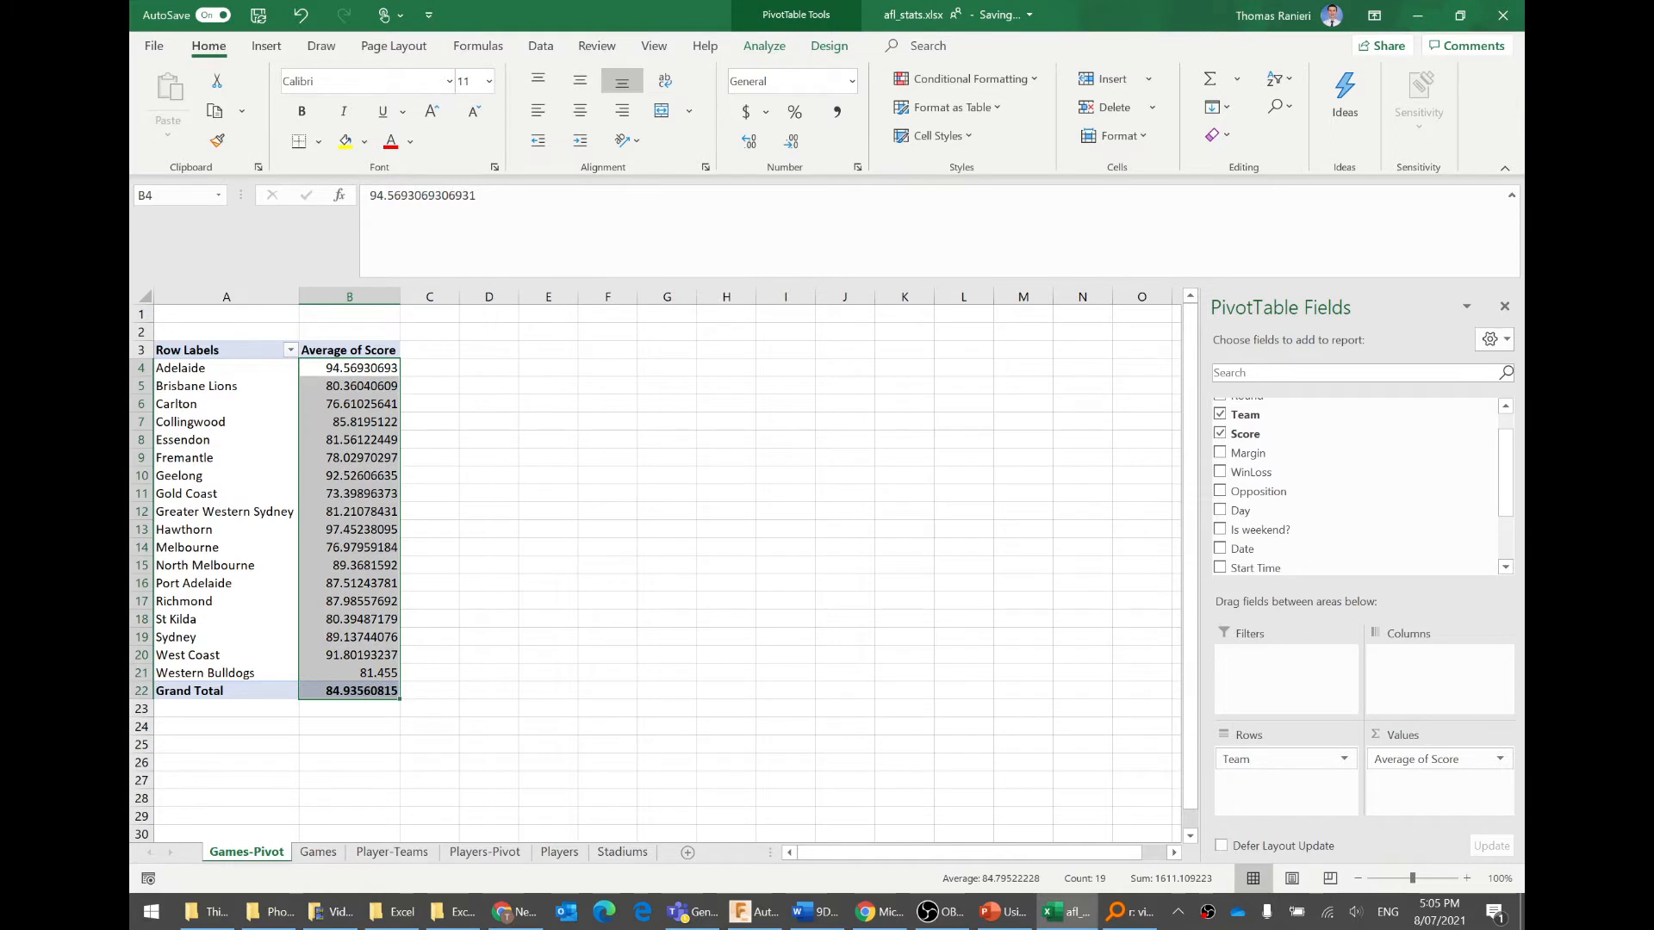
left_click(791, 143)
left_click(791, 143)
left_click(791, 143)
left_click(791, 143)
left_click(791, 143)
left_click(791, 143)
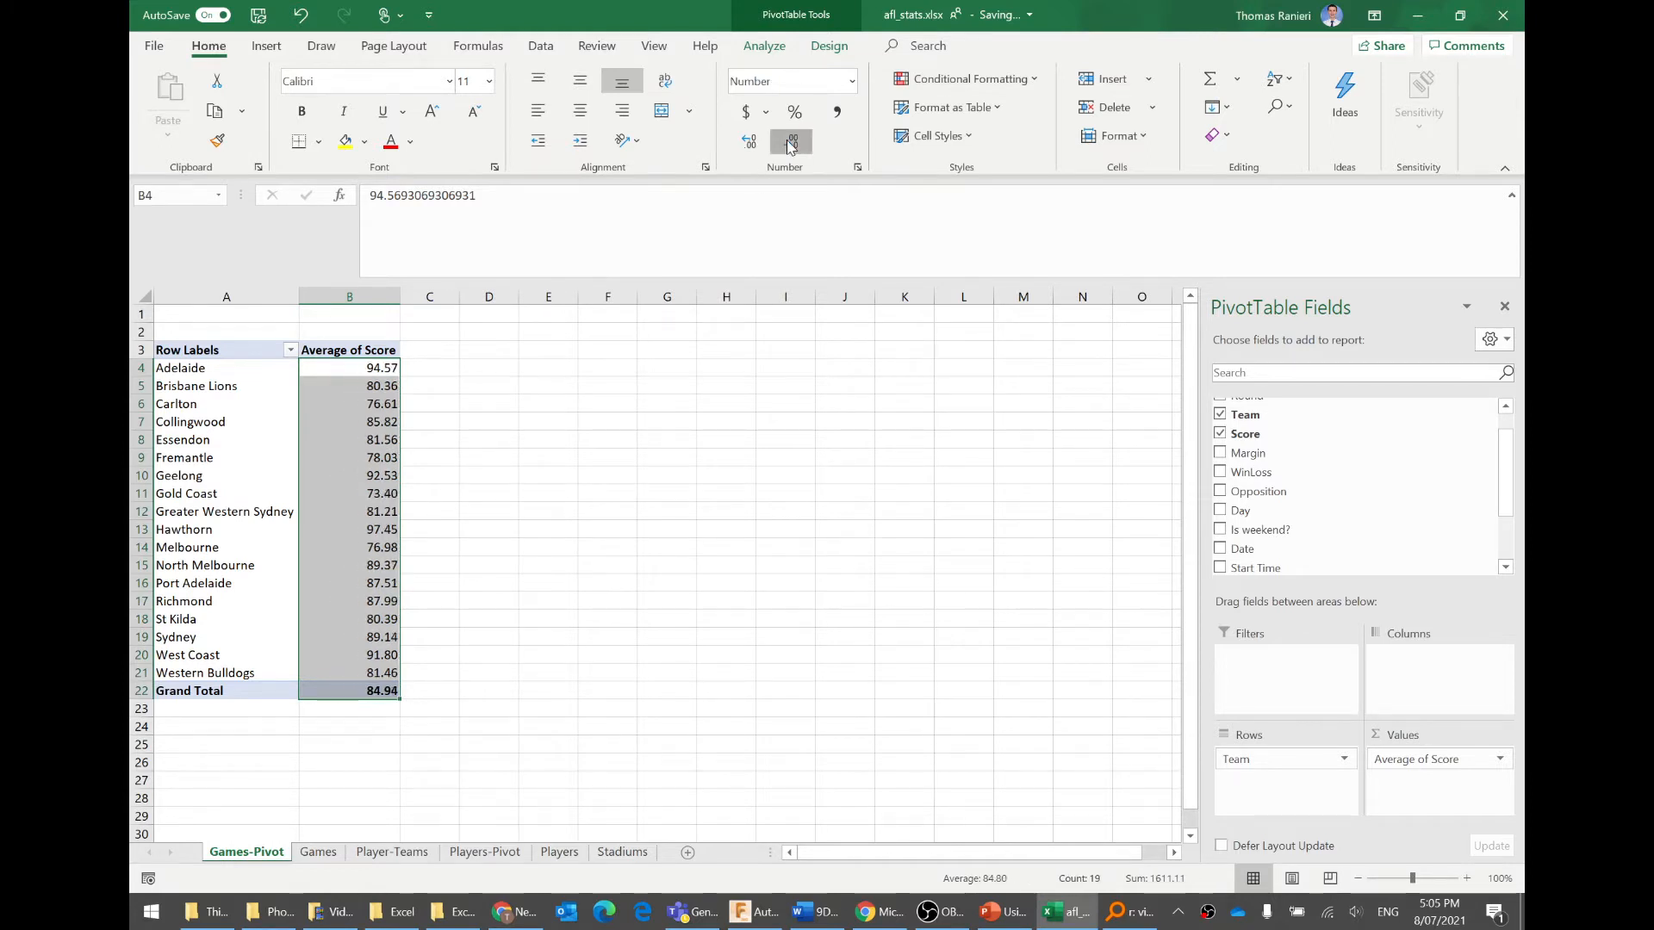
left_click(791, 143)
left_click(791, 143)
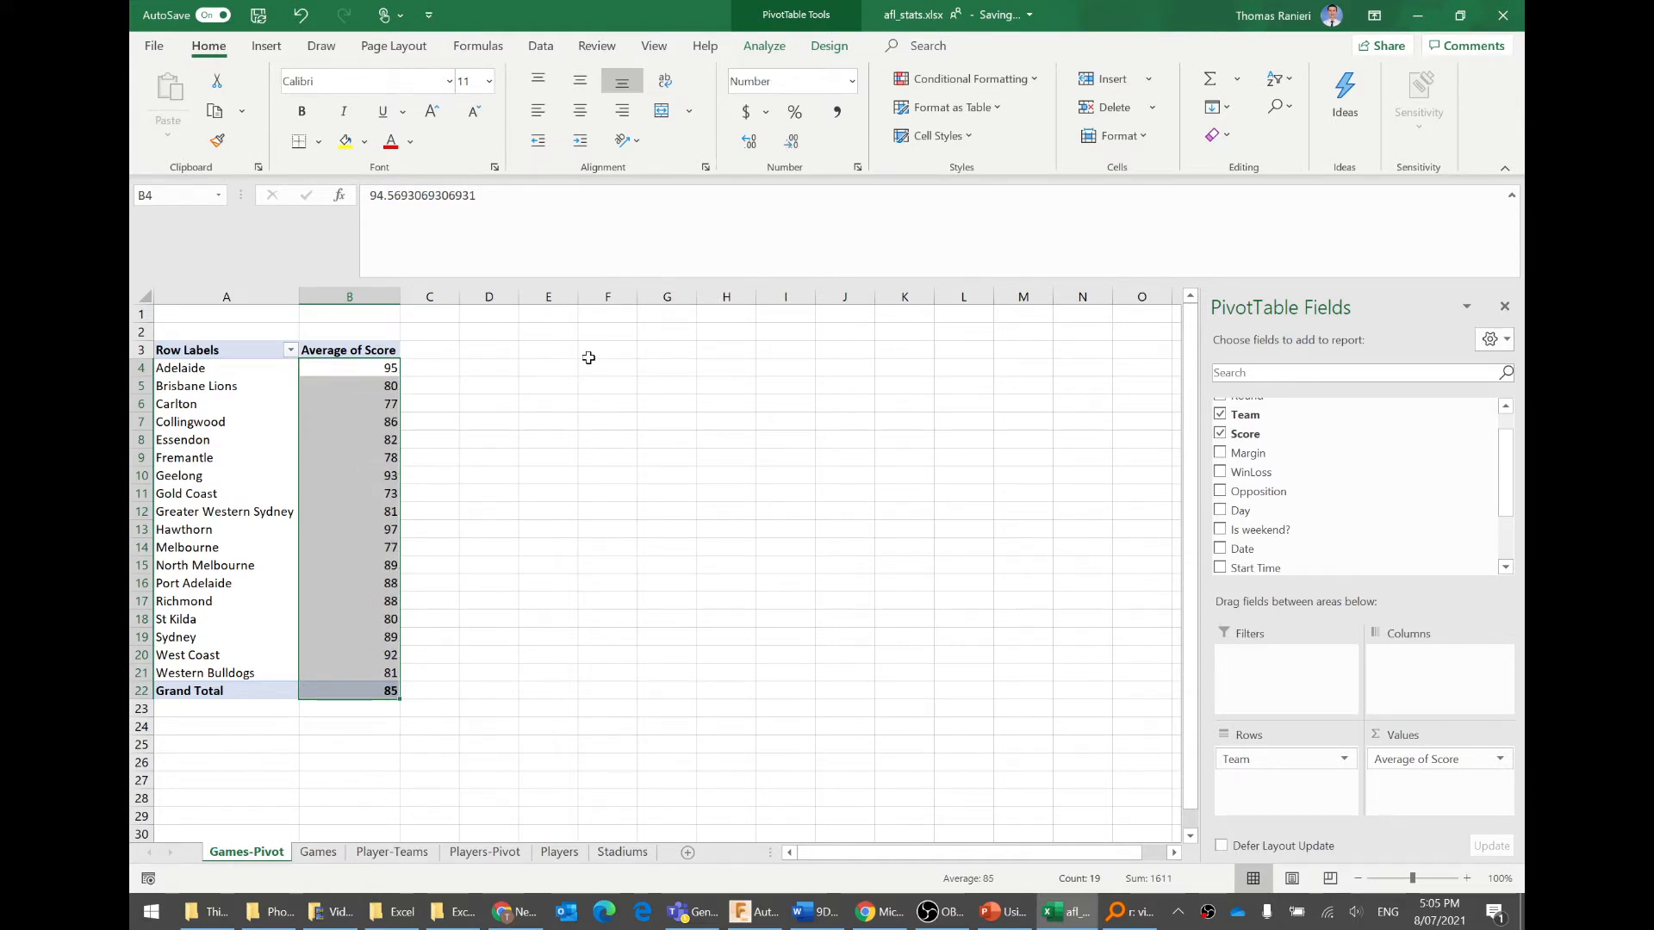
left_click(587, 383)
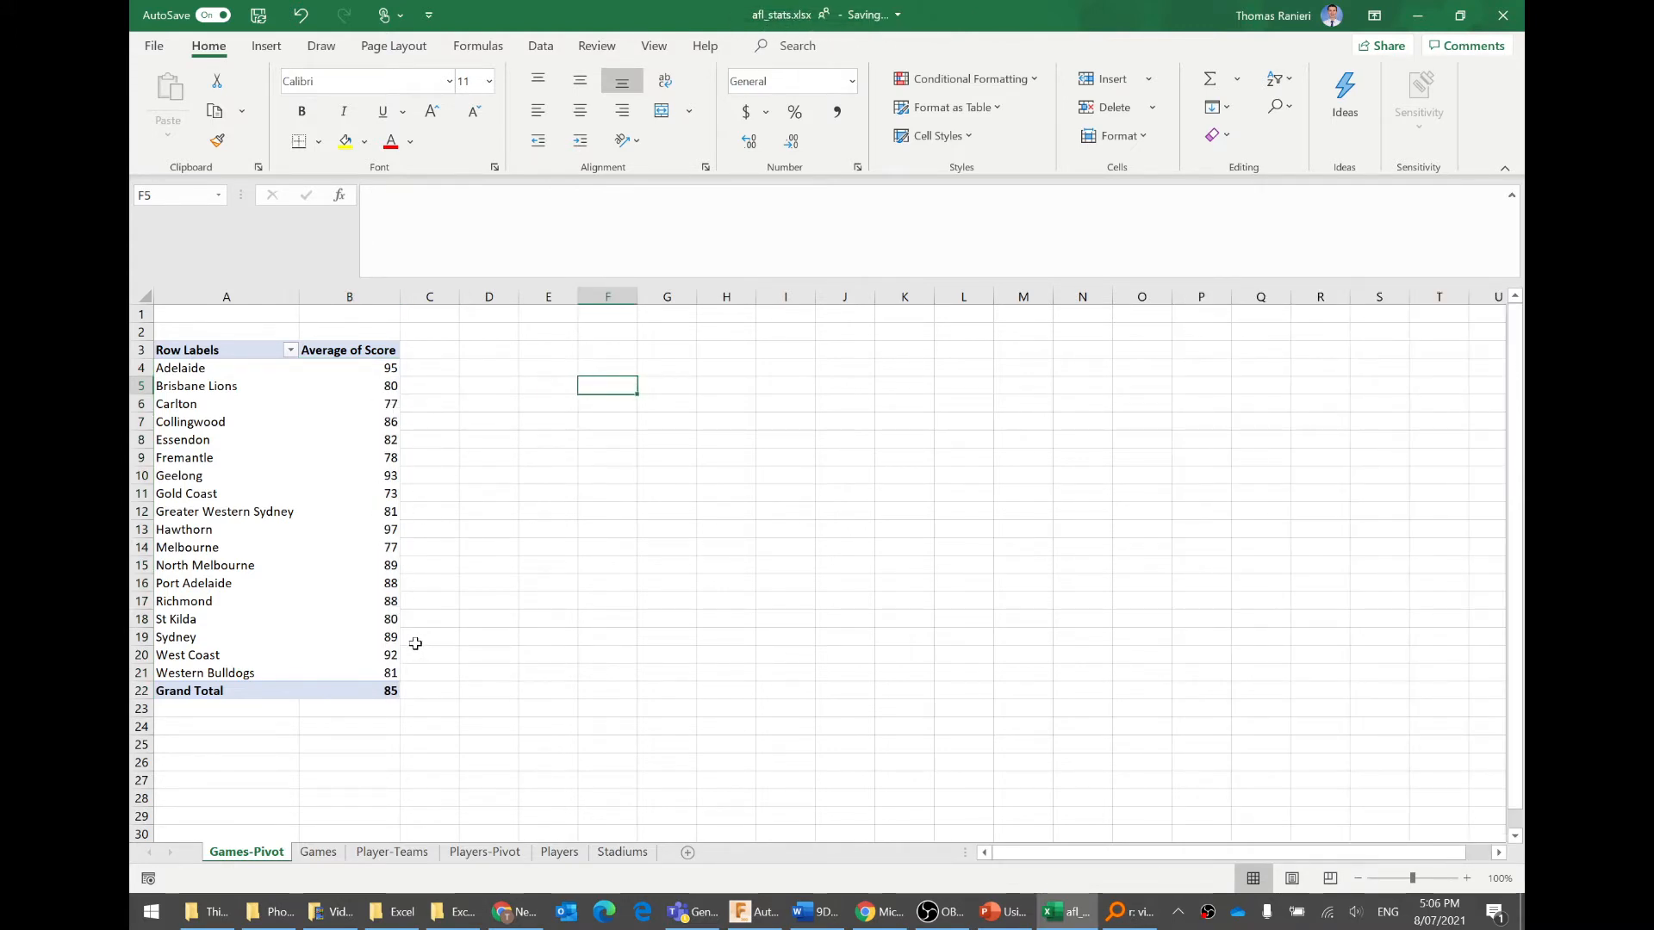
- Sort the teams by Average of Score from largest to smallest and check the highest and lowest averages
right_click(359, 404)
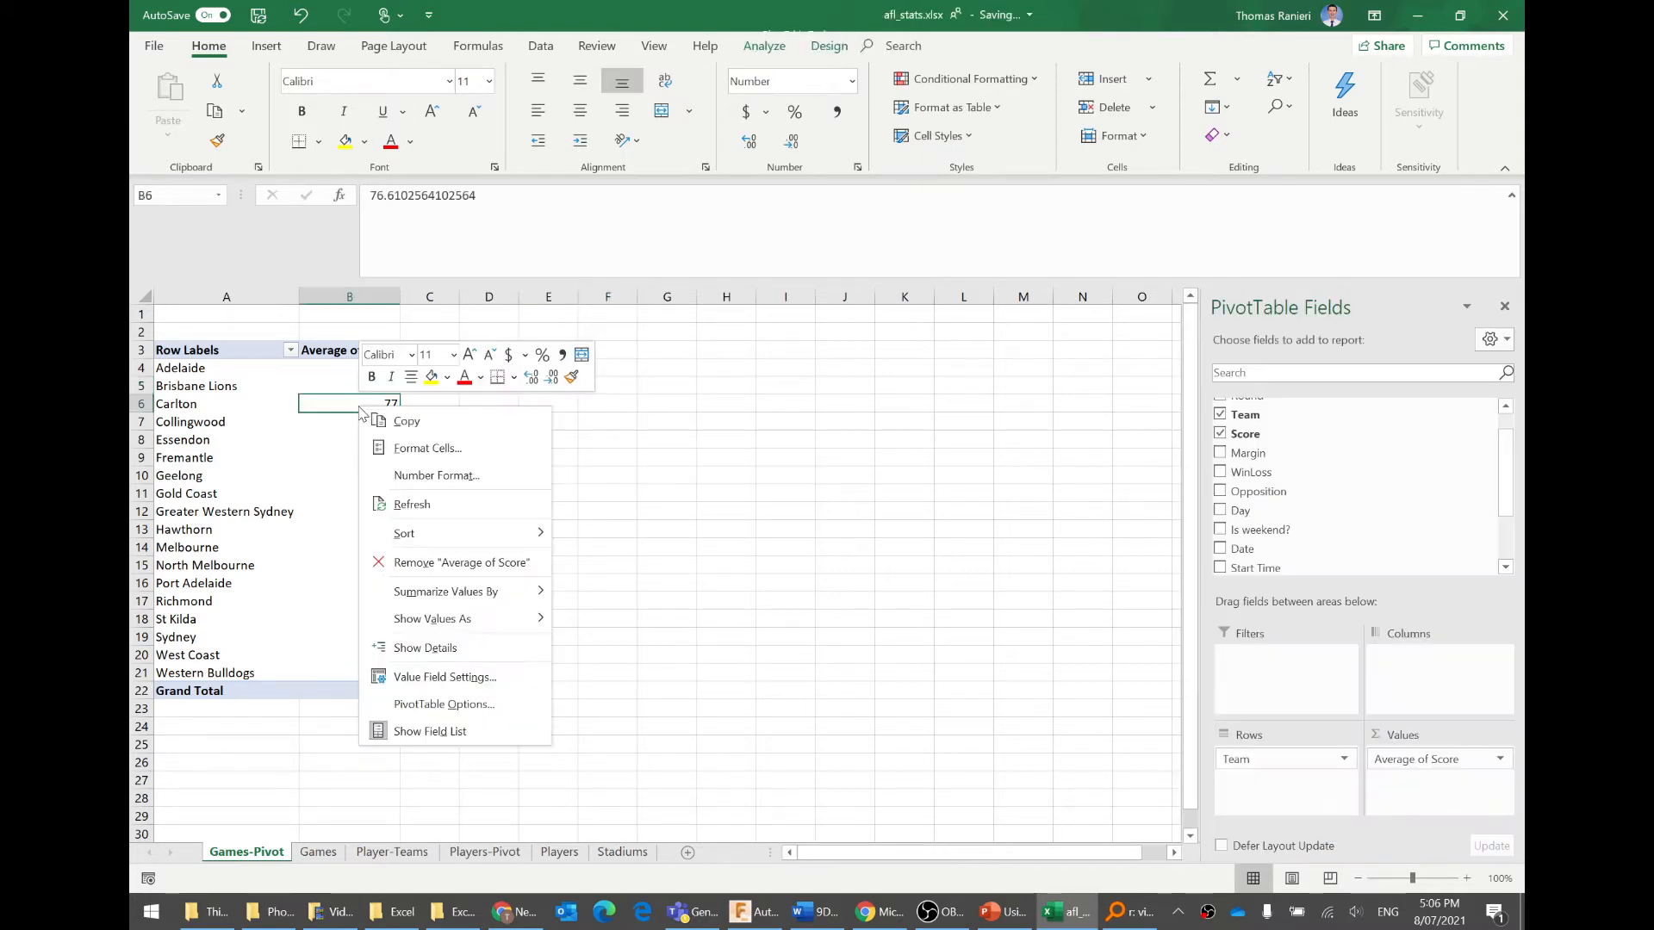
mouse_move(413, 540)
left_click(638, 562)
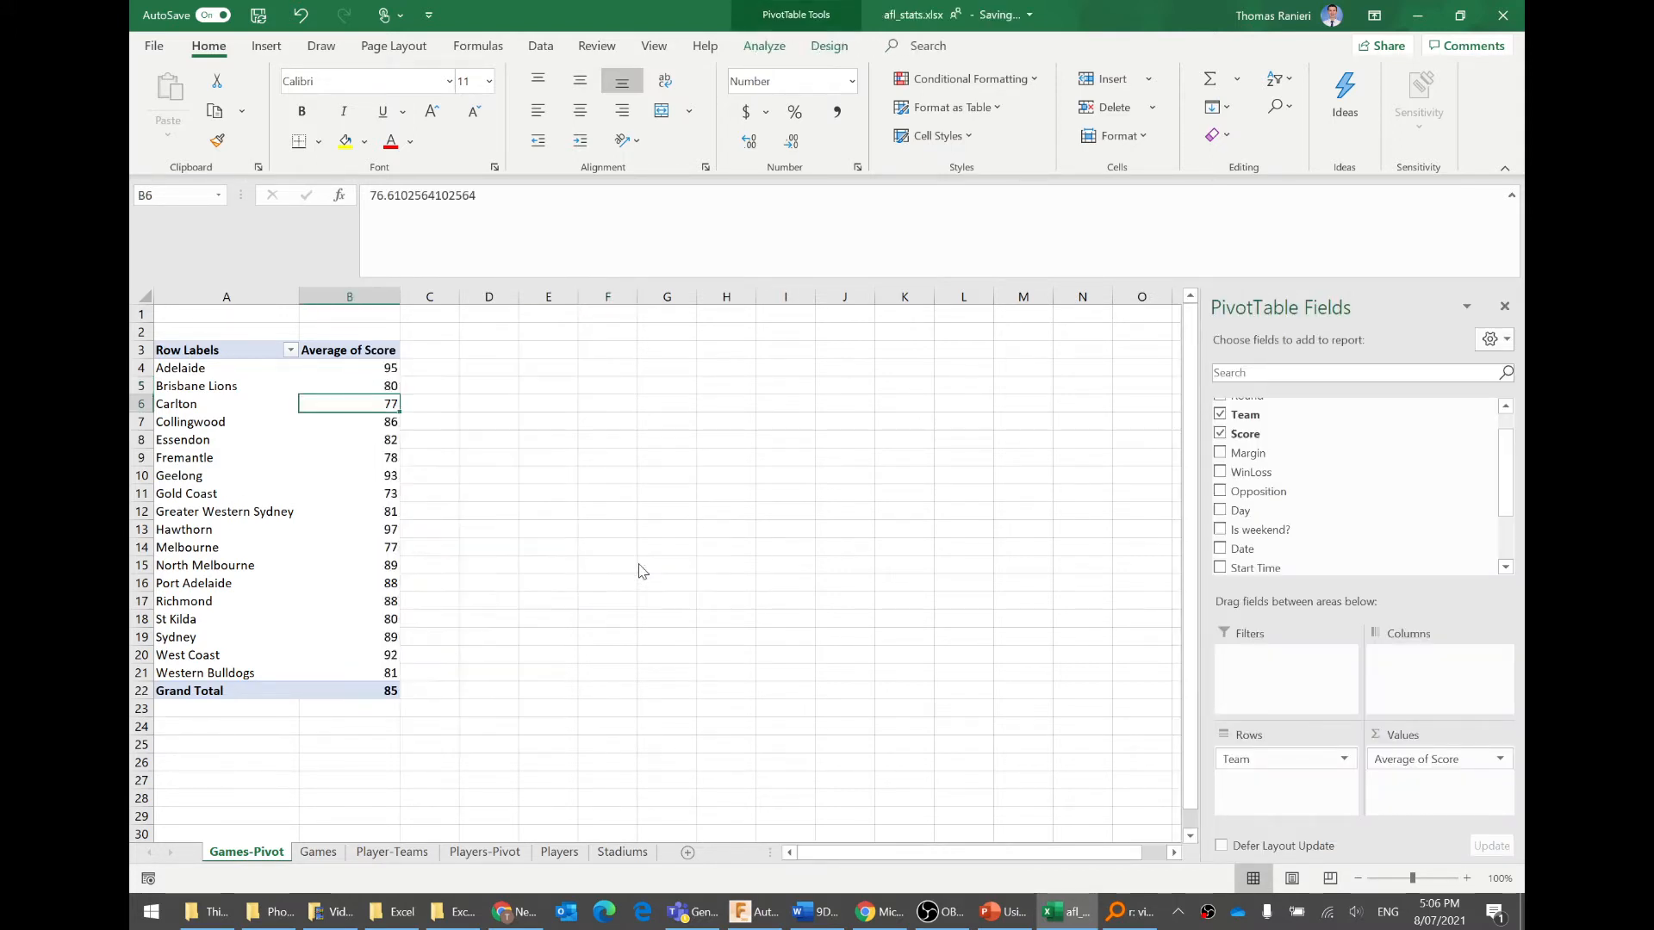
left_click(364, 368)
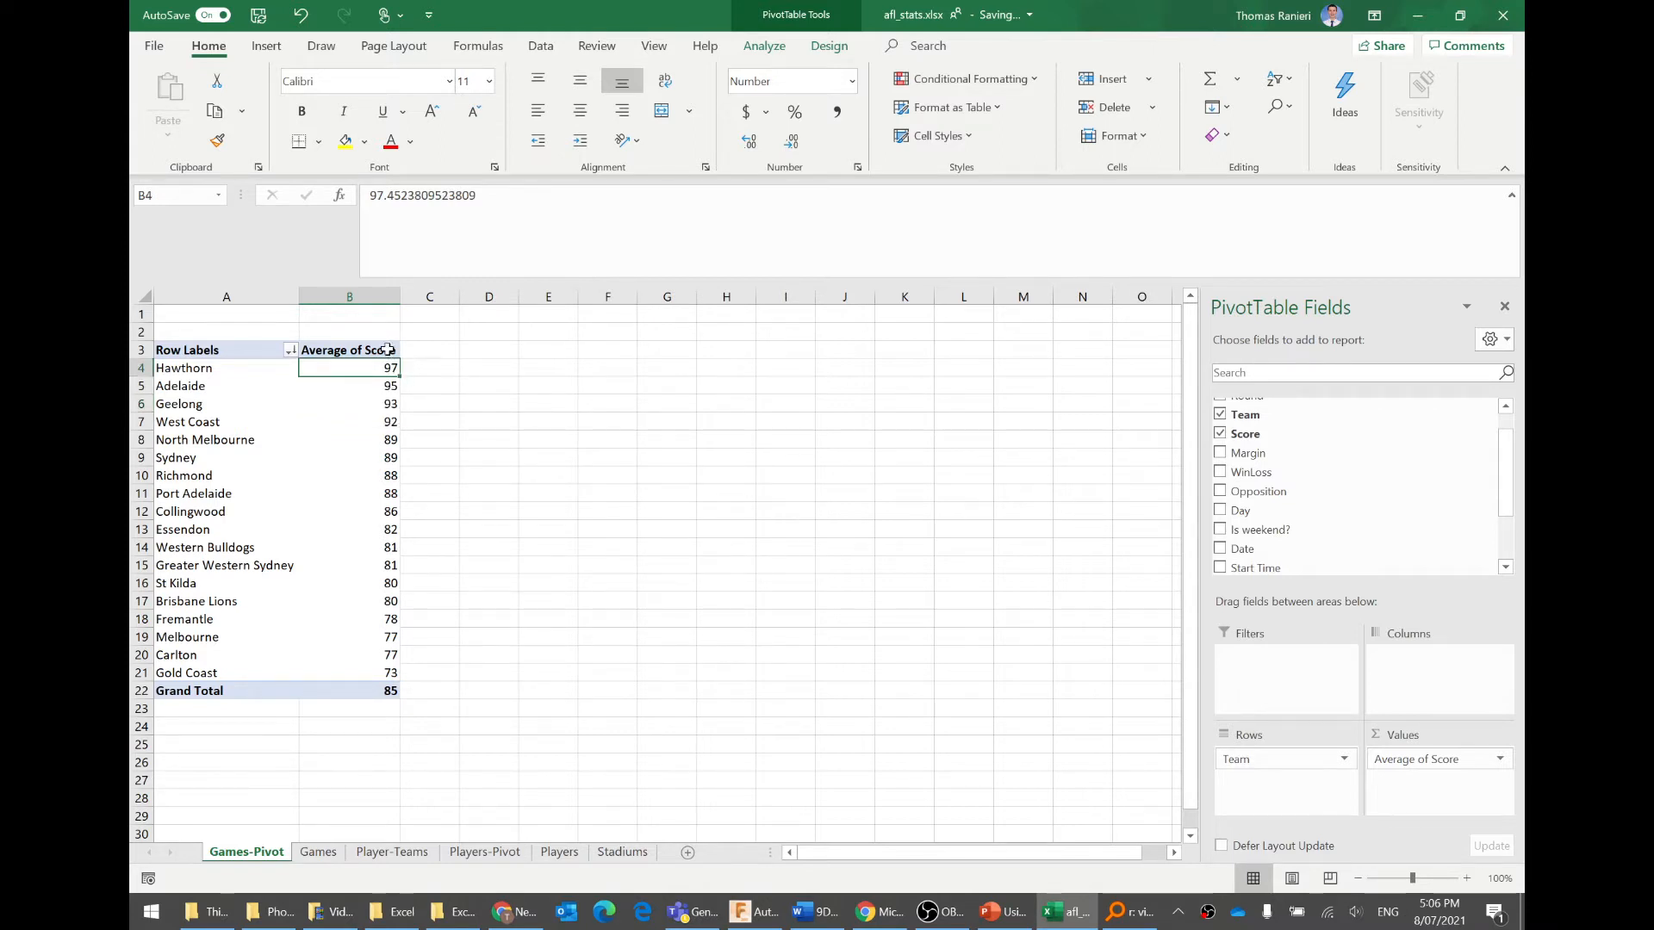
left_click(377, 676)
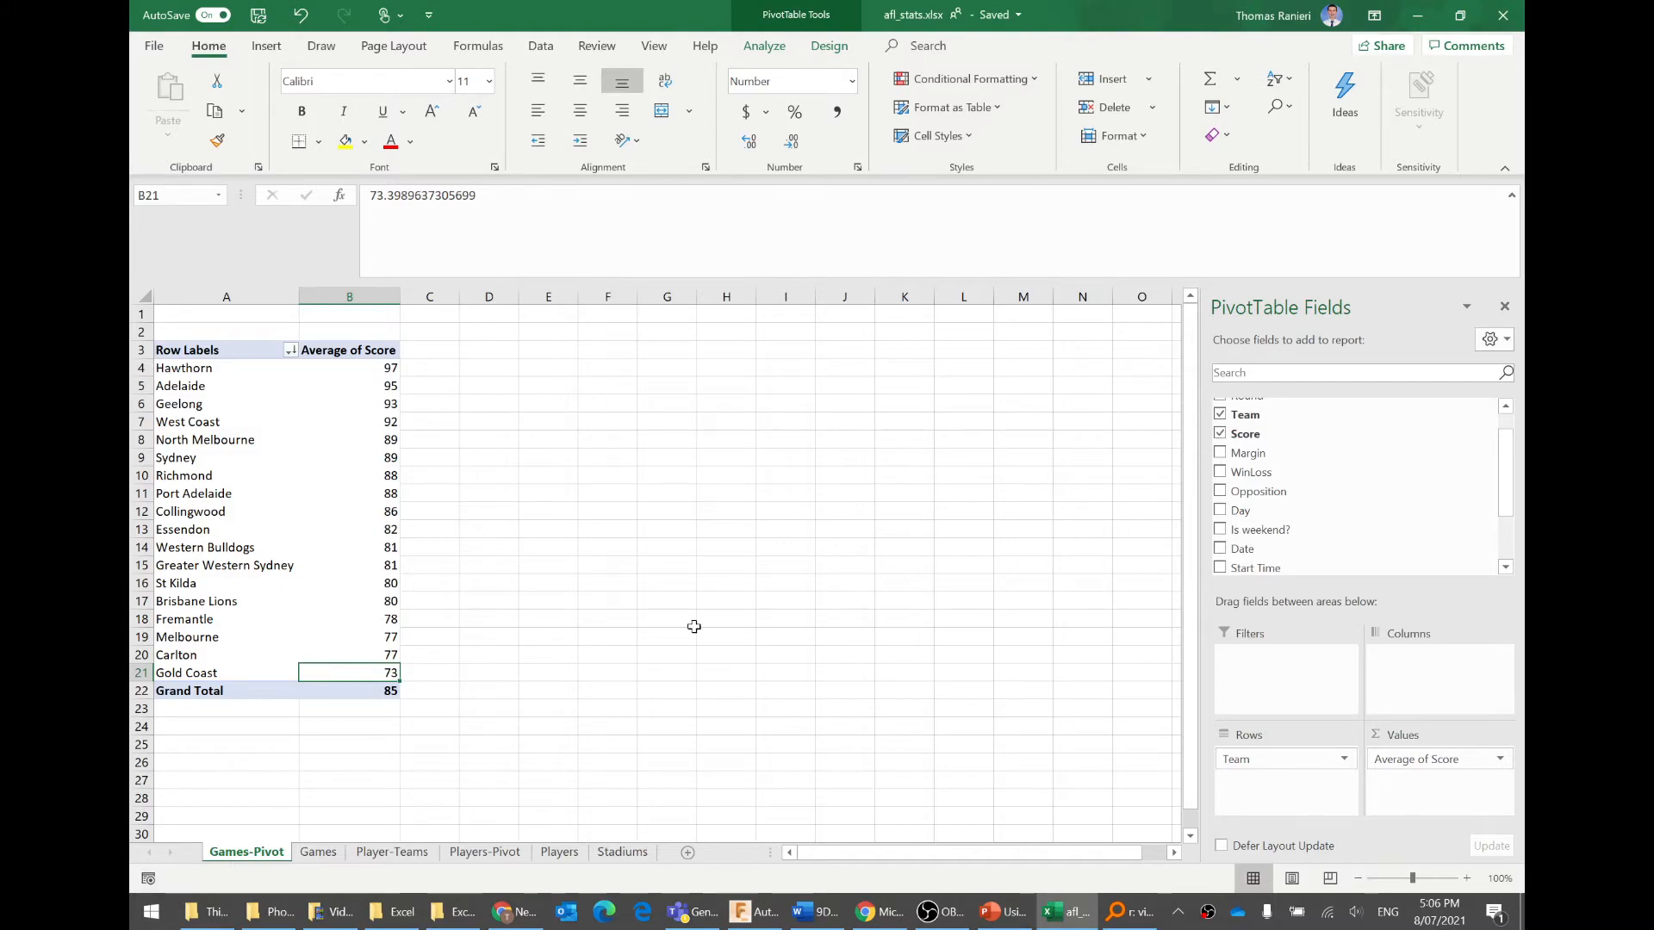
- Review the yearly match records on the Games sheet and add the Year field to the columns of the Games-Pivot table
left_click(318, 854)
scroll(251, 600, "up", 20)
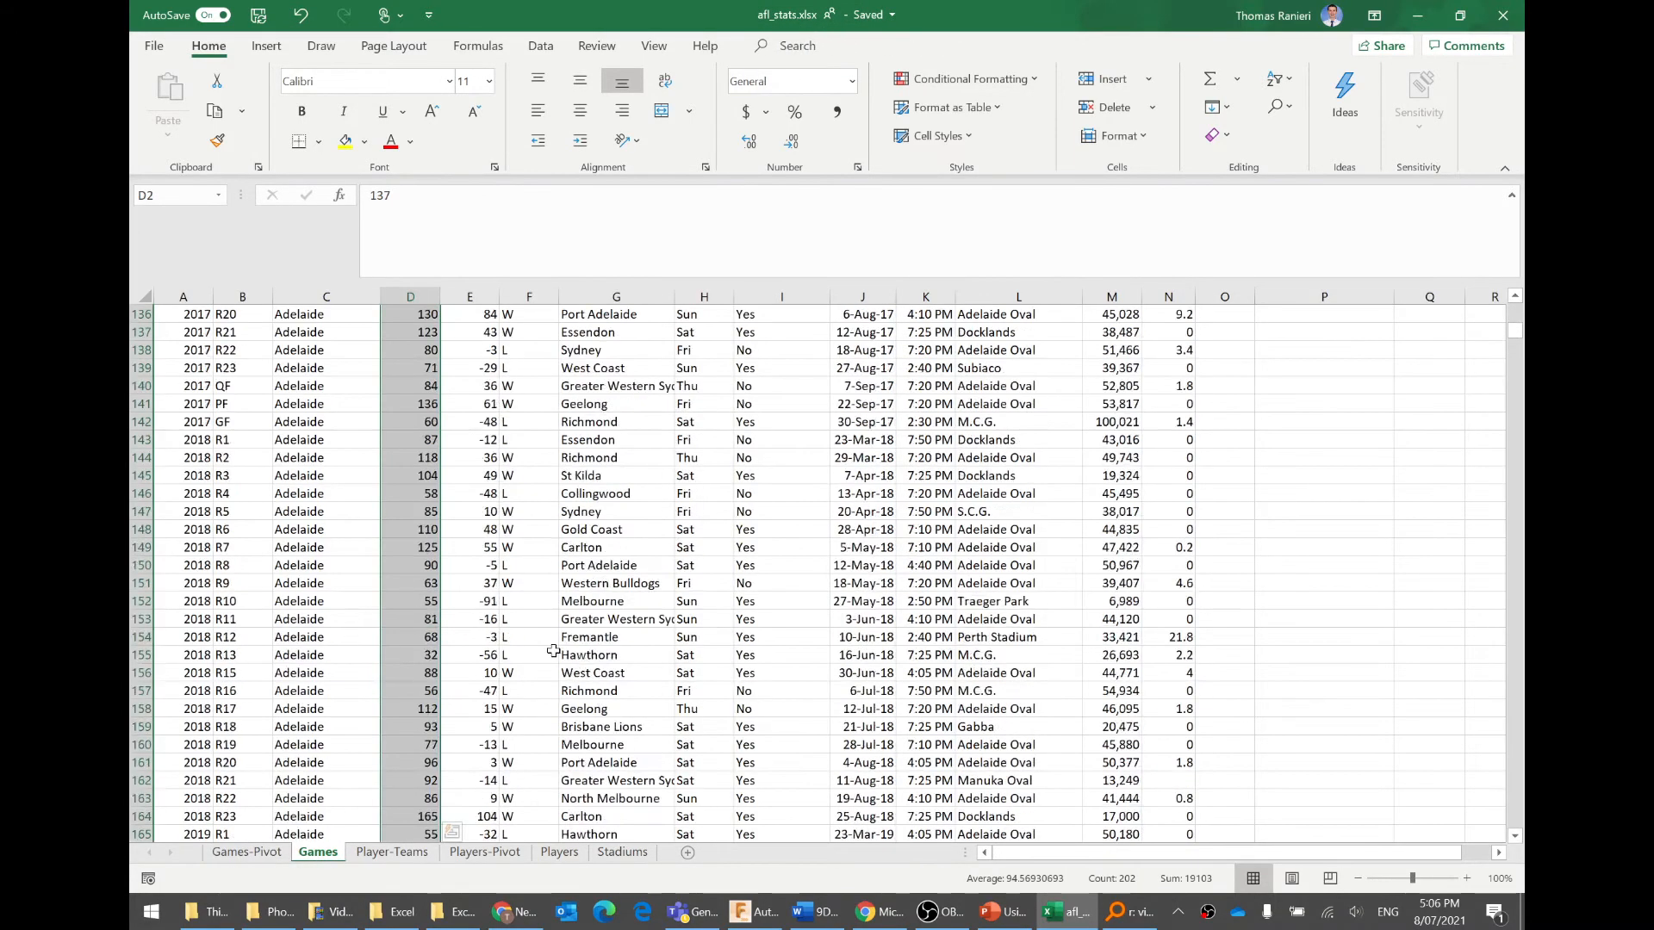
scroll(250, 600, "up", 8)
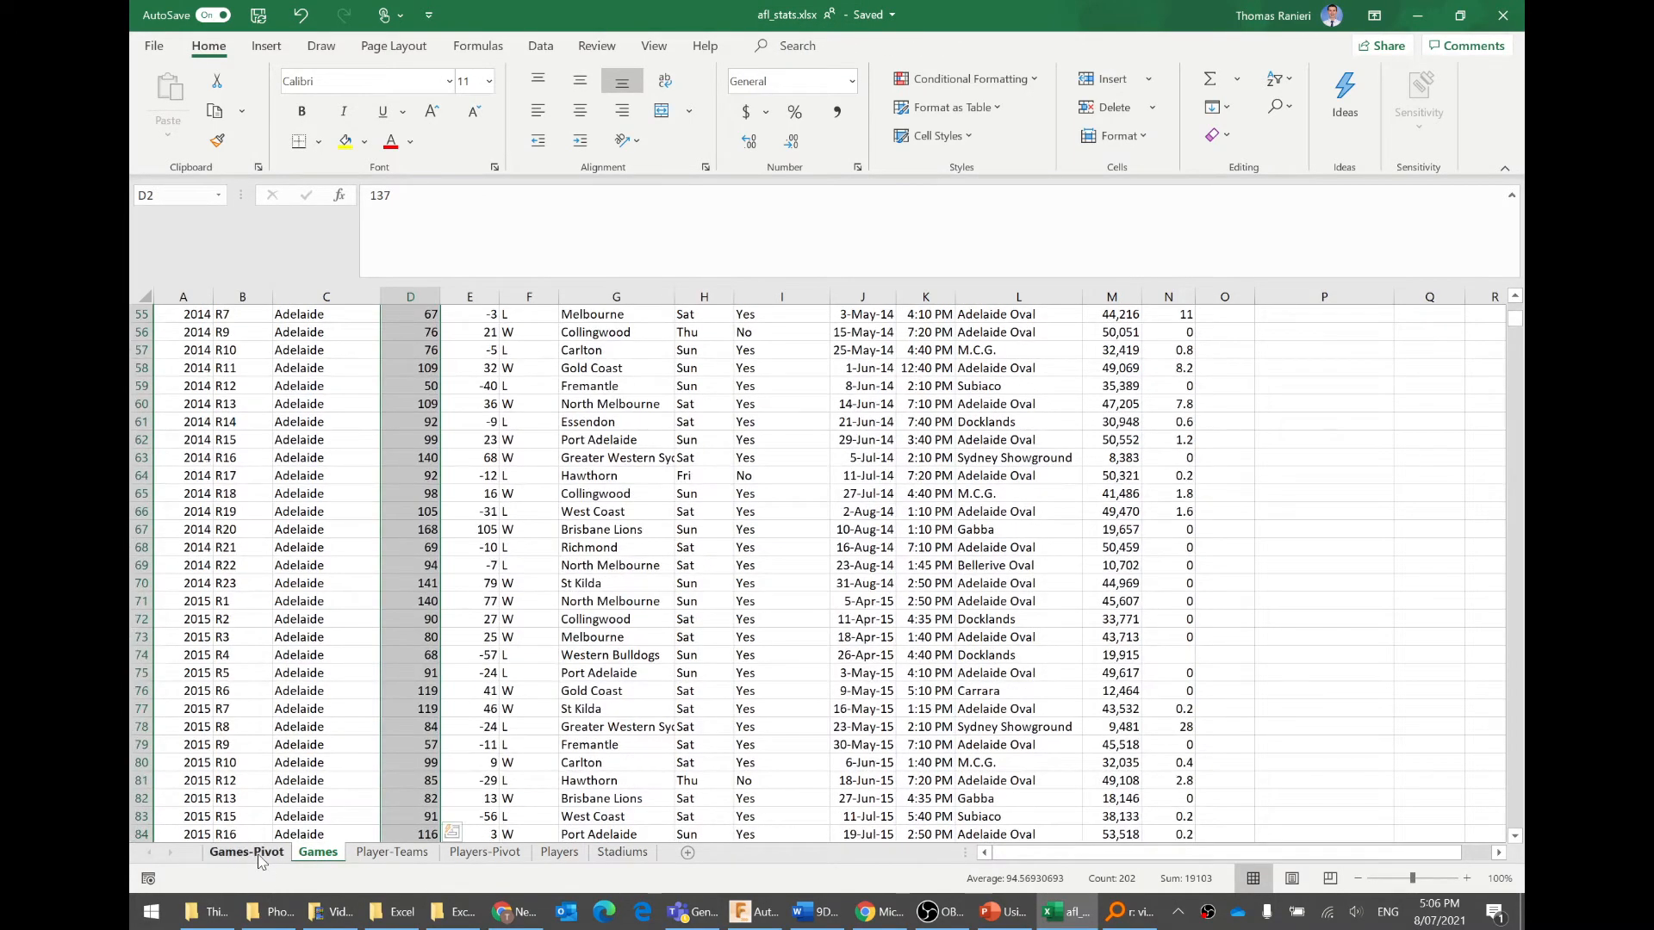
left_click(247, 853)
scroll(1309, 542, "up", 1)
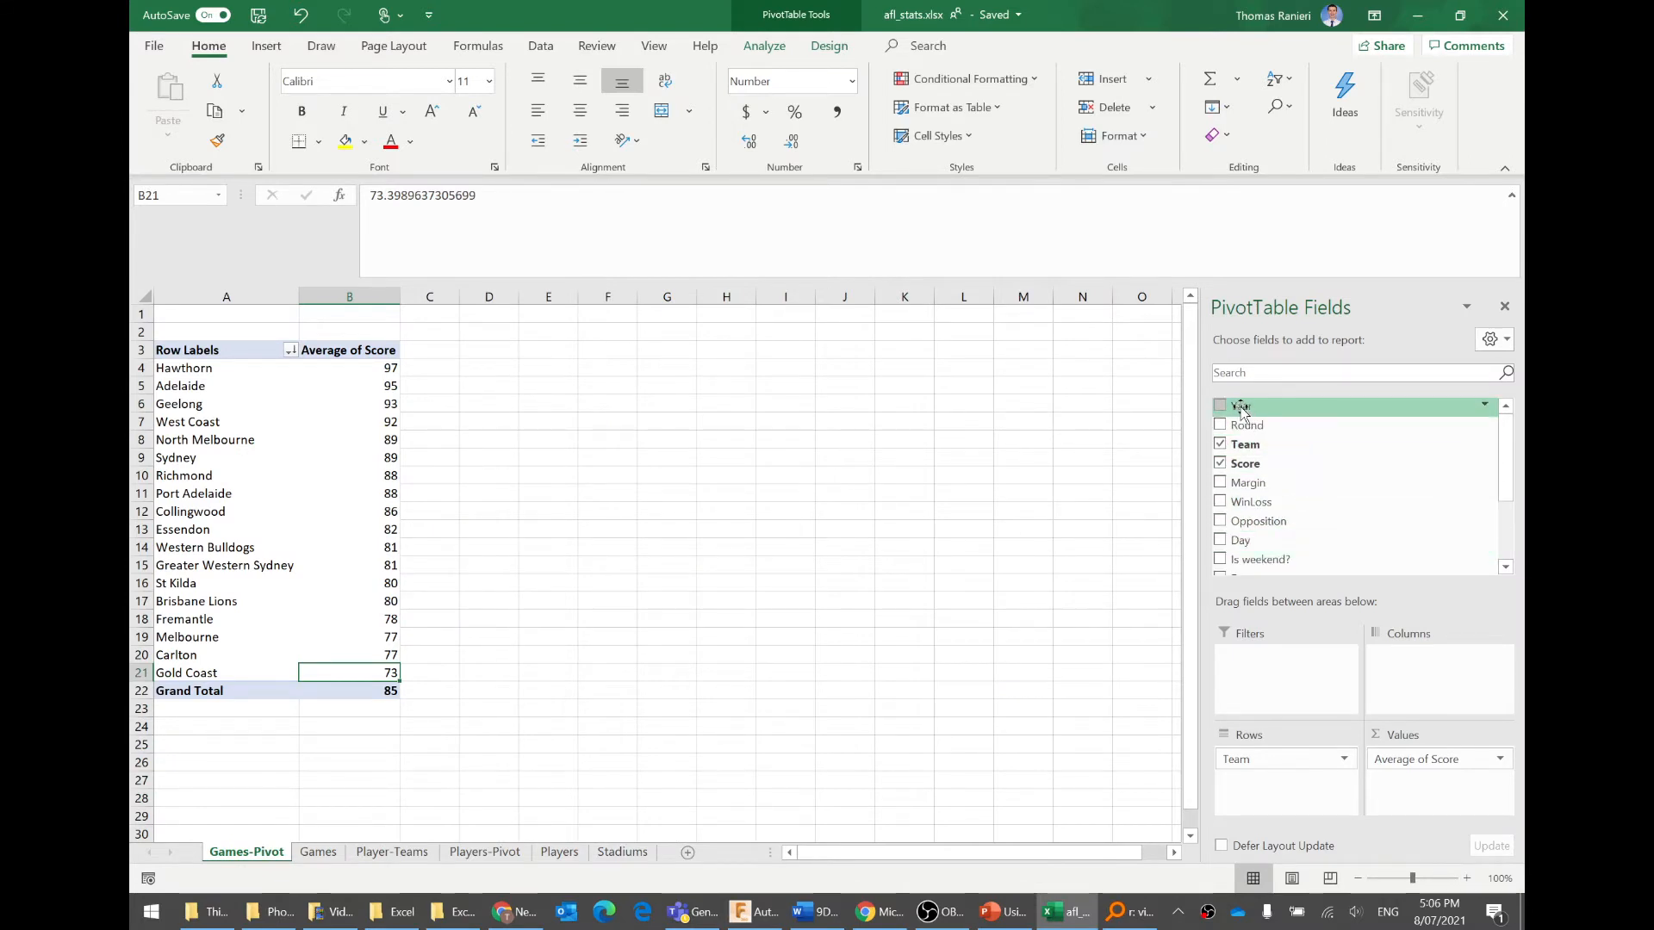
left_click_drag(1243, 406, 1408, 664)
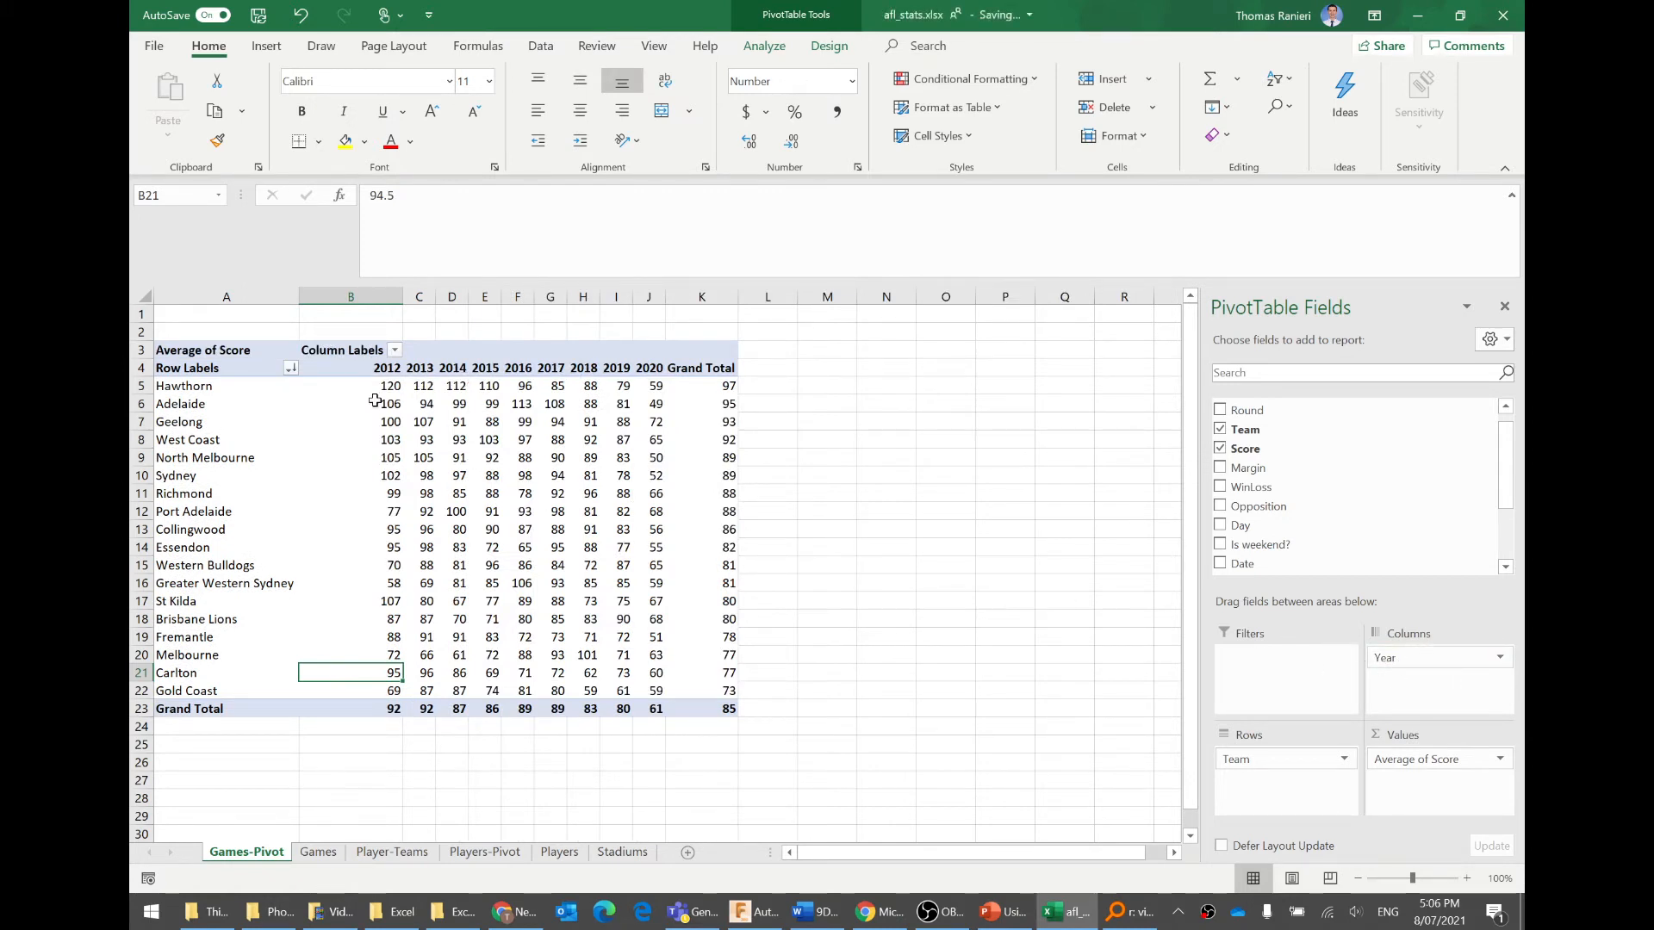
- Look up Adelaide's average score for 2020 and Sydney's average score for 2014 in the PivotTable
left_click(258, 404)
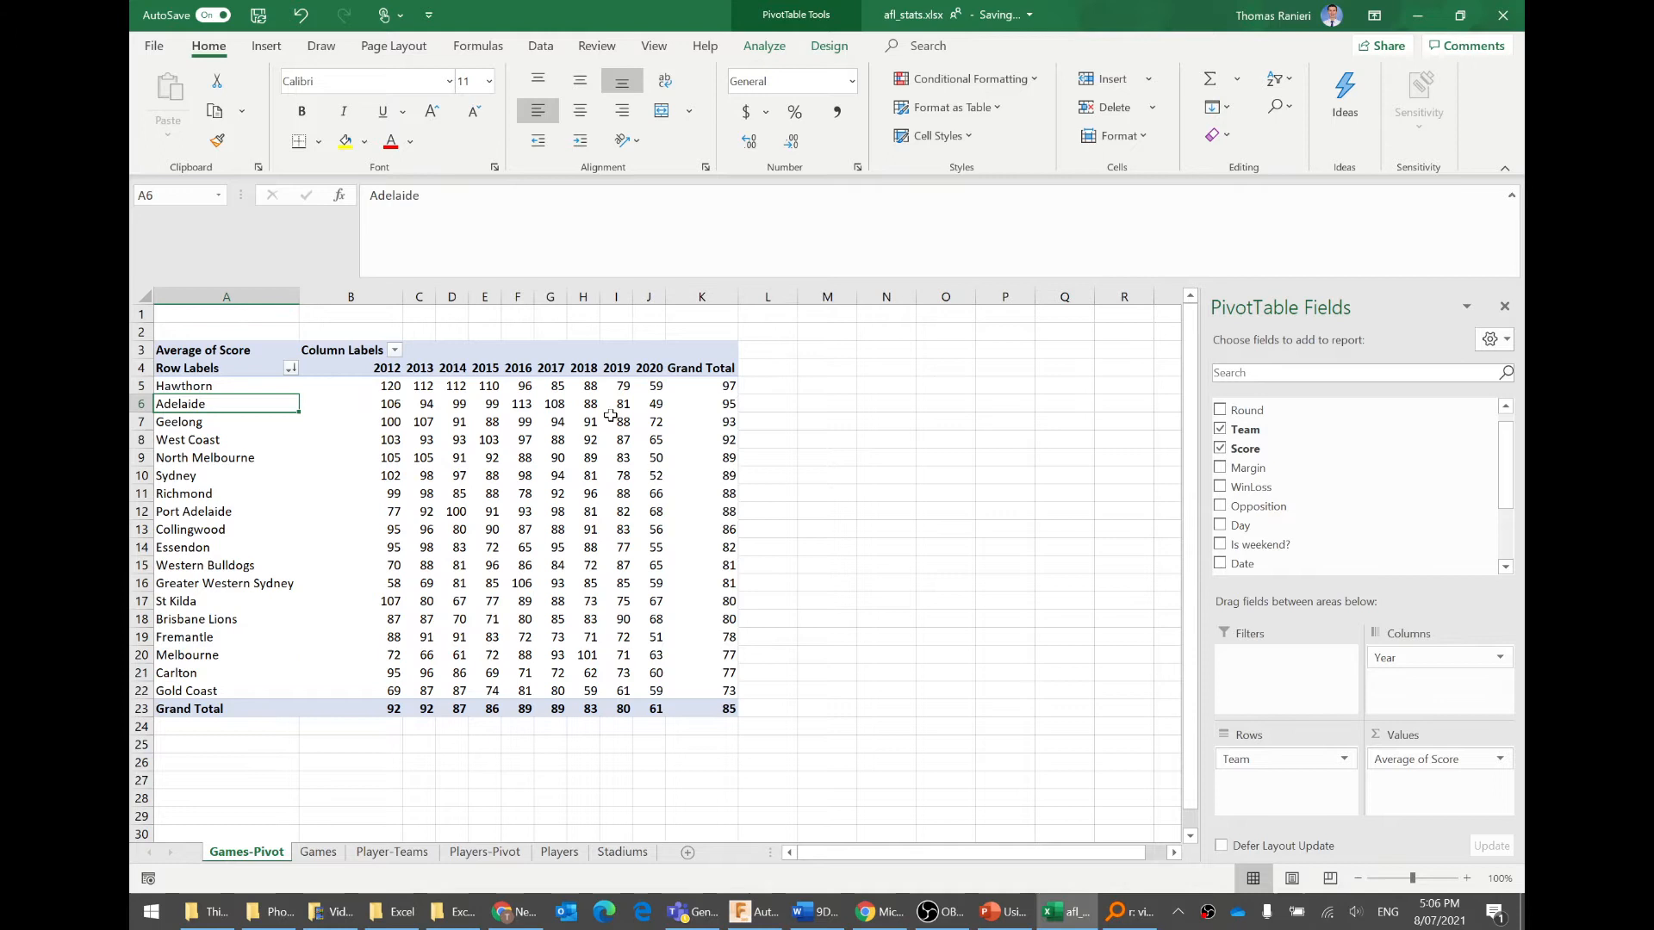
left_click(655, 404)
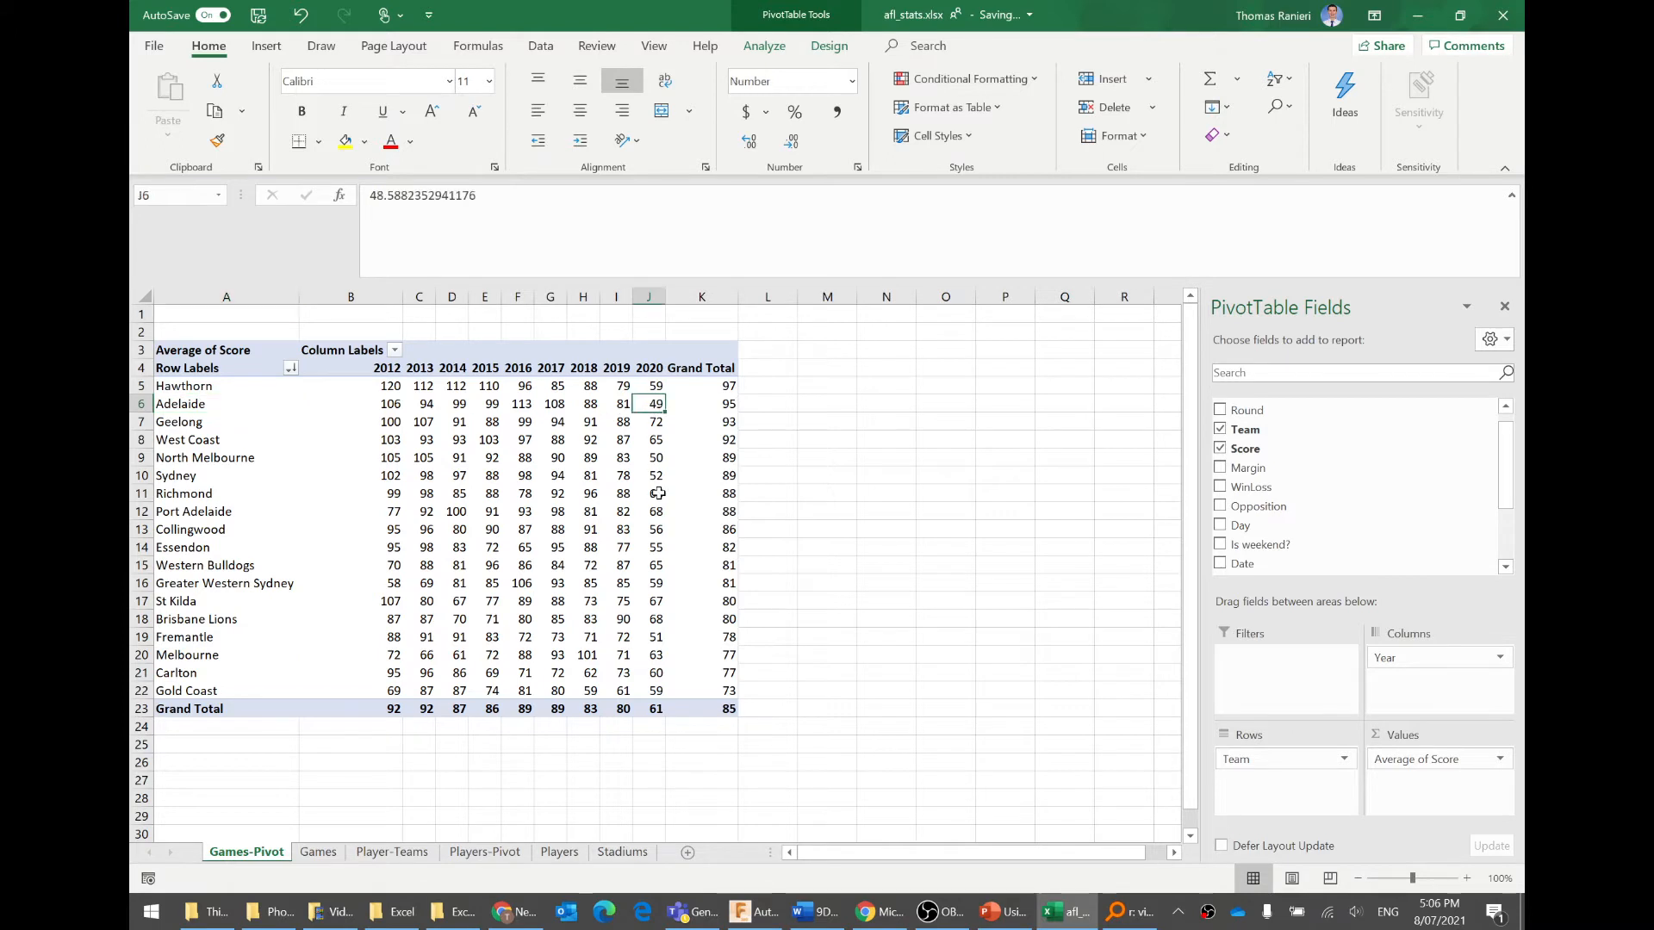
left_click(225, 479)
left_click(454, 476)
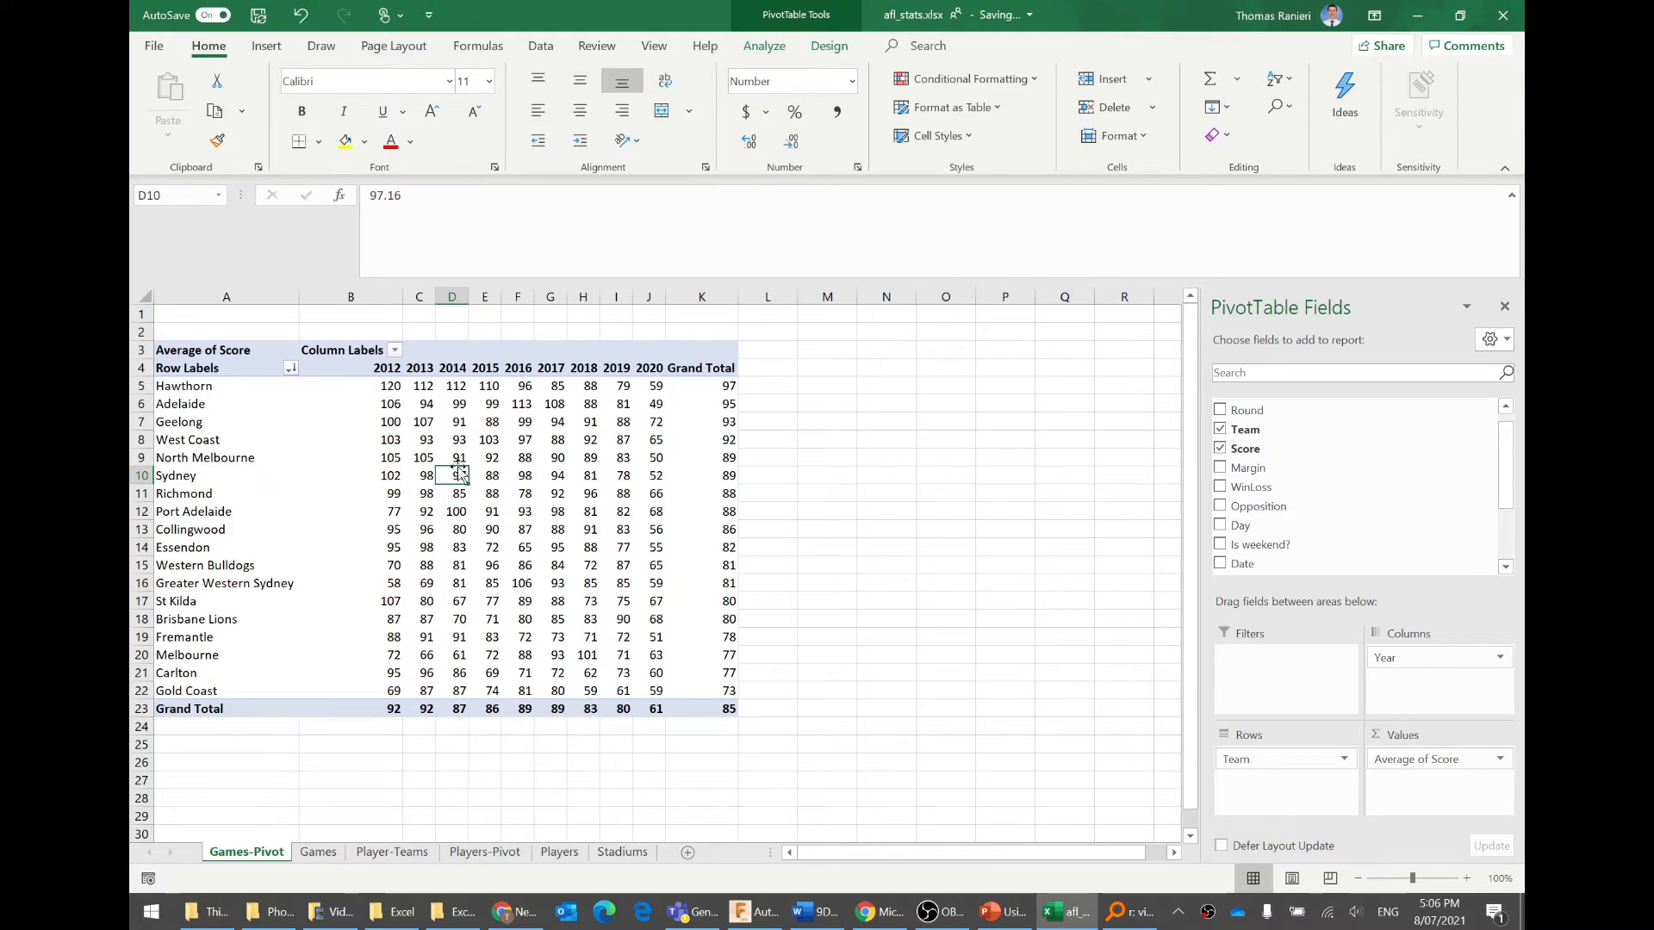
mouse_move(425, 449)
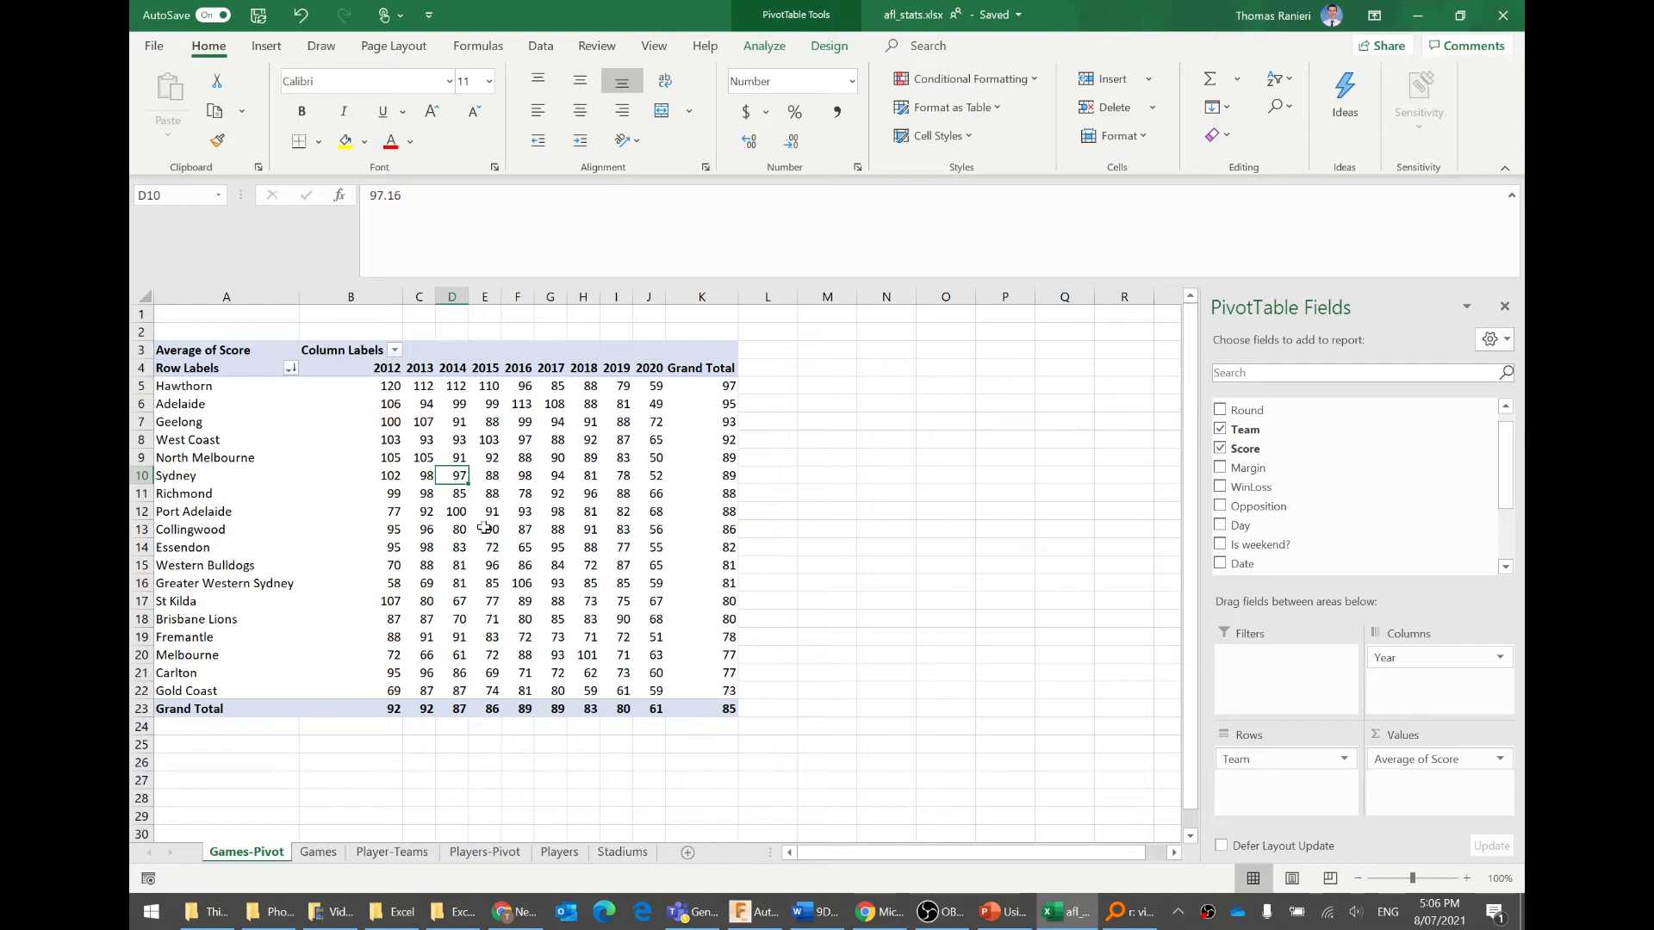
- Apply a green-yellow-red color scale to the averages in B5:K22 and narrow column B to match the other year columns
left_click_drag(352, 387, 701, 692)
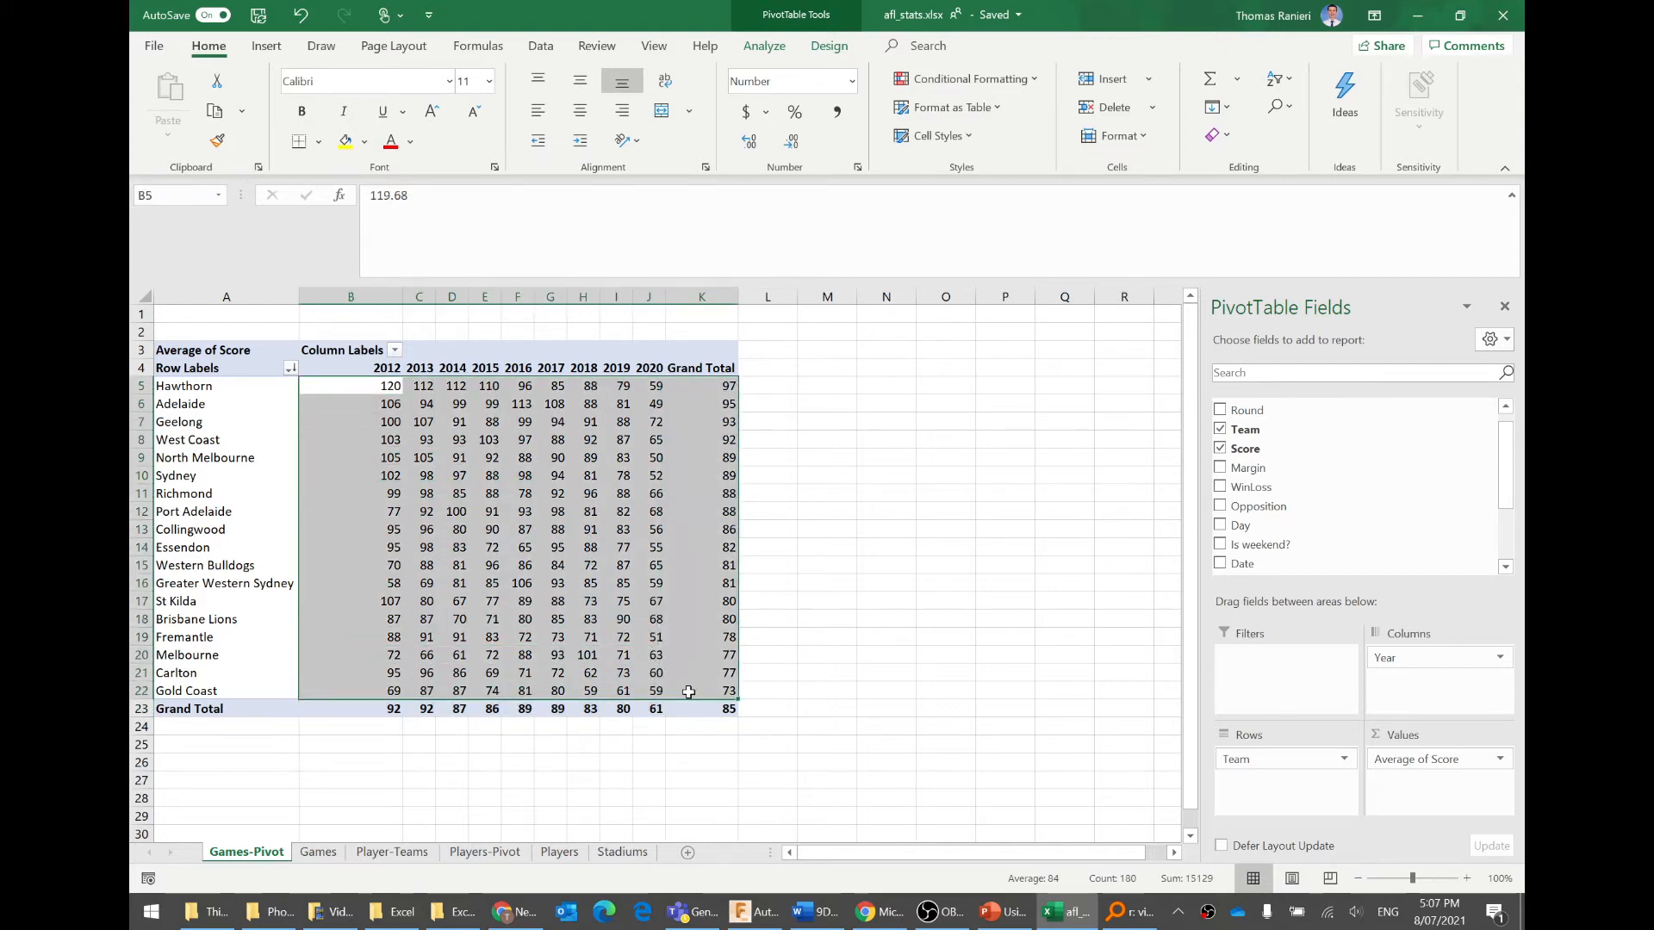
left_click_drag(381, 387, 695, 681)
left_click(987, 73)
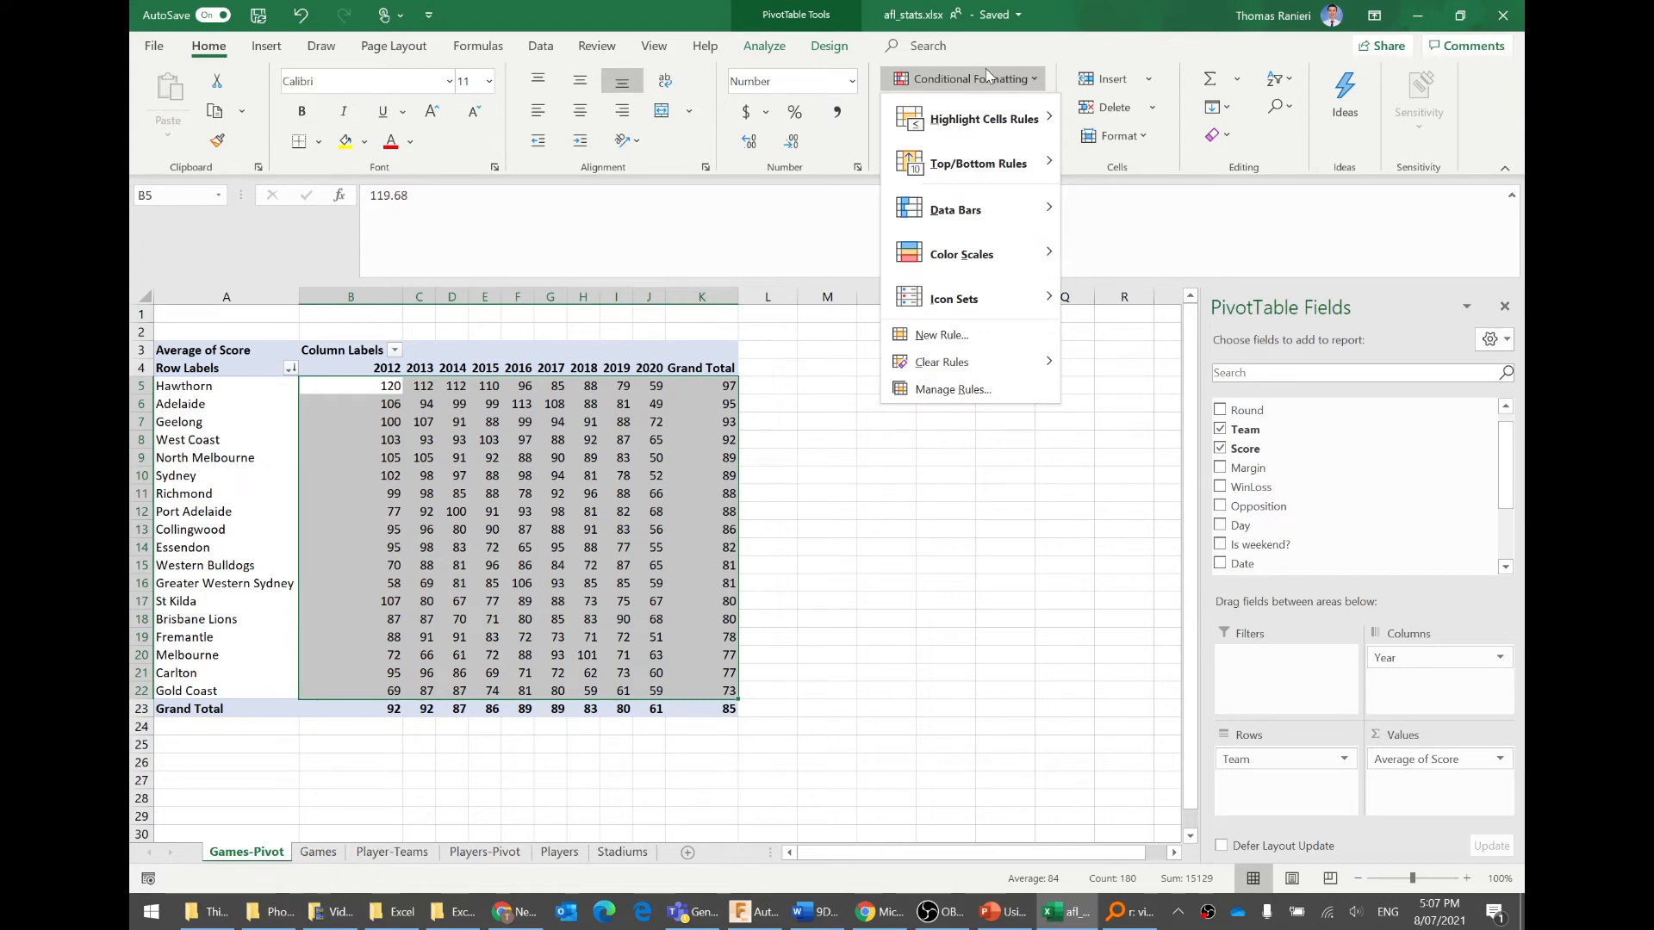
mouse_move(990, 254)
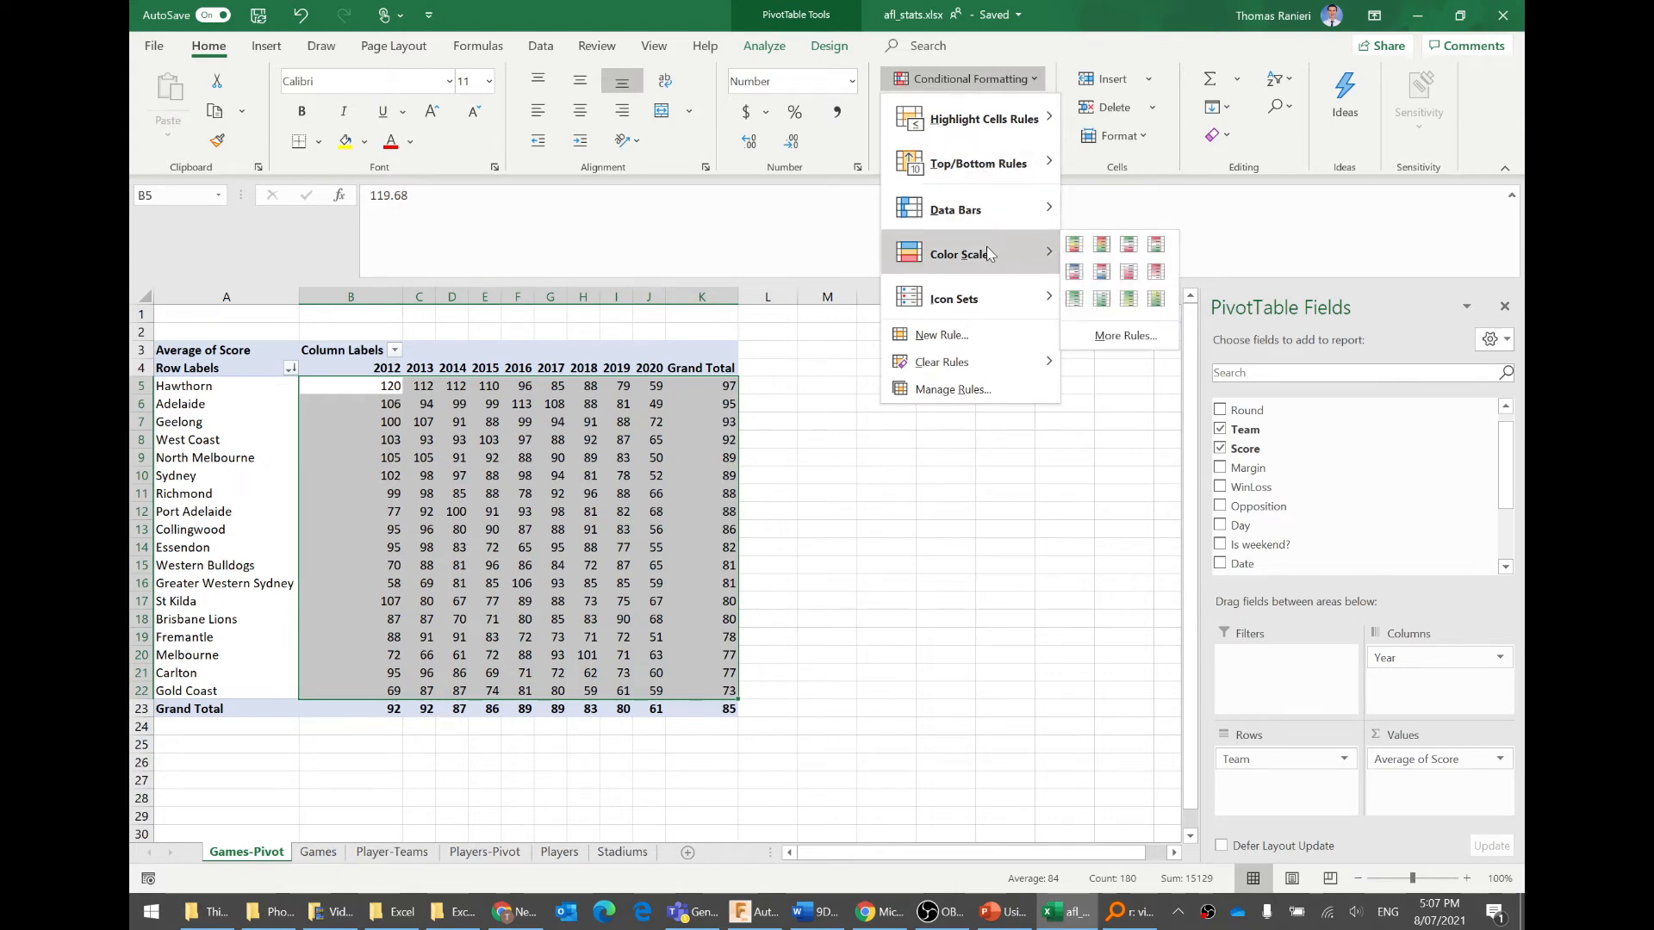
left_click(1075, 246)
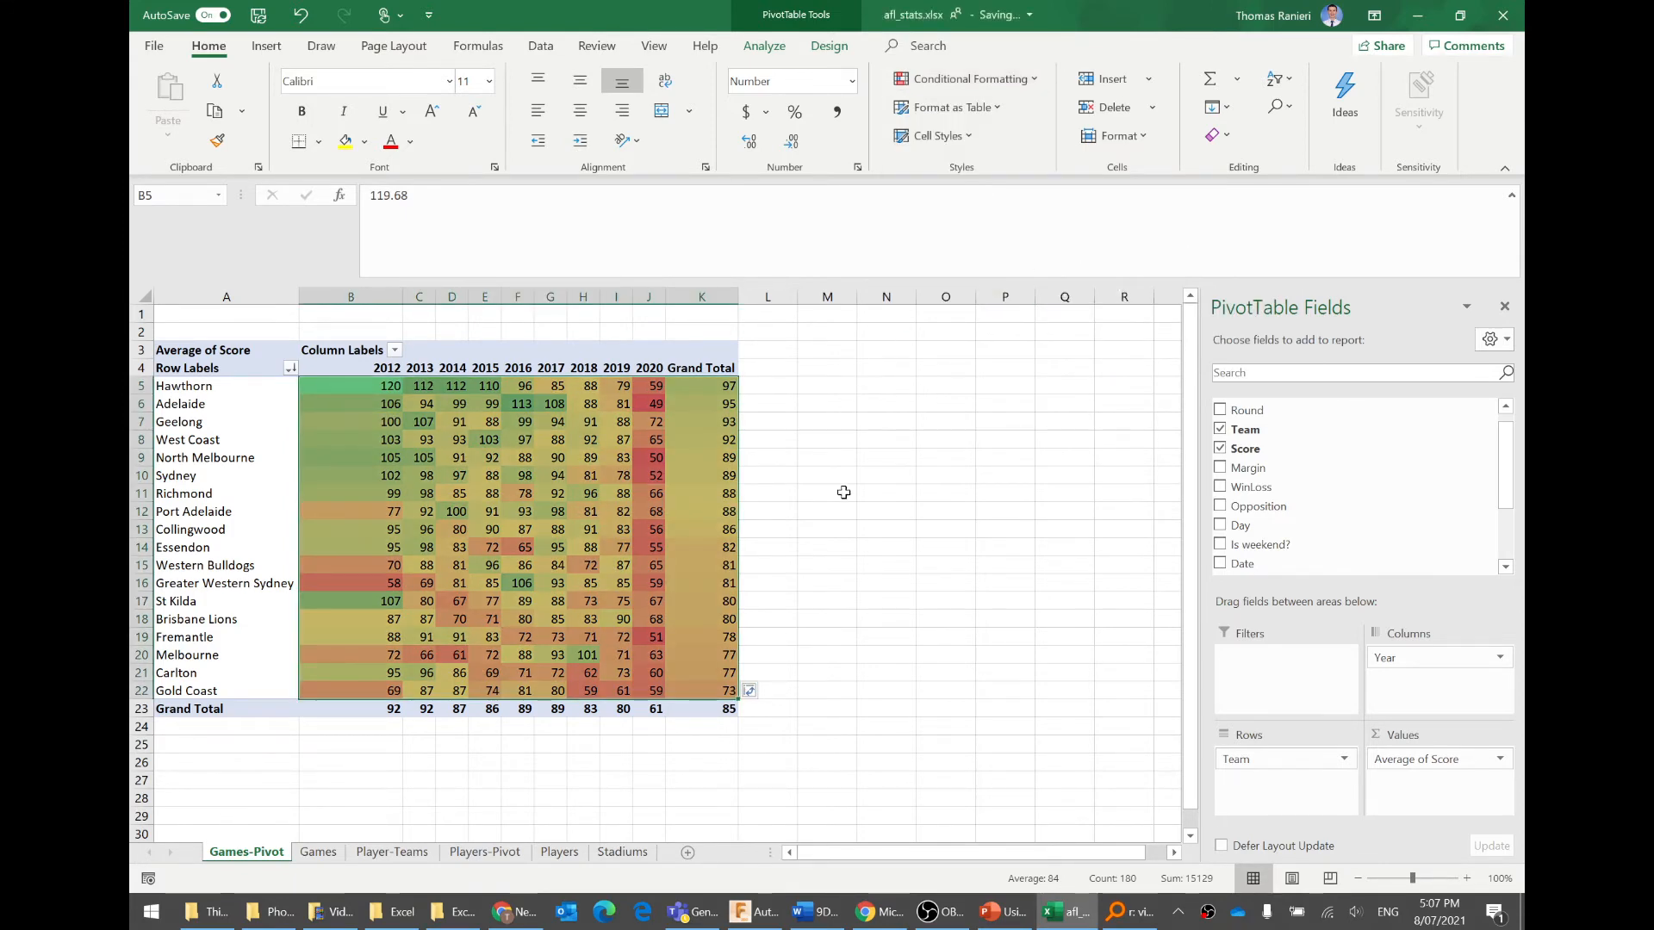
left_click(814, 600)
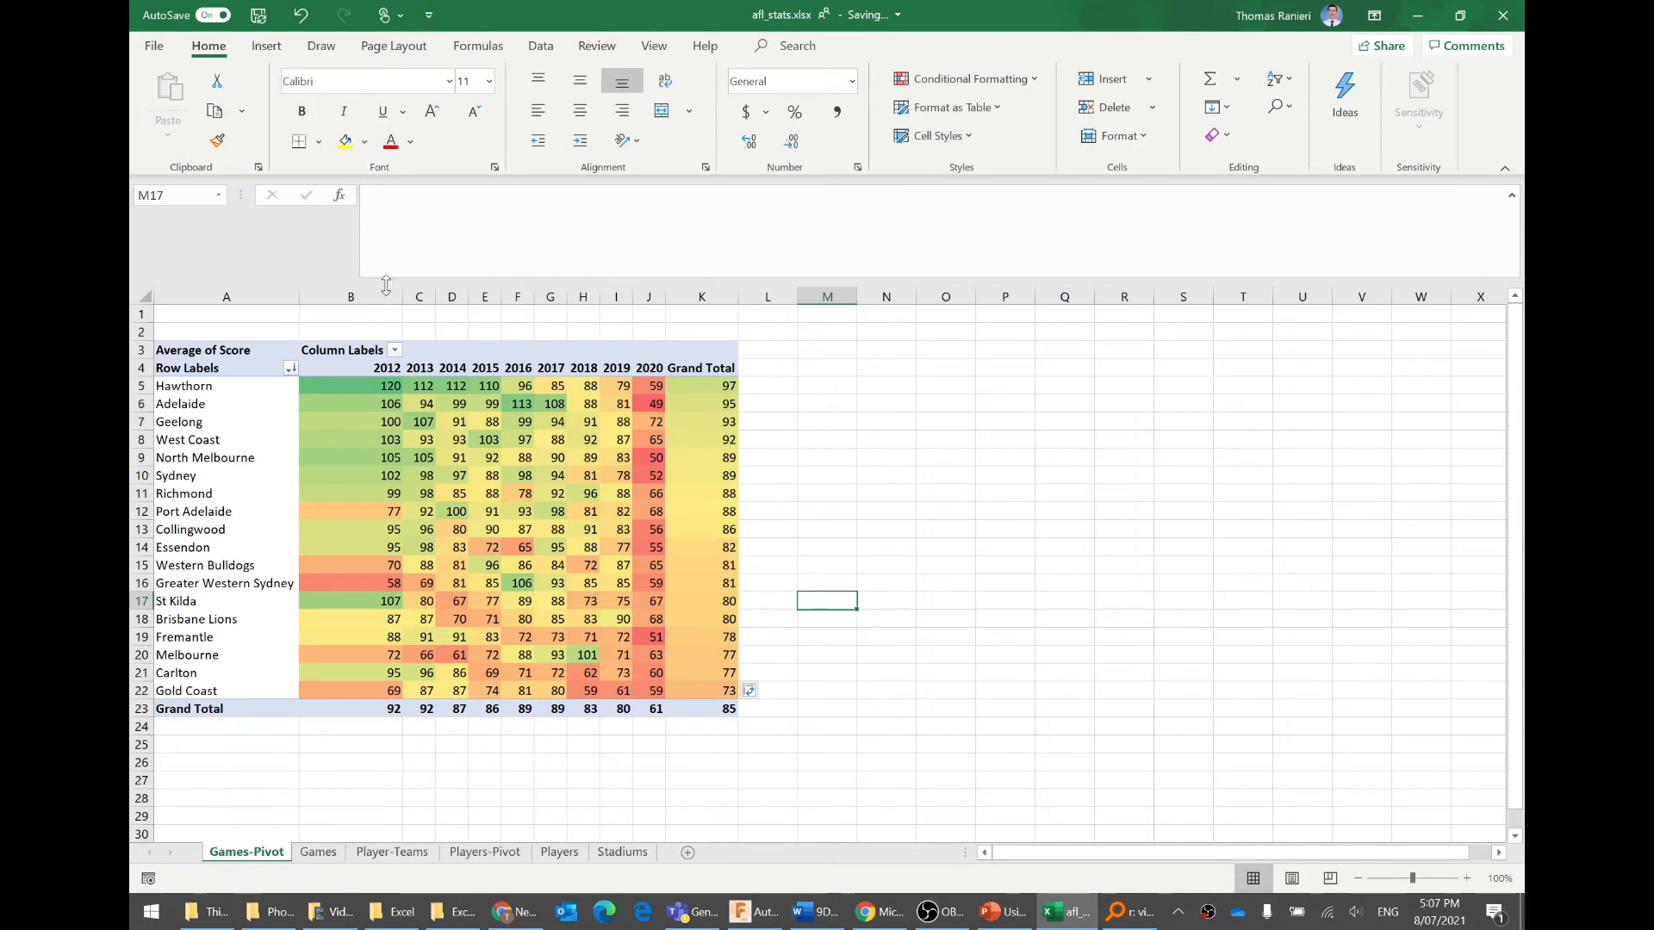
left_click_drag(403, 297, 341, 289)
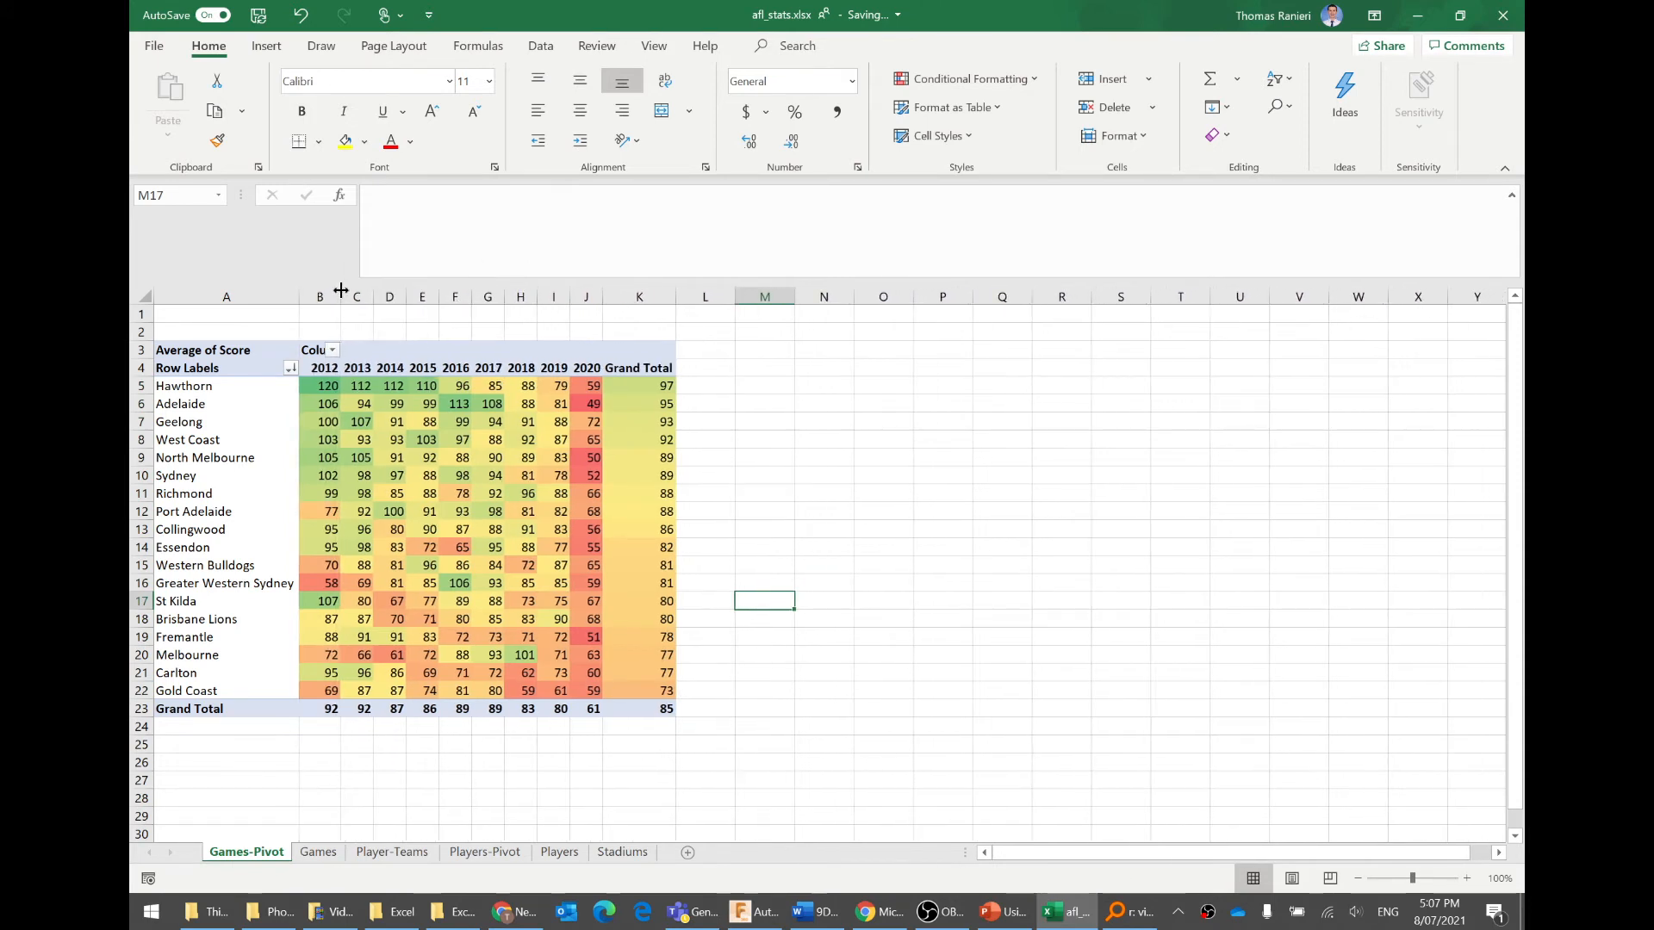
left_click(849, 762)
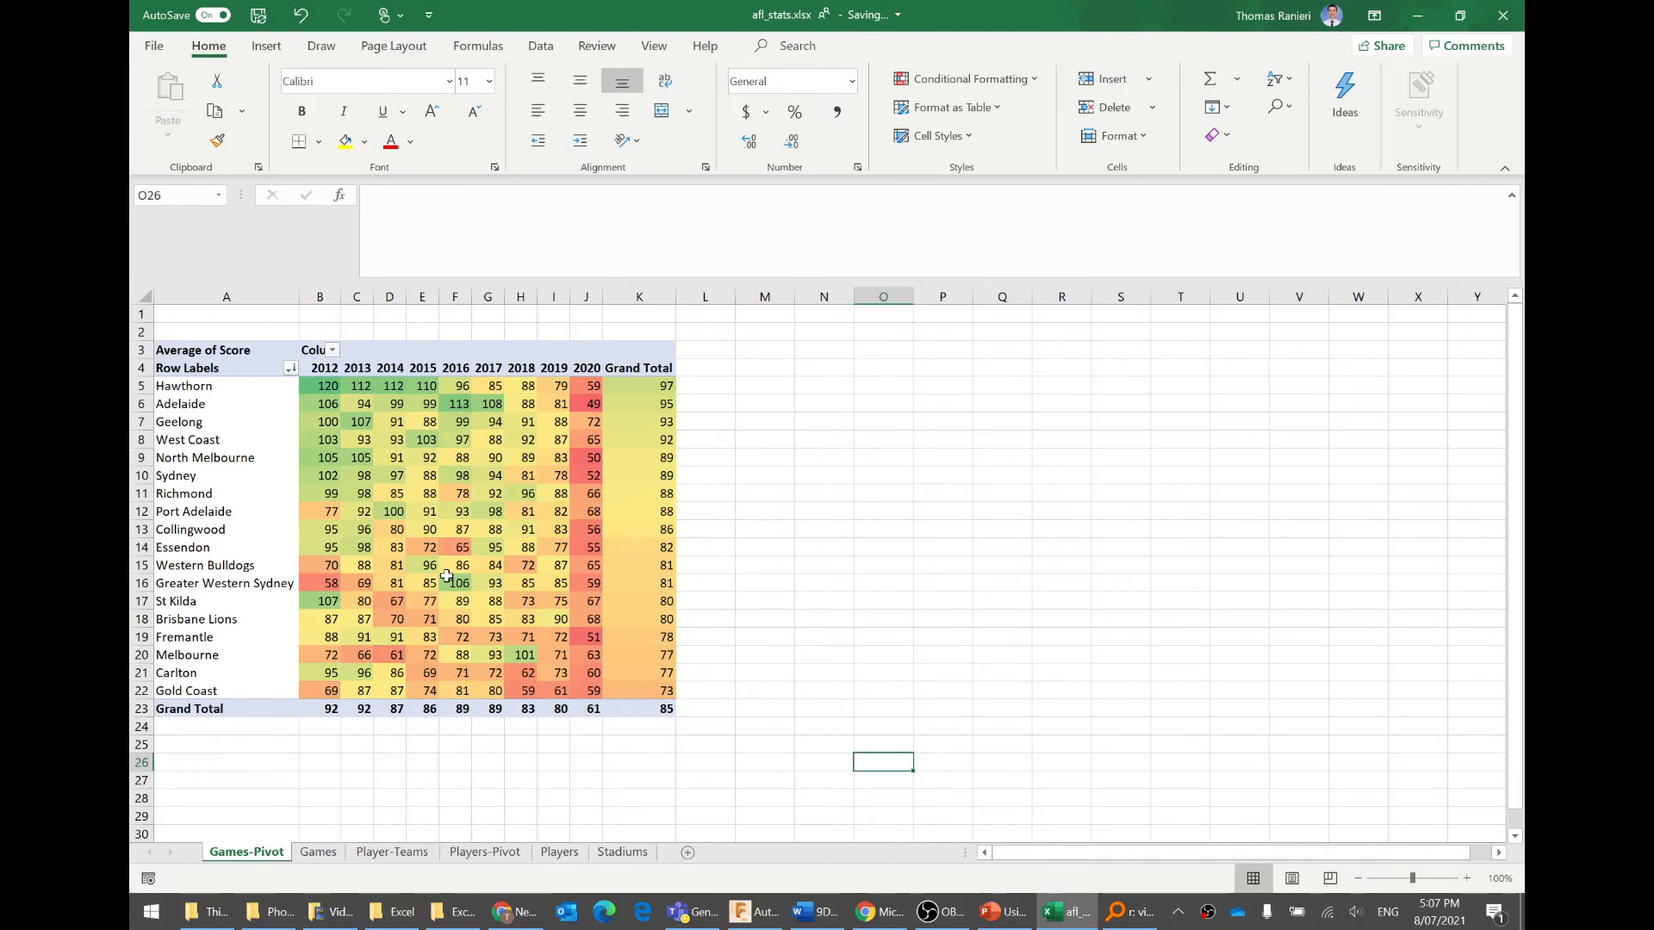
- Examine the 2020 average scores in J5:J23 against the colors of the earlier years
mouse_move(446, 575)
left_click_drag(593, 386, 588, 709)
left_click(757, 510)
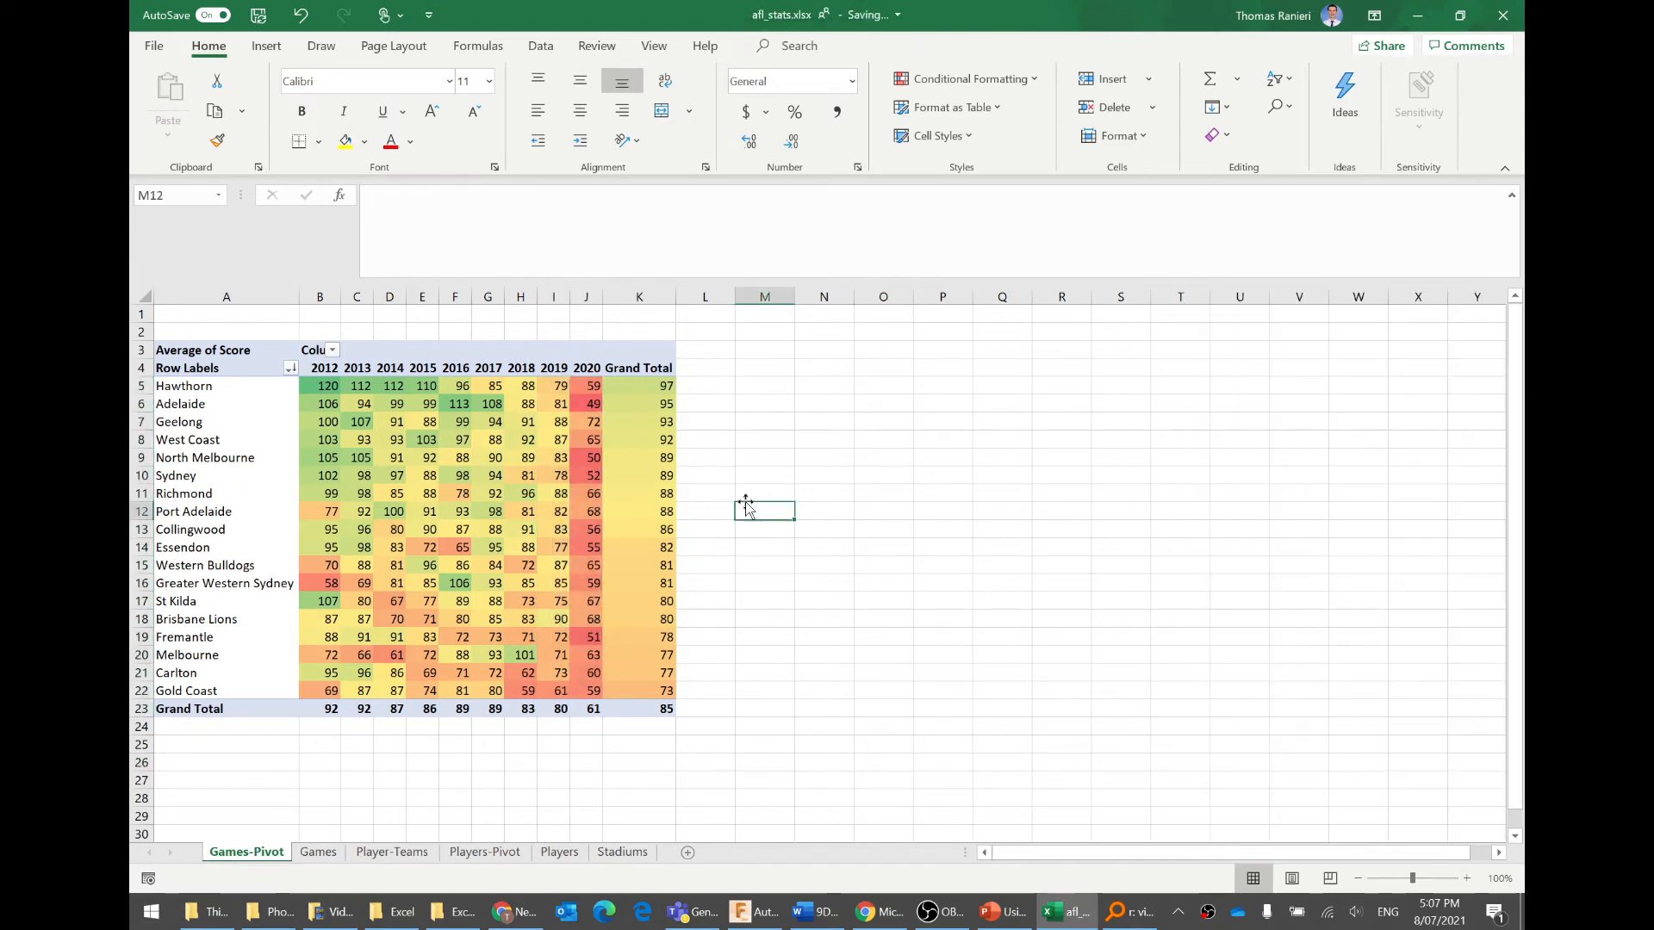
left_click(583, 317)
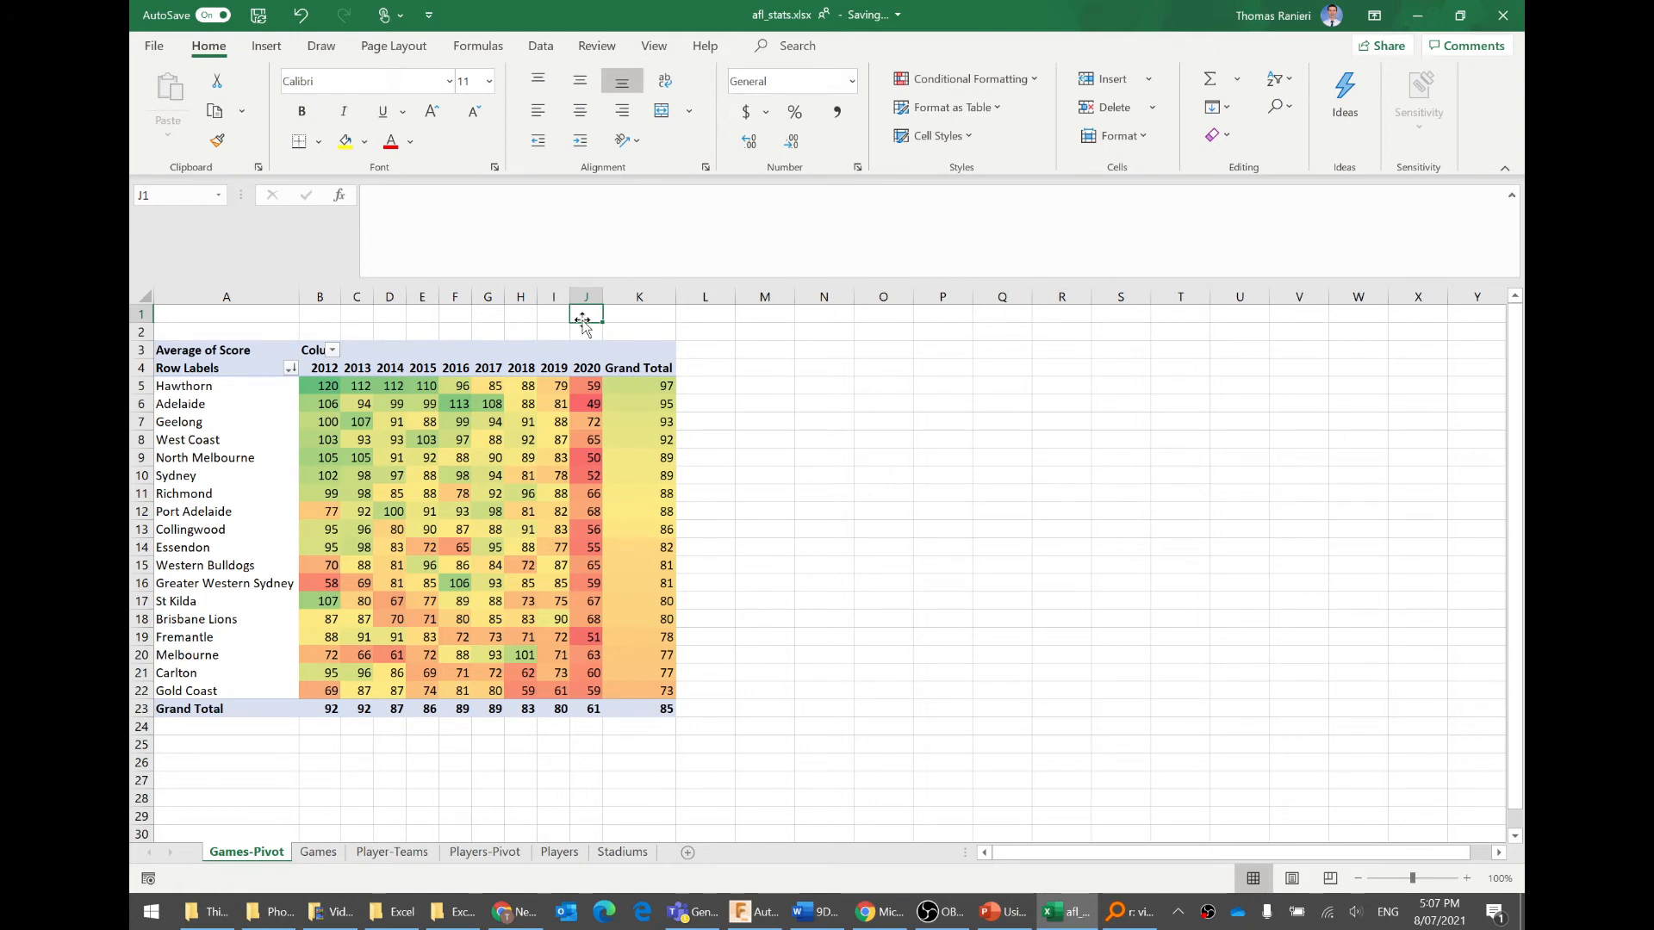
left_click(321, 855)
key("ctrl+Page_Up")
mouse_move(543, 426)
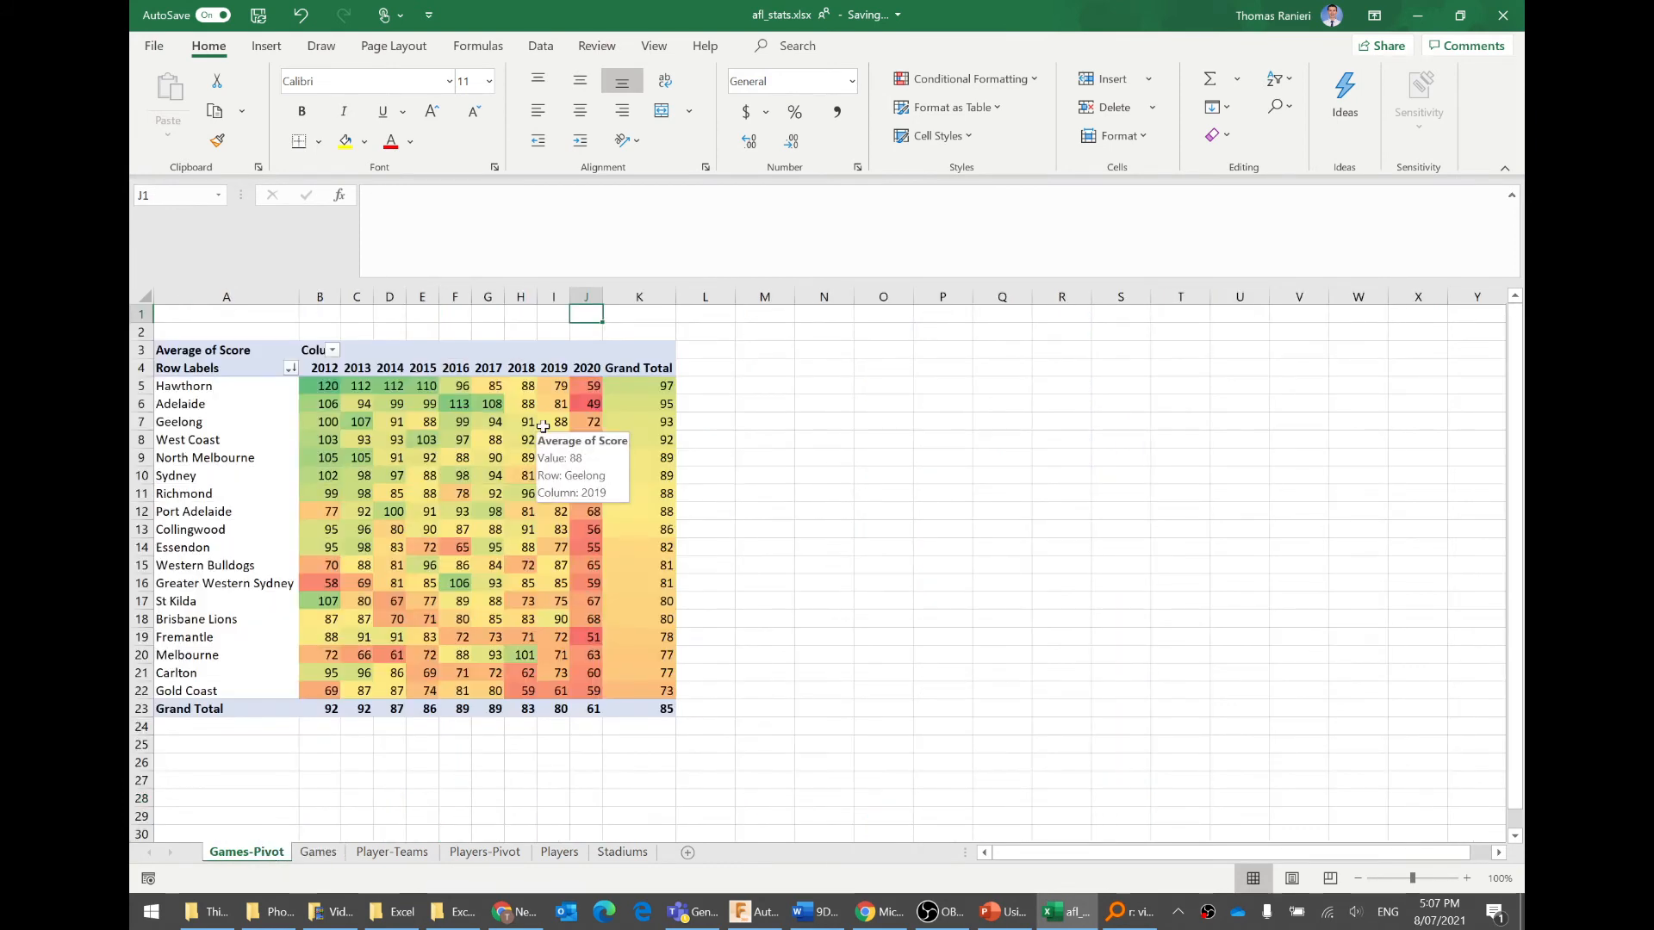
left_click(595, 384)
left_click(789, 420)
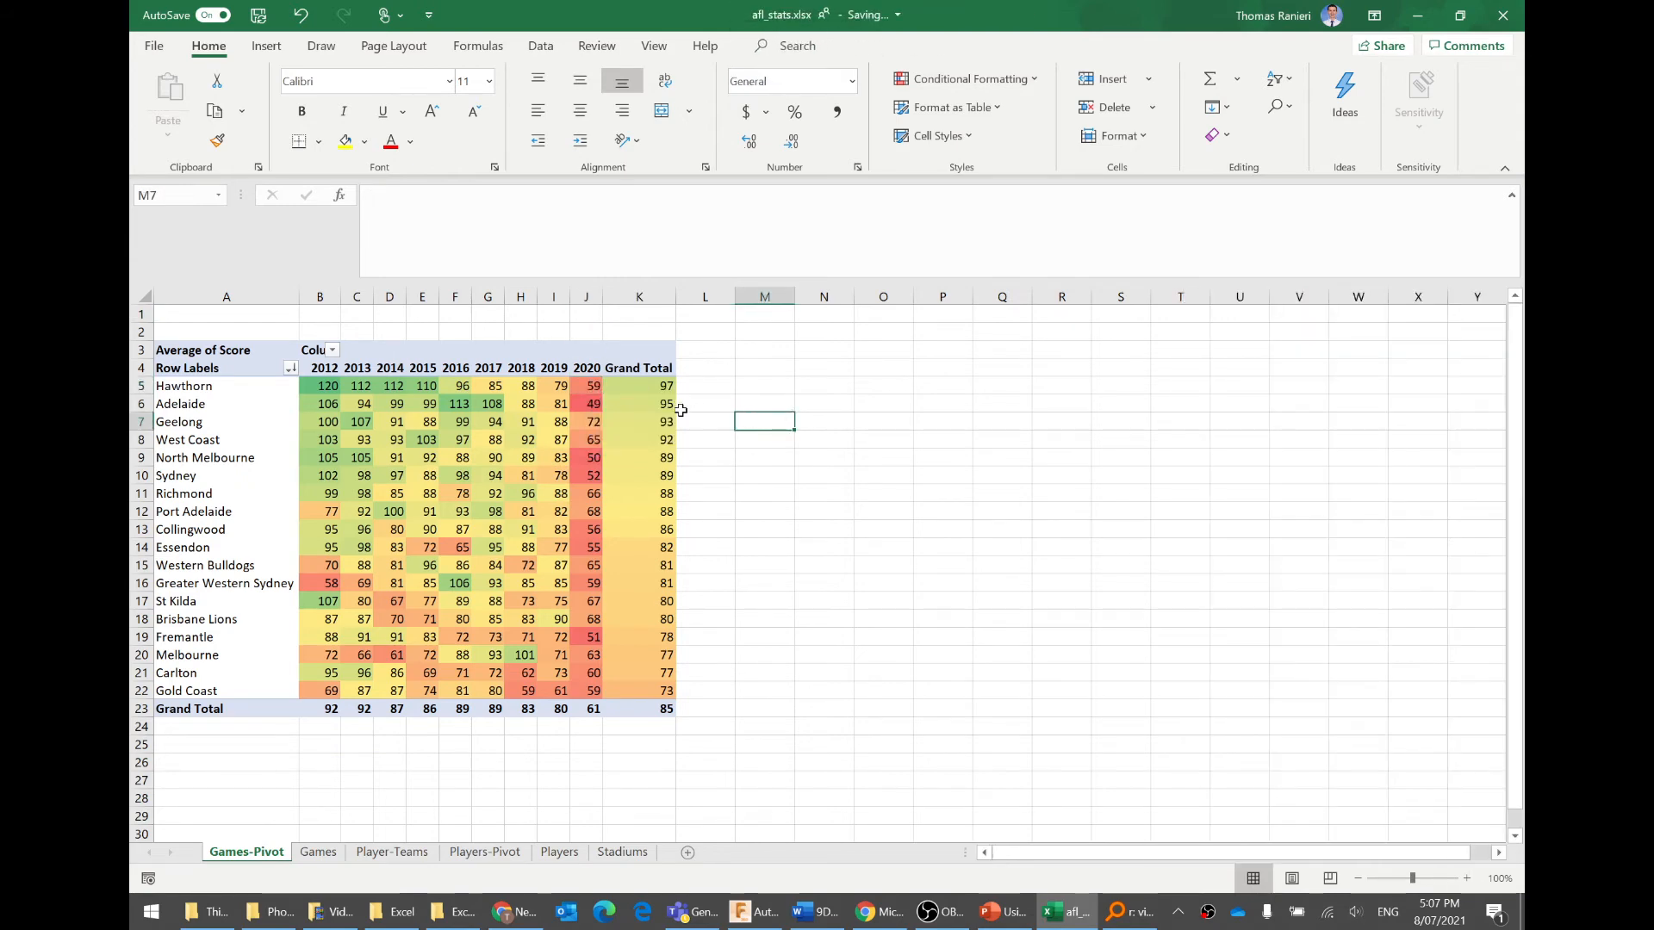
- Compare Hawthorn's average scores for 2019 and 2020 in the color-scaled PivotTable
left_click(577, 390)
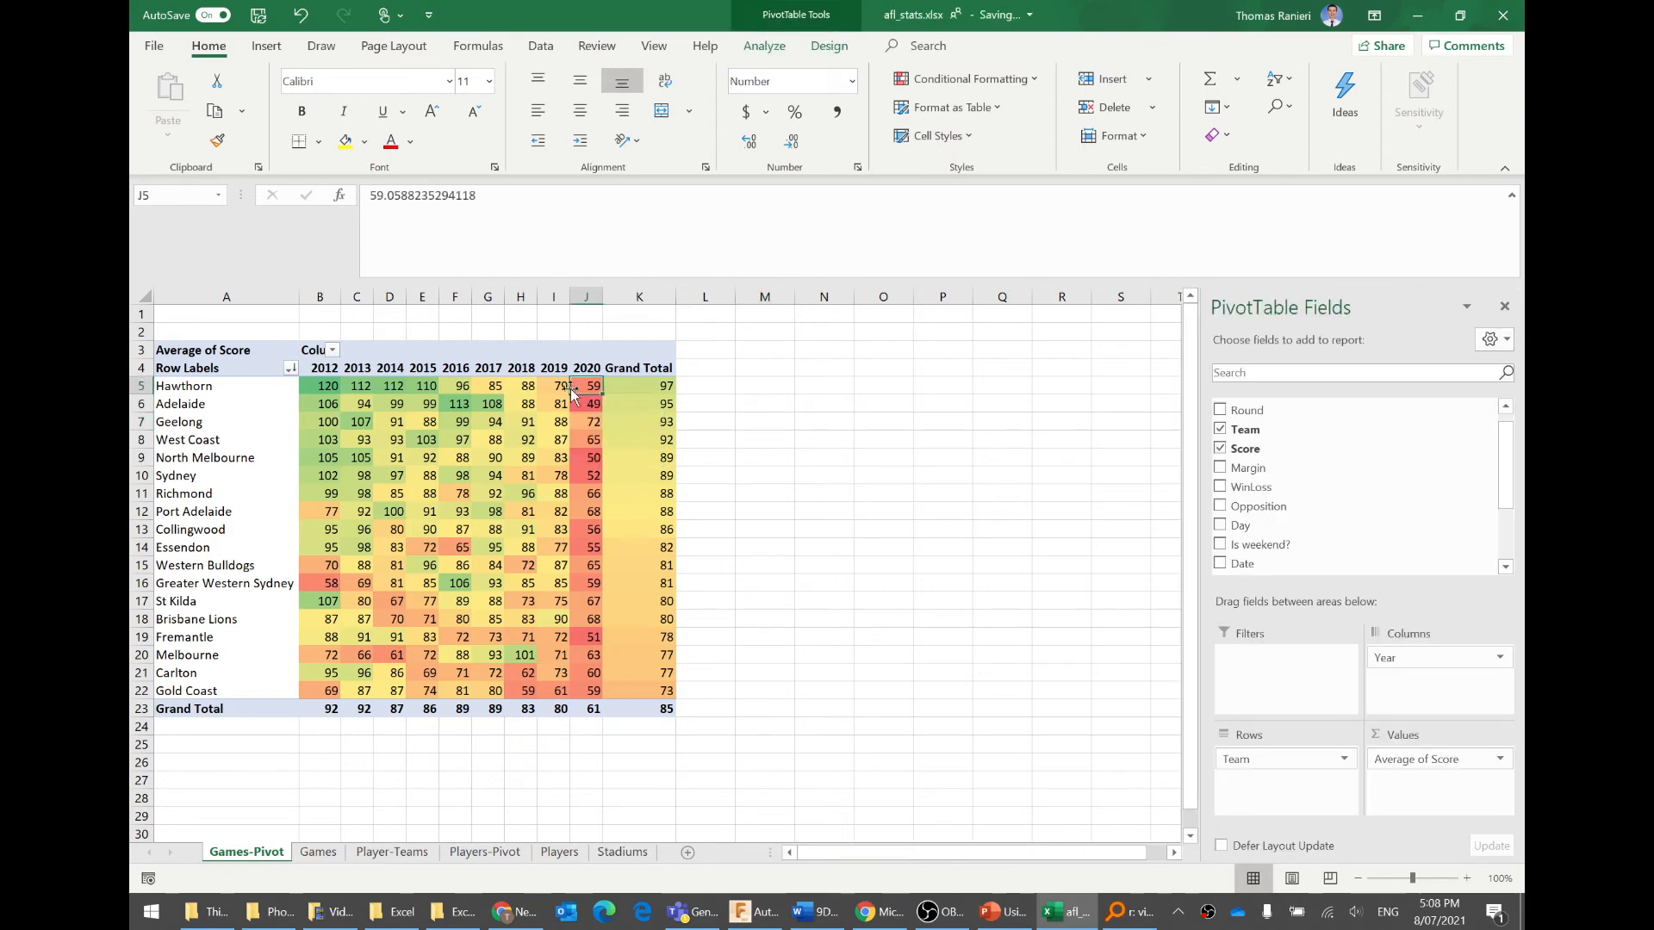
left_click(563, 389)
left_click(581, 389)
mouse_move(586, 386)
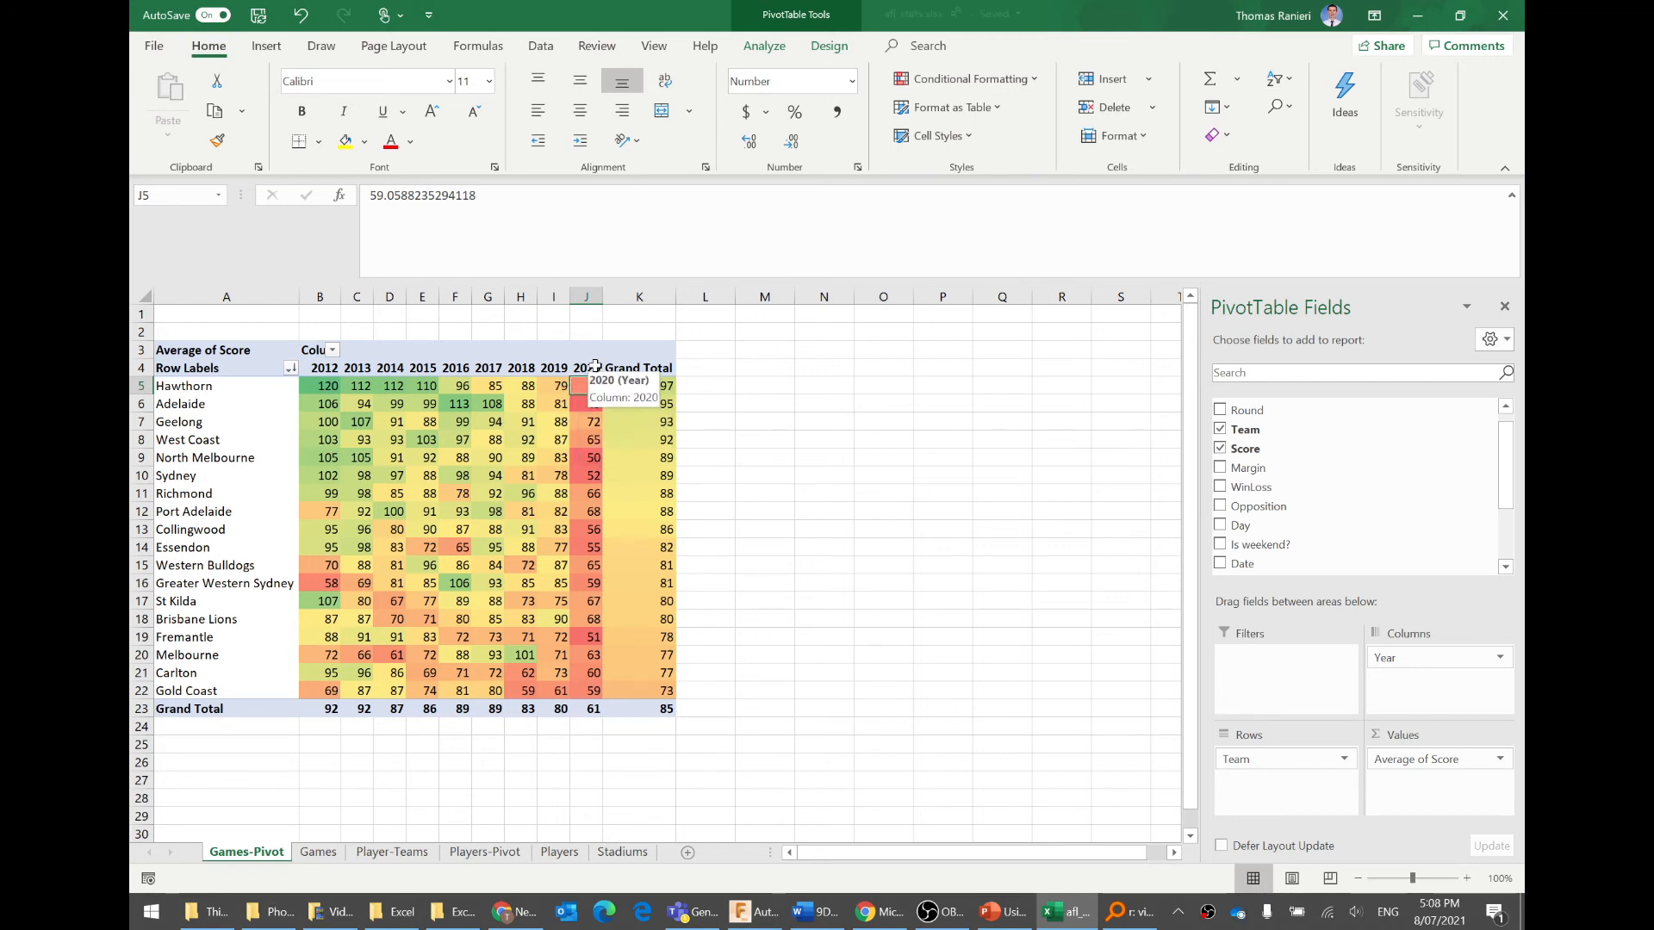
left_click(593, 420)
left_click(590, 385)
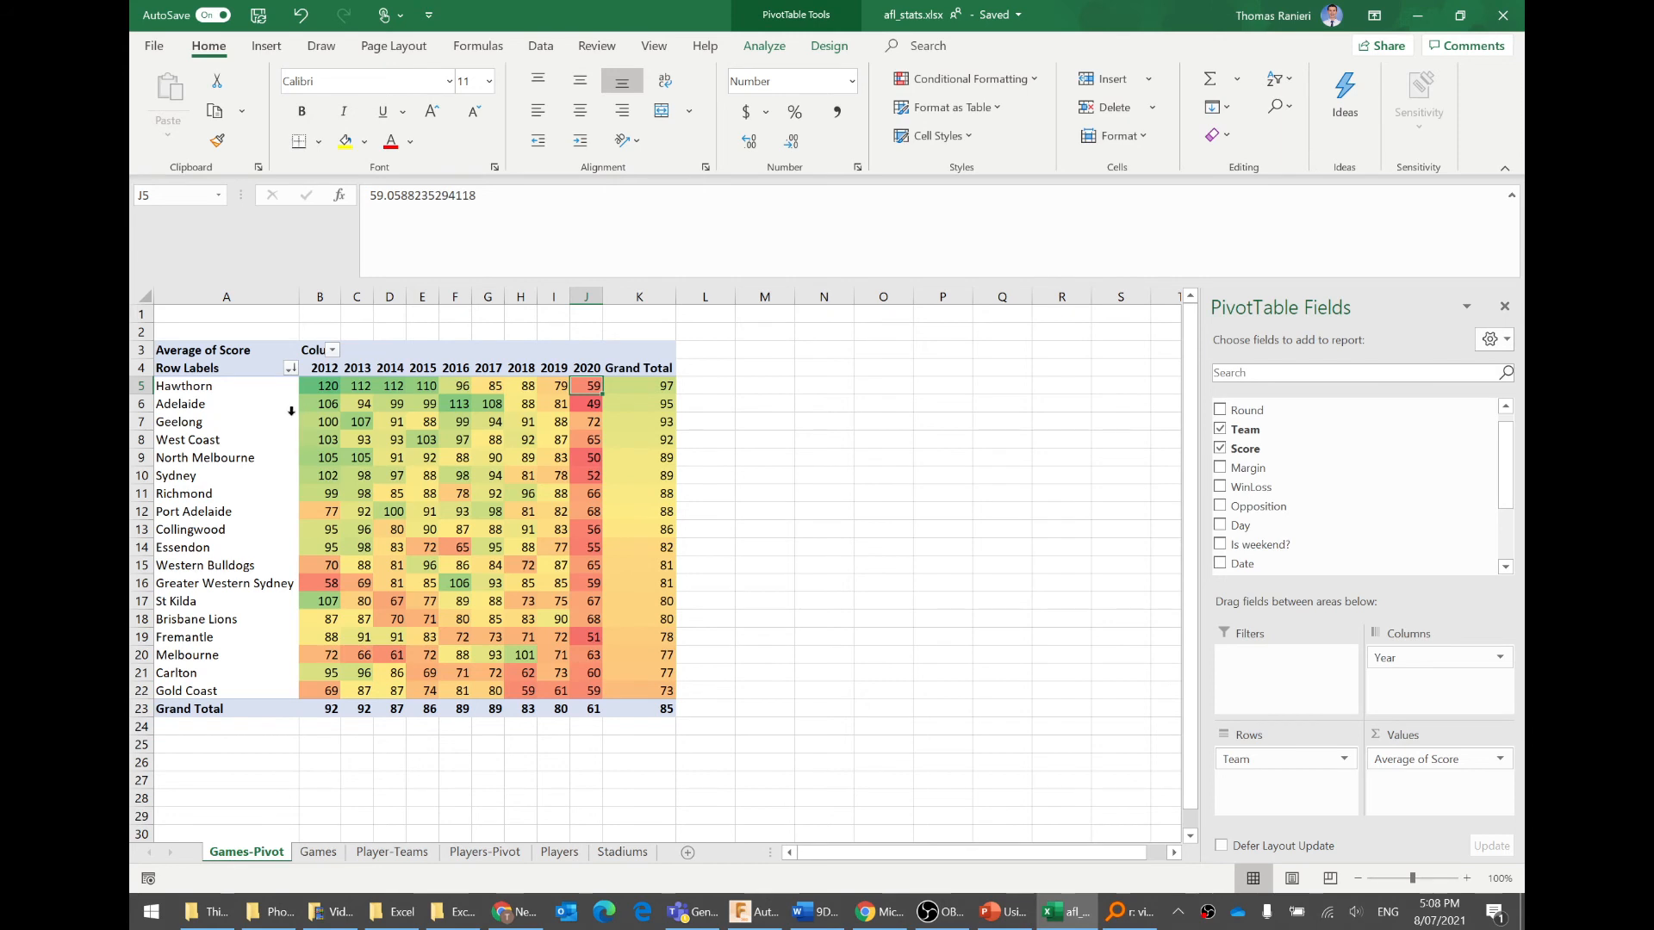
- Compare Adelaide's average scores from 2012 to 2017 in B6:G6 with its 2019 average
left_click_drag(318, 403, 492, 402)
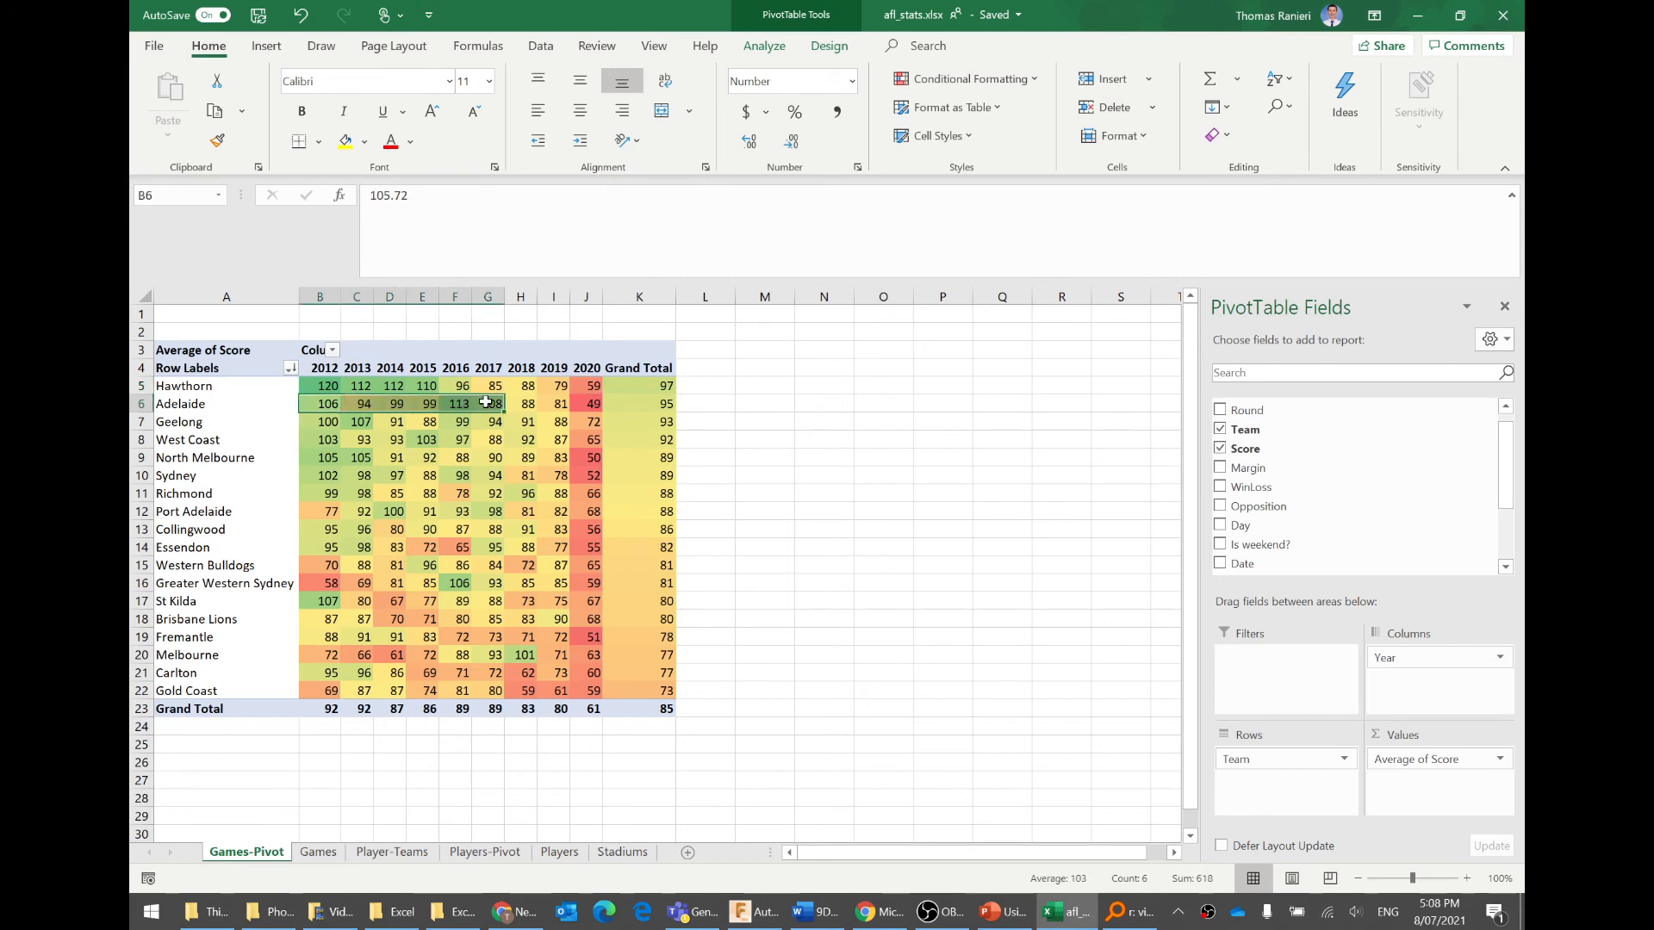
left_click(633, 420)
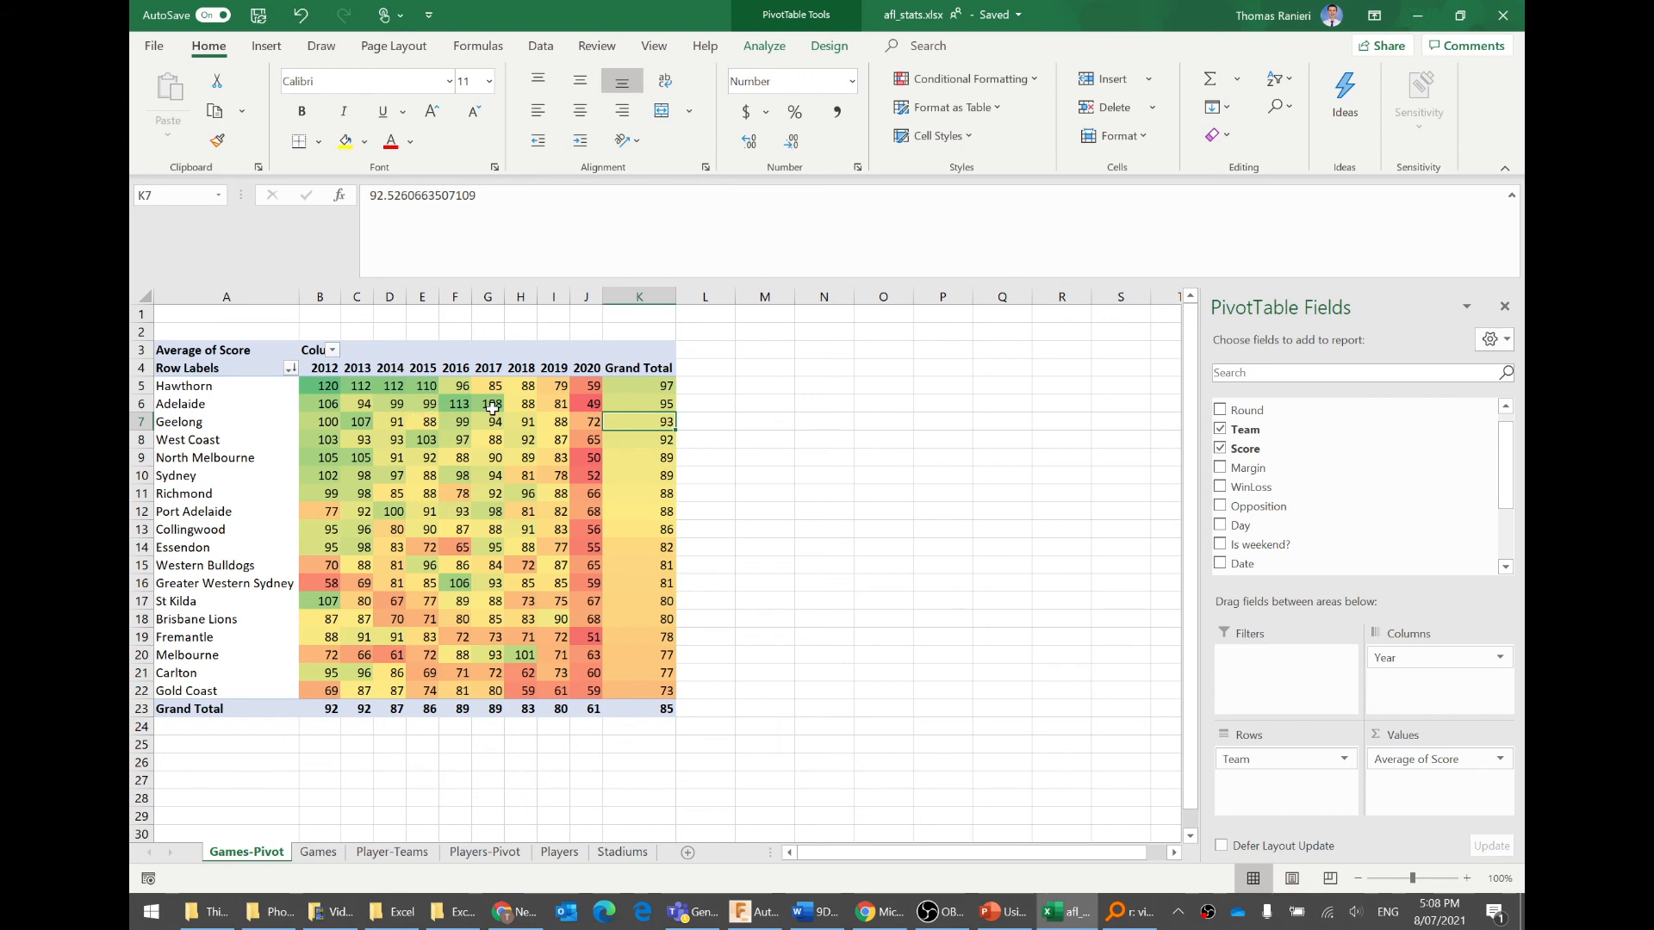
mouse_move(492, 408)
left_click(568, 407)
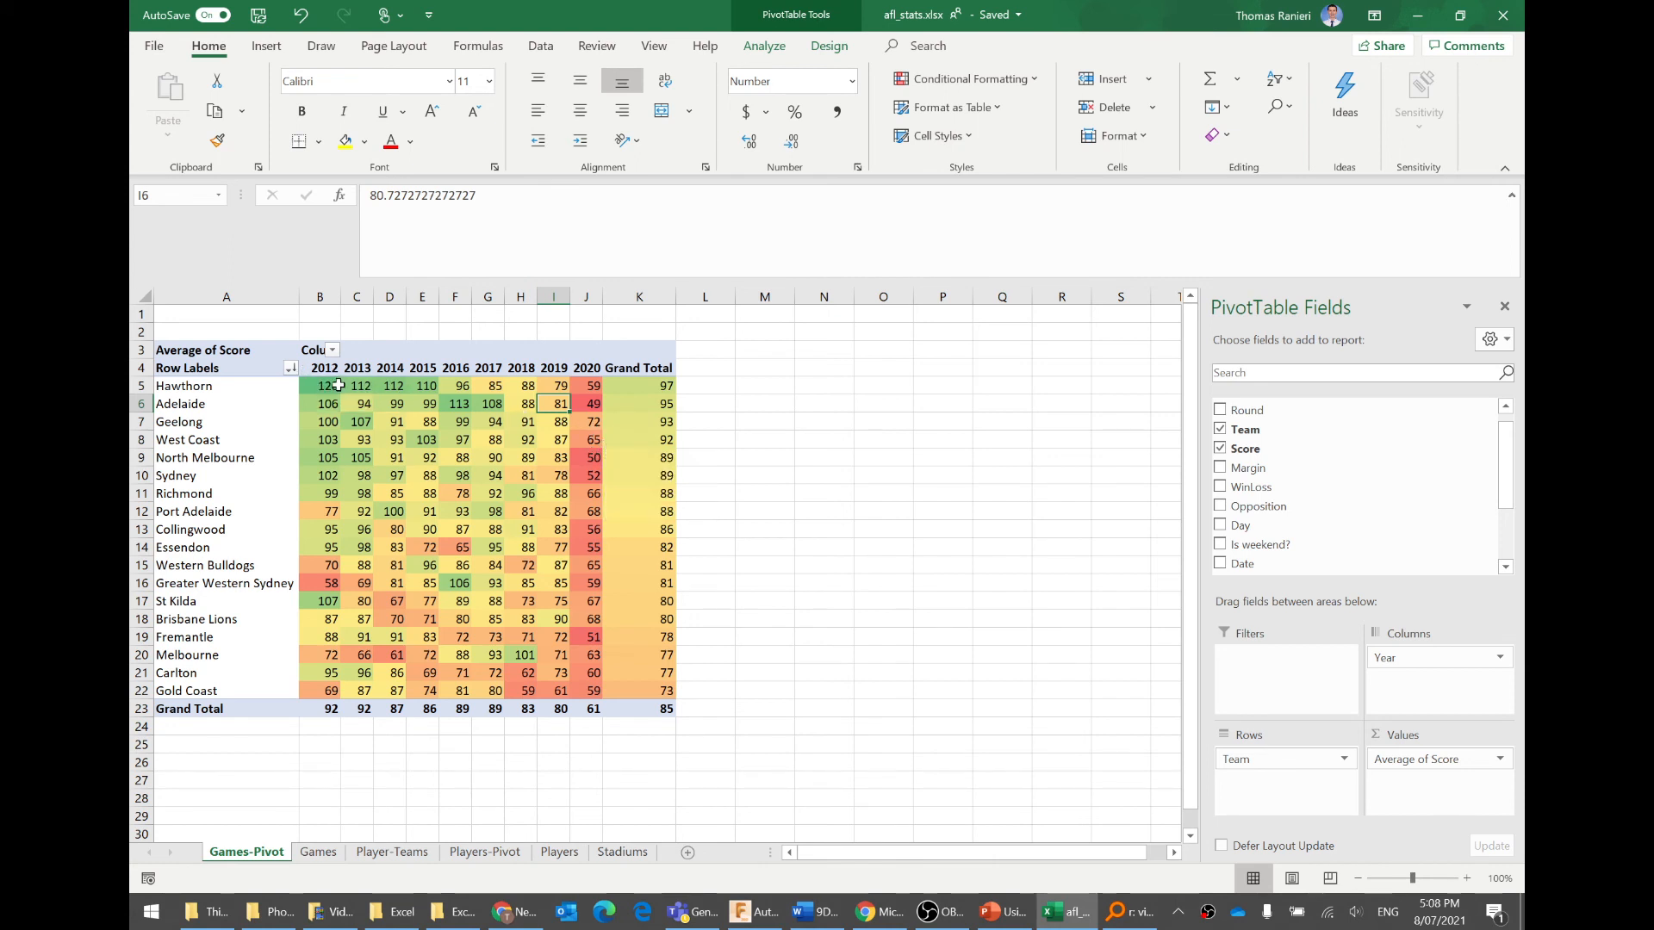
mouse_move(318, 389)
mouse_move(344, 416)
left_click(229, 317)
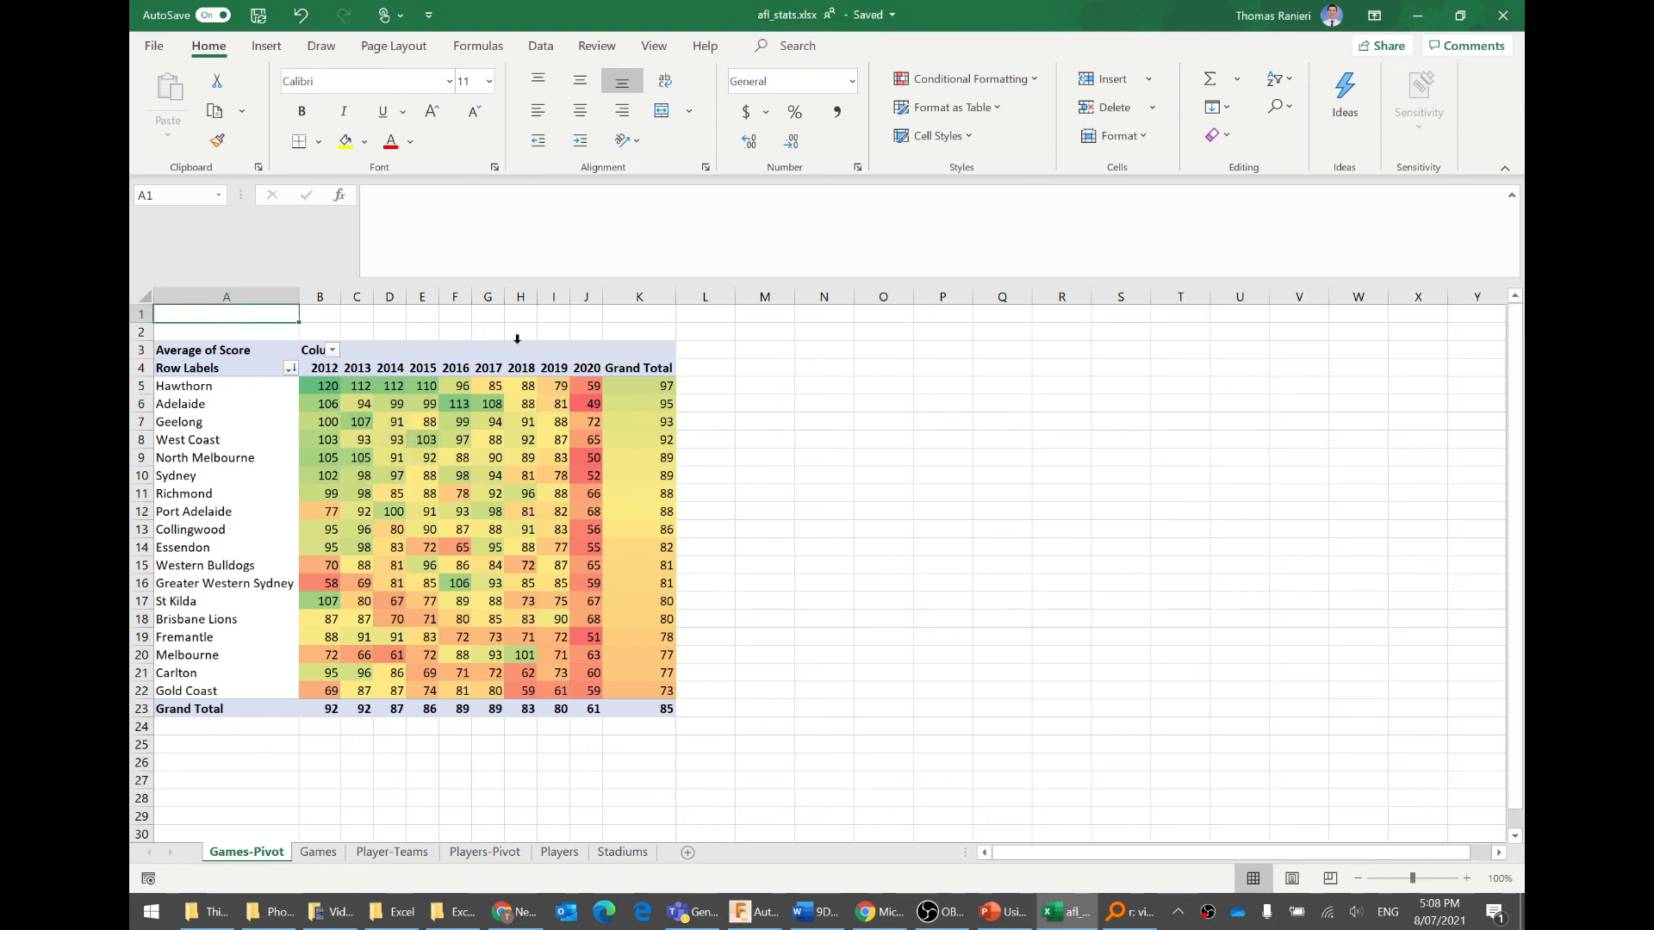